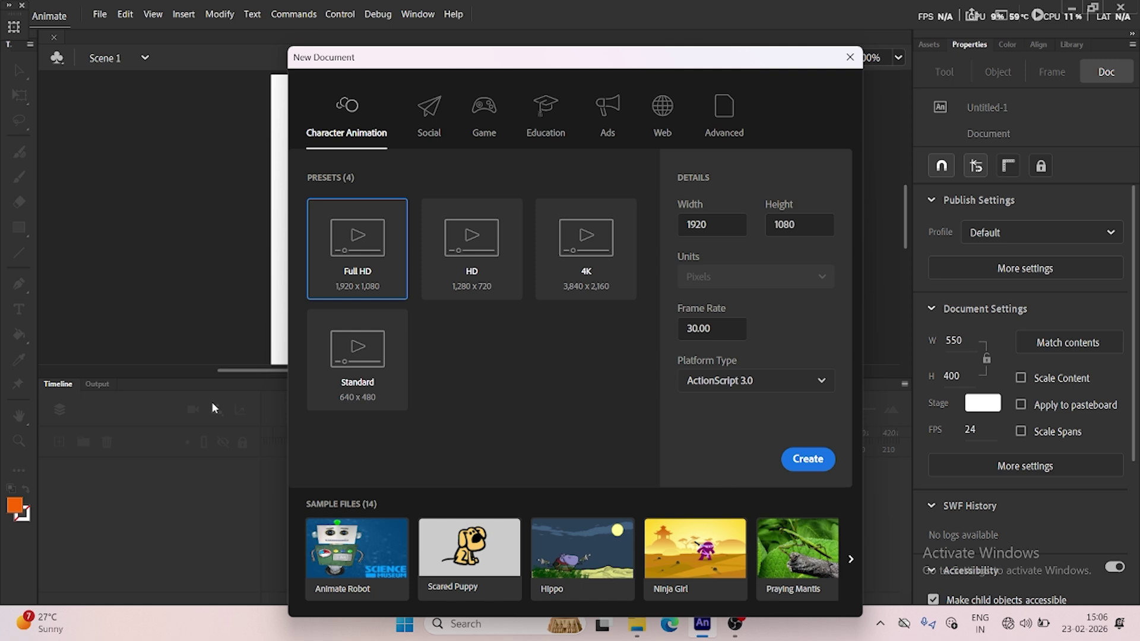
Create a Full HD character animation document, 1920 x 1080 at 30 fps, with the ActionScript 3.0 platform.
{"action": "left_click", "coordinate": [808, 459]}
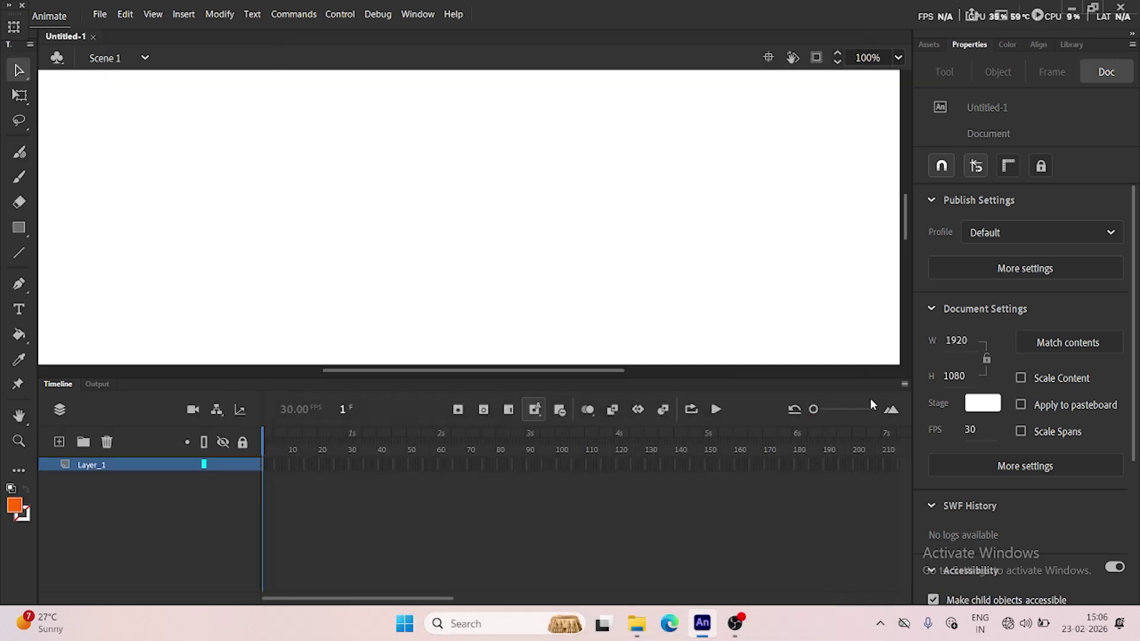
{"action": "scroll", "coordinate": [560, 285], "scroll_direction": "down", "scroll_amount": 1}
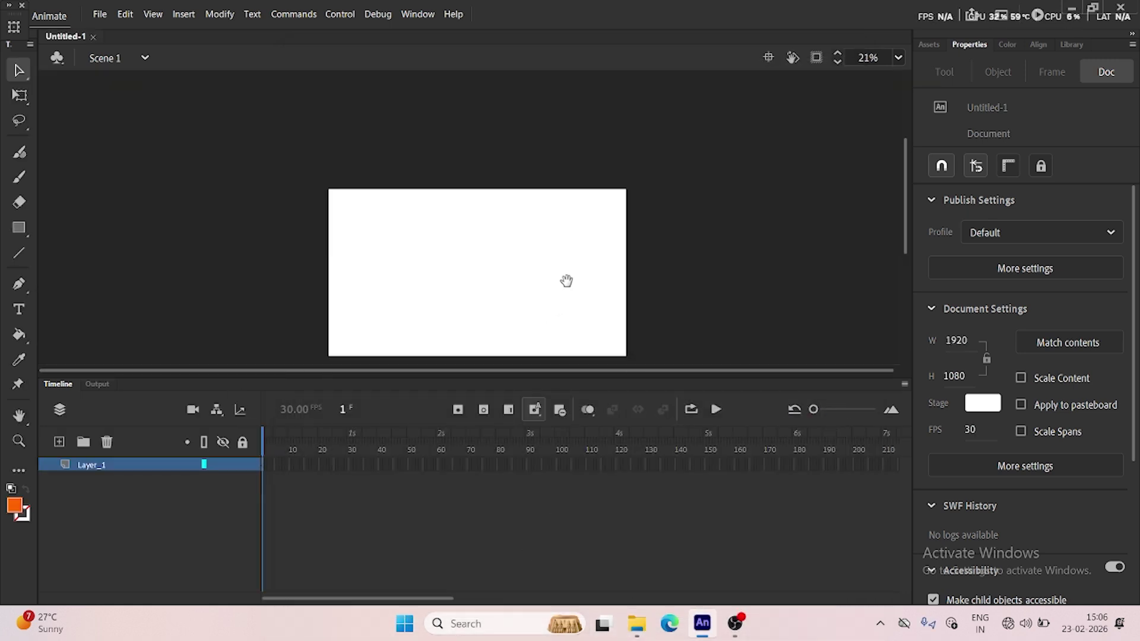
{"action": "left_click_drag", "start_coordinate": [567, 280], "coordinate": [578, 226]}
Import the Illustrator file boy character from the side character folder to the stage, converting its layers to Animate layers.
{"action": "left_click", "coordinate": [636, 622]}
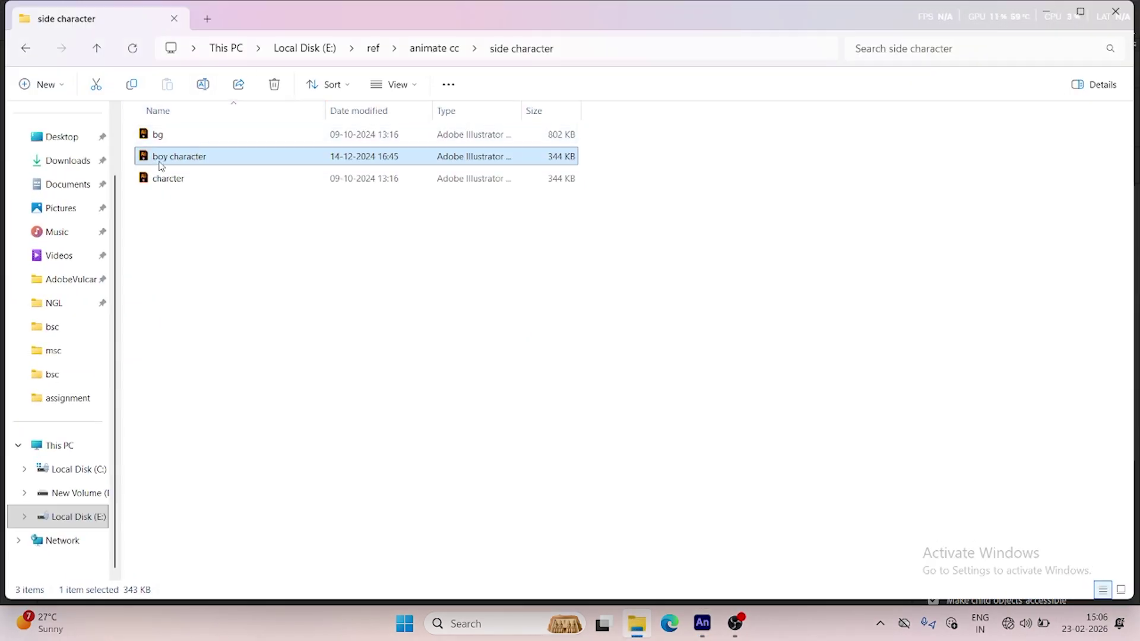
{"action": "left_click_drag", "start_coordinate": [153, 159], "coordinate": [514, 230]}
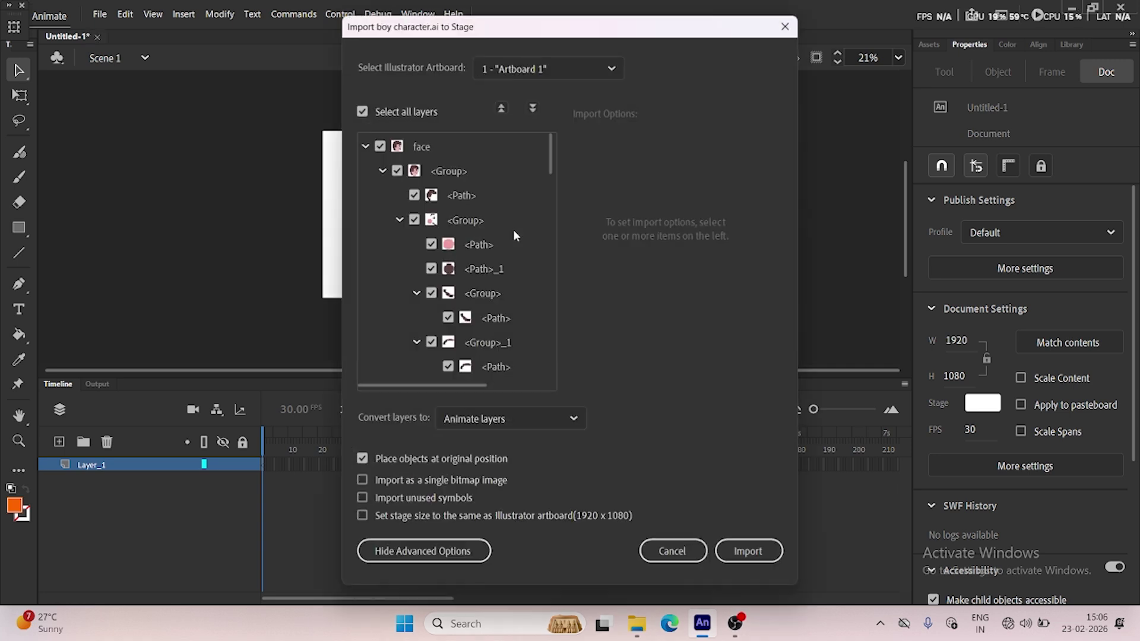
{"action": "left_click", "coordinate": [749, 549]}
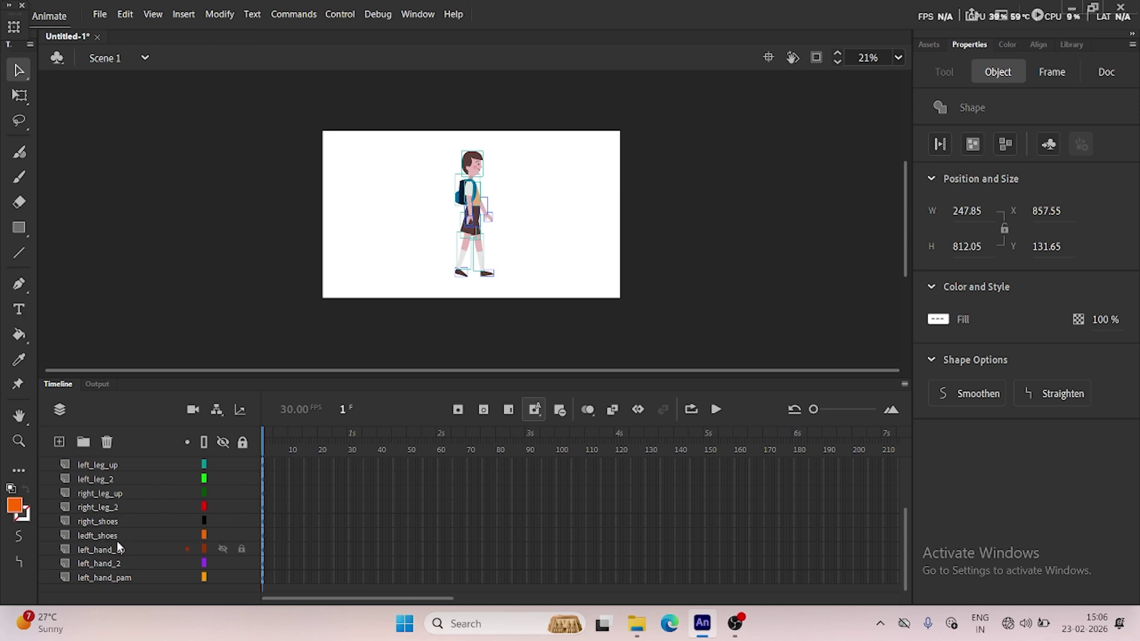
{"action": "left_click", "coordinate": [111, 579]}
{"action": "scroll", "coordinate": [144, 513], "scroll_direction": "up", "scroll_amount": 3}
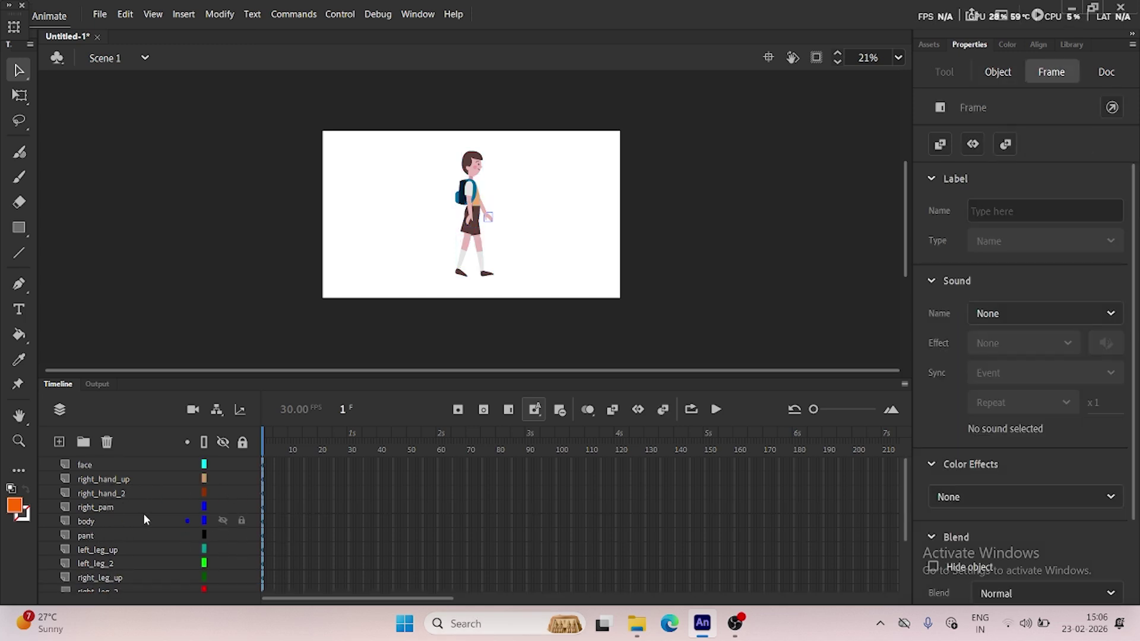
{"action": "scroll", "coordinate": [143, 513], "scroll_direction": "down", "scroll_amount": 3}
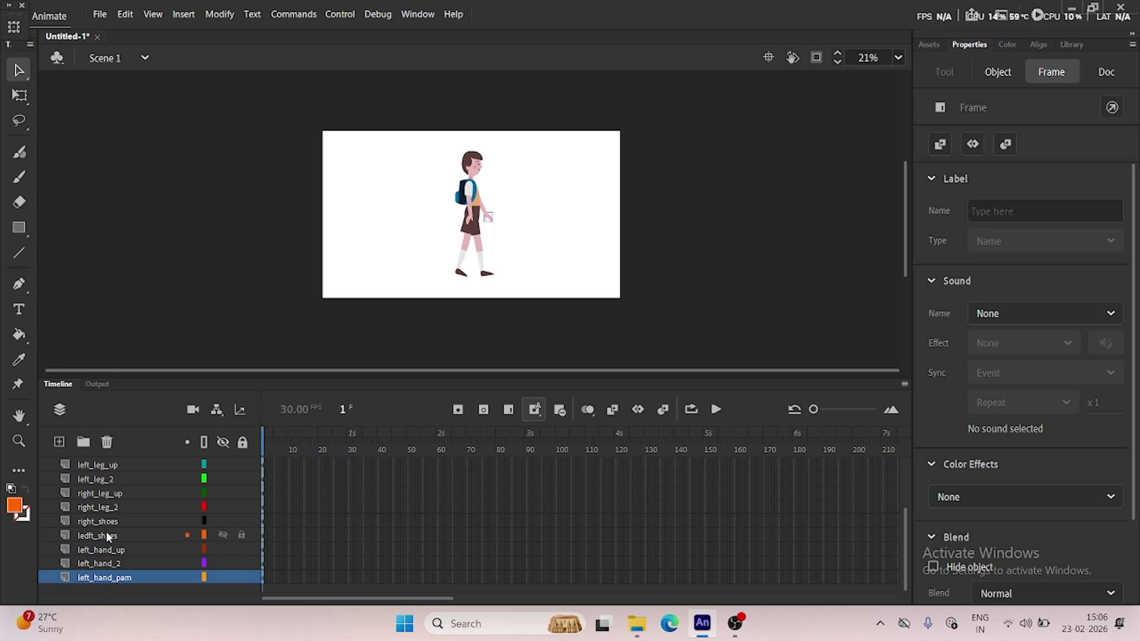
{"action": "scroll", "coordinate": [142, 526], "scroll_direction": "up", "scroll_amount": 3}
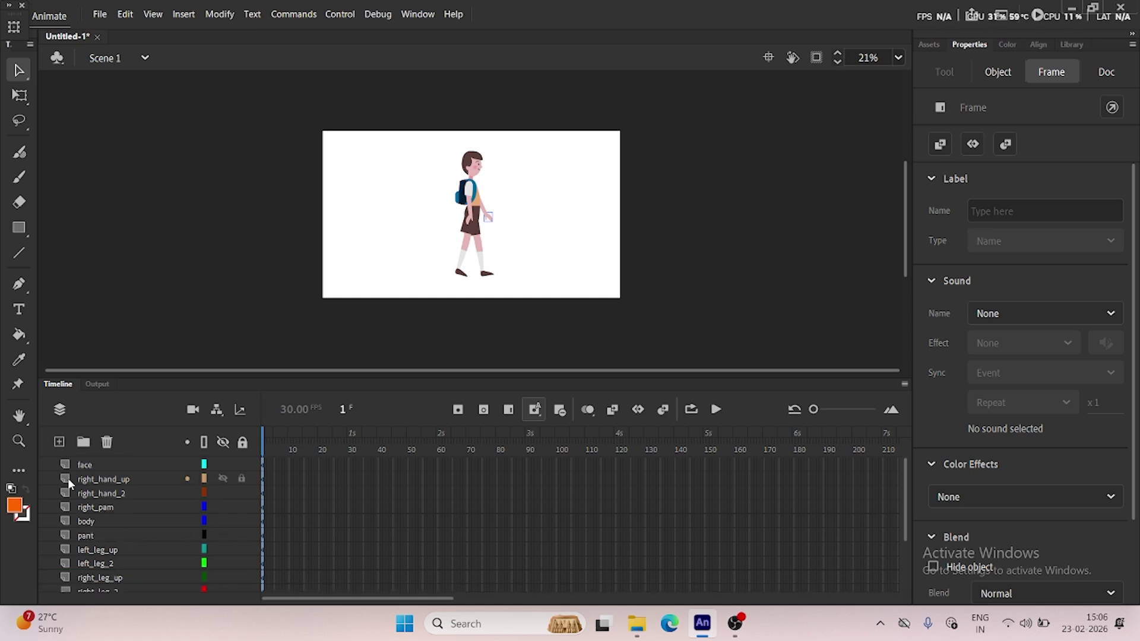
Convert all character layers, from face through left_hand_pam, into one graphic symbol named boy.
{"action": "left_click", "coordinate": [85, 462]}
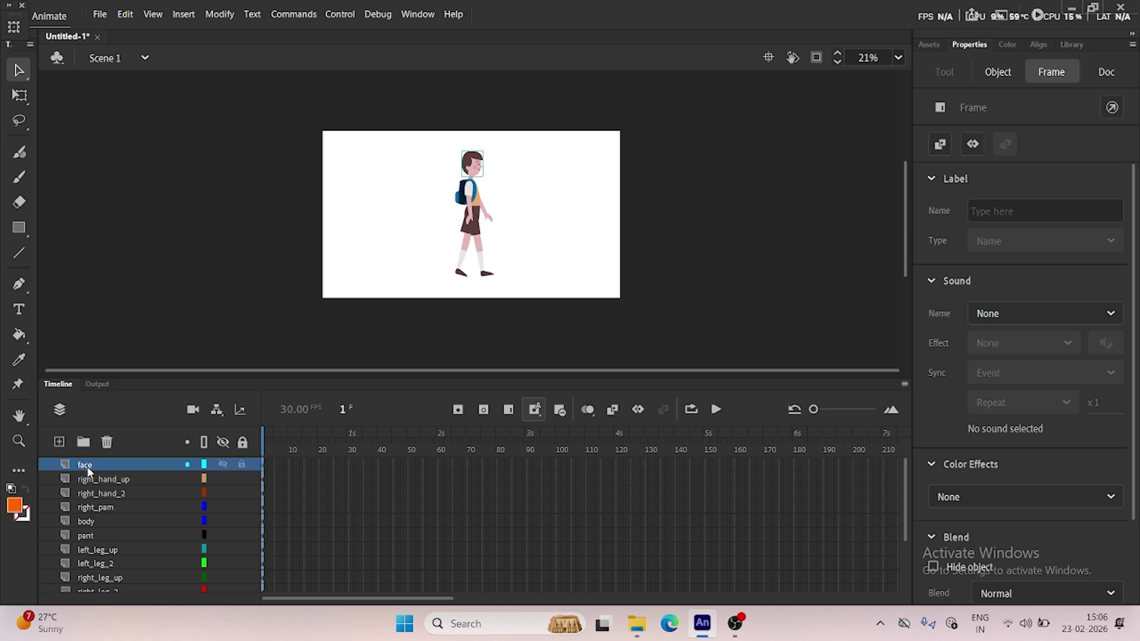
{"action": "scroll", "coordinate": [89, 472], "scroll_direction": "down", "scroll_amount": 3}
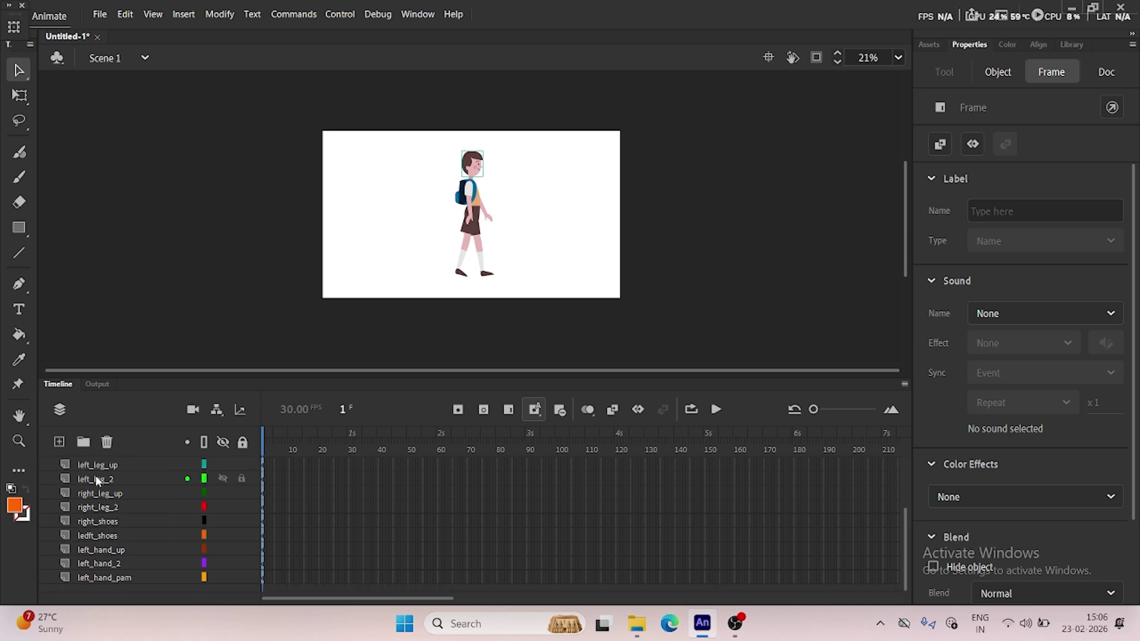
{"action": "left_click", "coordinate": [120, 579], "text": "shift"}
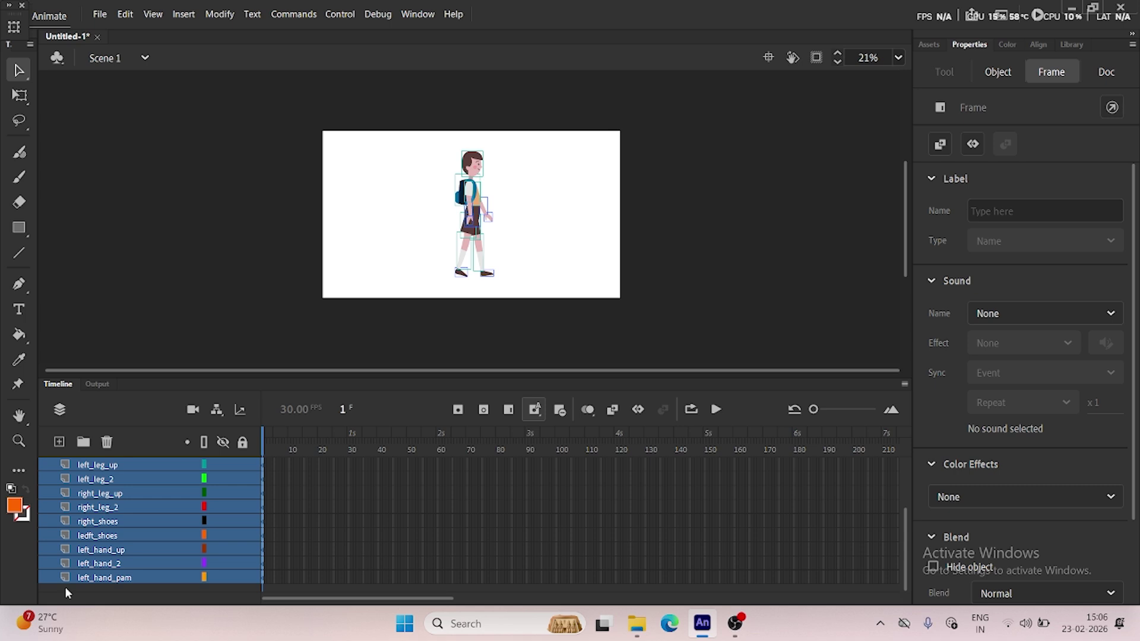
{"action": "right_click", "coordinate": [94, 494]}
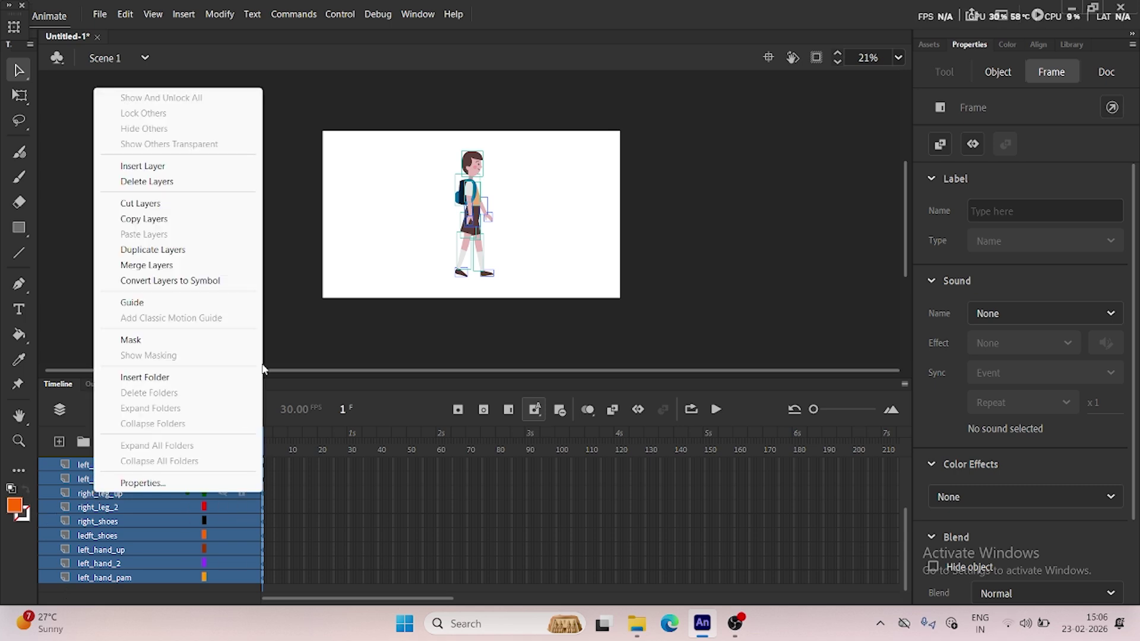
{"action": "left_click", "coordinate": [208, 284]}
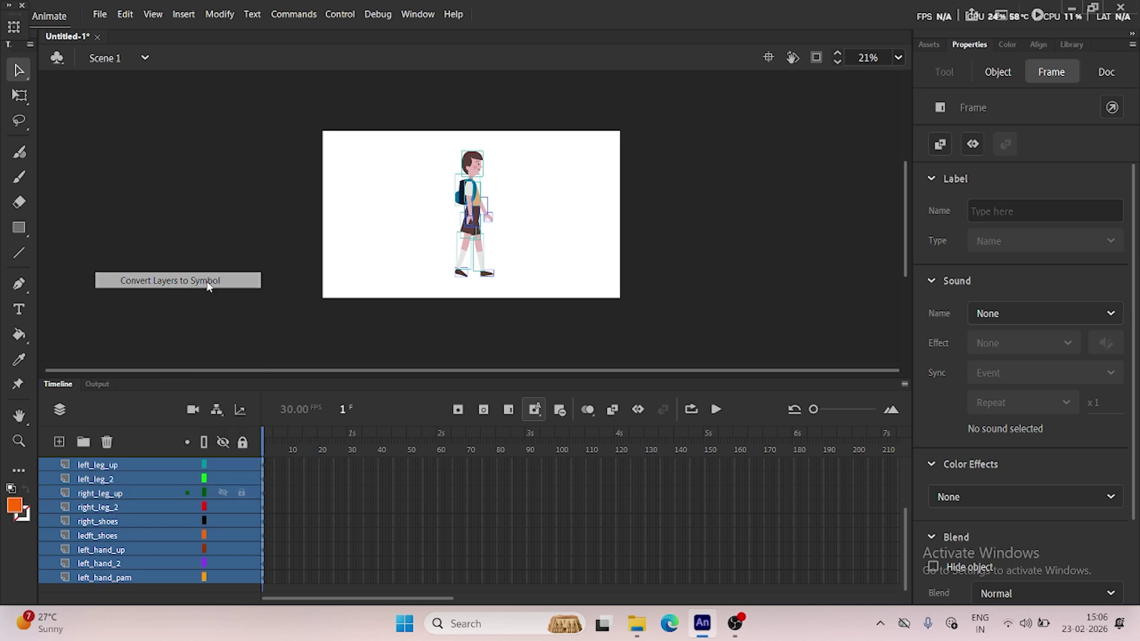
{"action": "key", "text": "BackSpace"}
{"action": "type", "text": "b"}
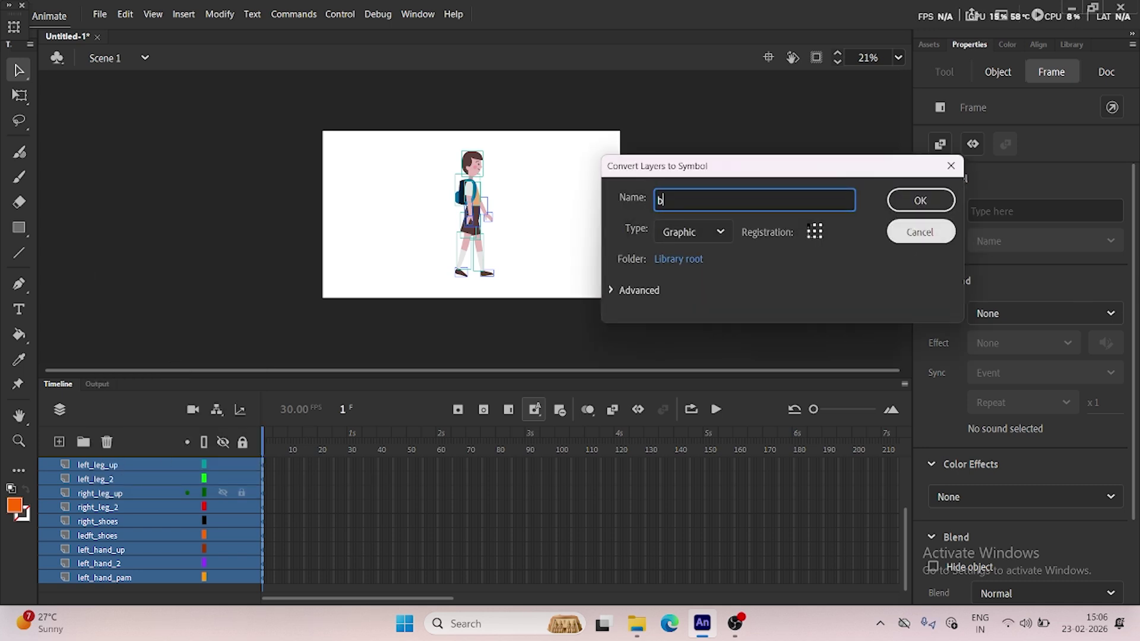
{"action": "type", "text": "oy"}
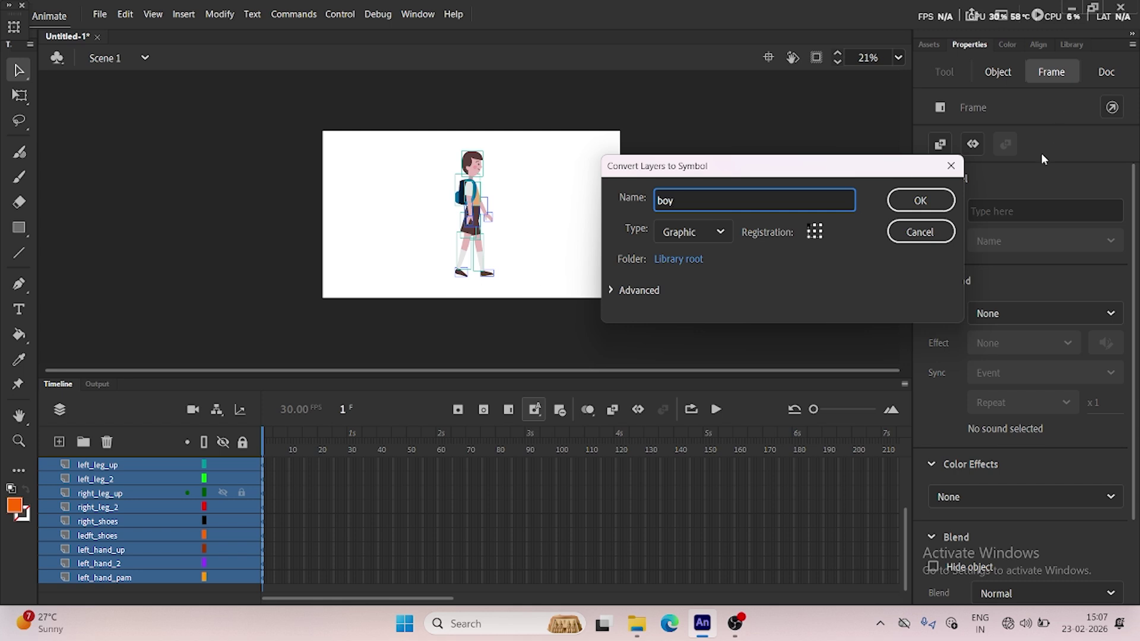
{"action": "left_click", "coordinate": [920, 200]}
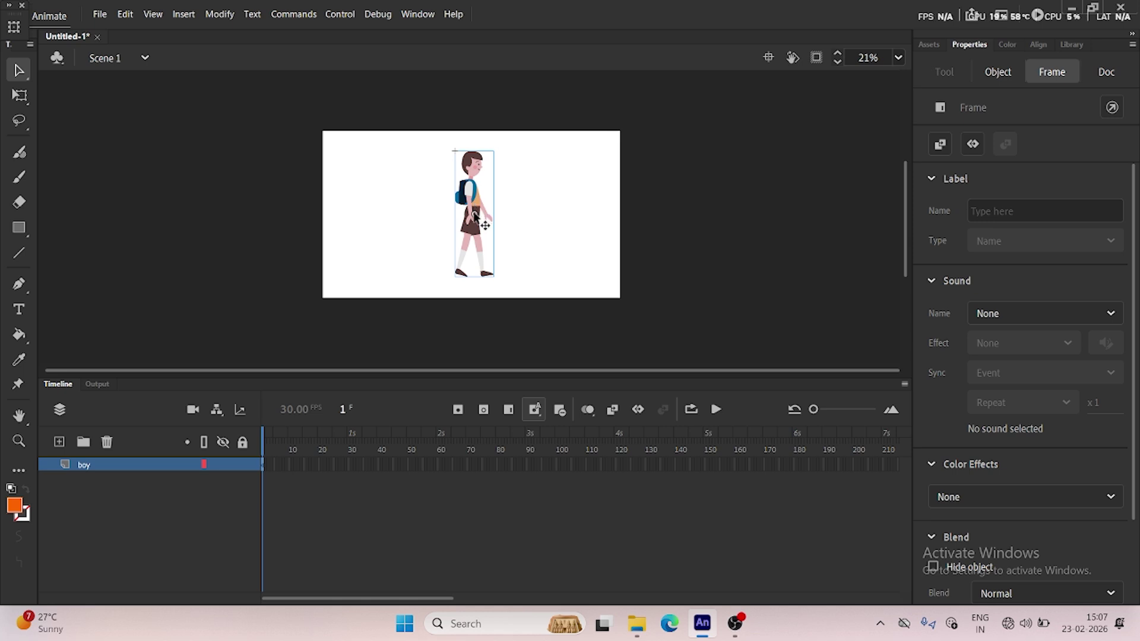
Open the boy symbol for editing and convert its face layer's artwork to a graphic symbol named face.
{"action": "double_click", "coordinate": [482, 214]}
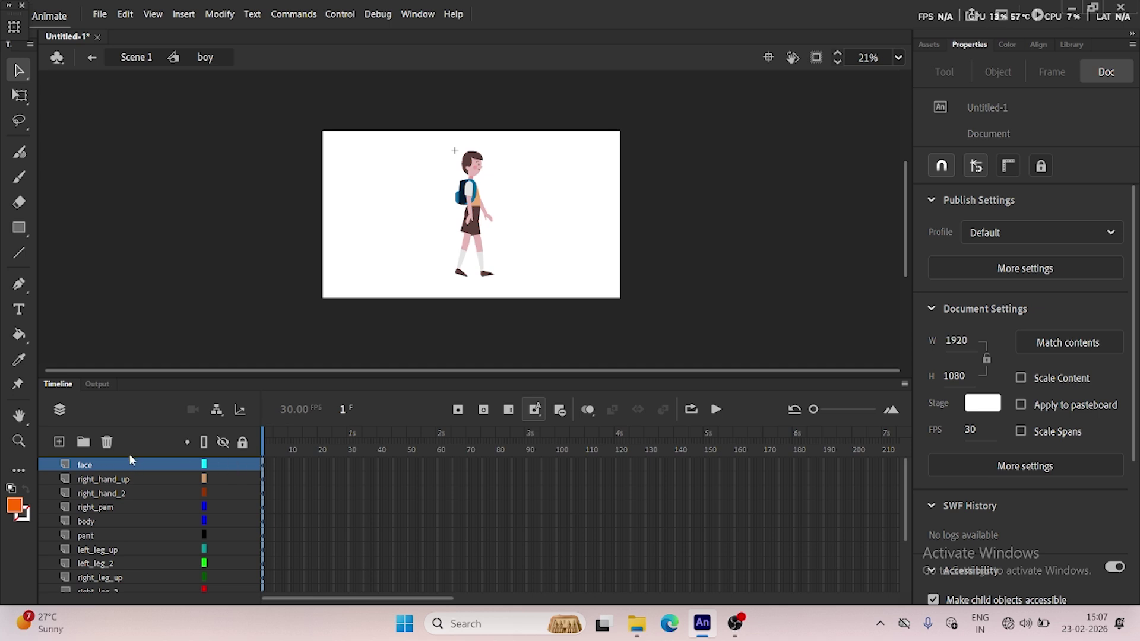
{"action": "right_click", "coordinate": [90, 464]}
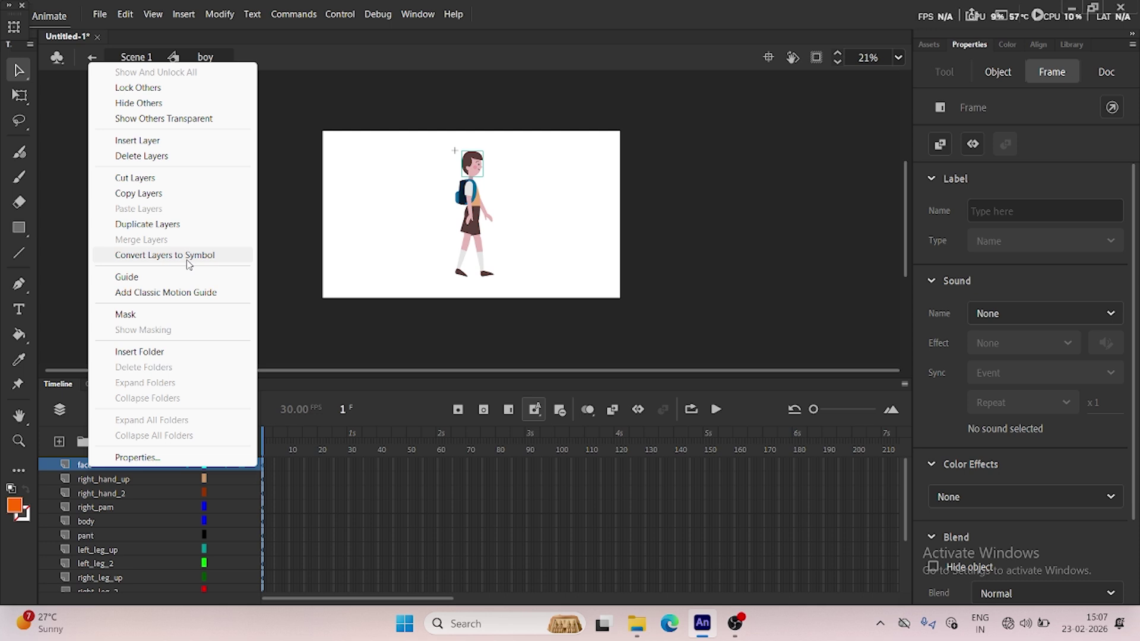
{"action": "left_click", "coordinate": [81, 506]}
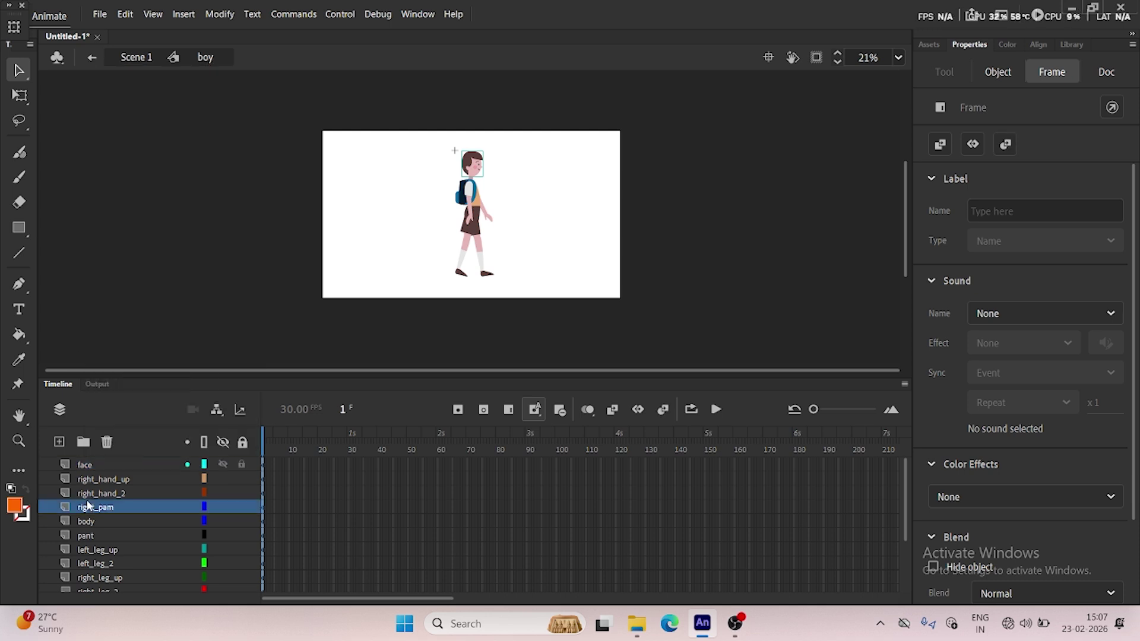
{"action": "left_click", "coordinate": [83, 468]}
{"action": "key", "text": "F8"}
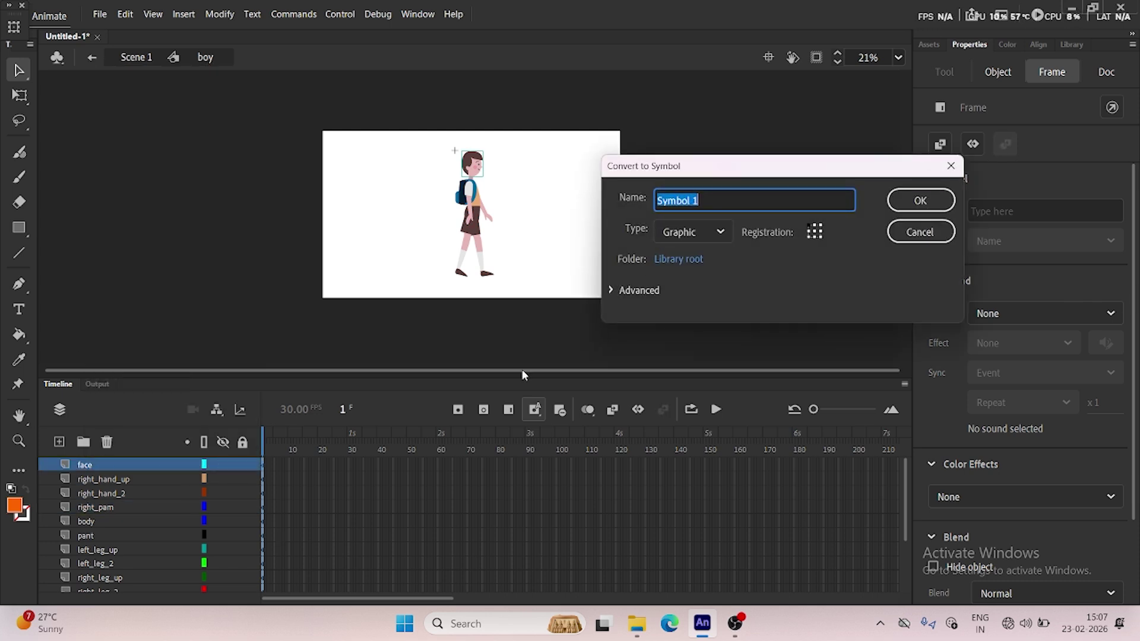
{"action": "type", "text": "facw"}
{"action": "key", "text": "BackSpace"}
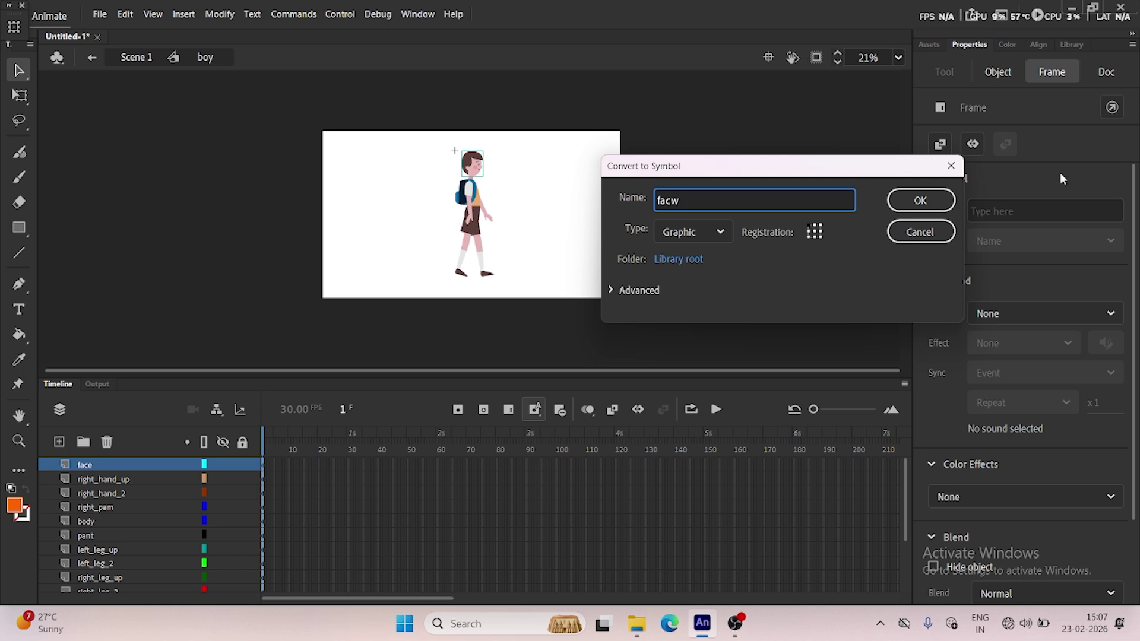
{"action": "type", "text": "e"}
{"action": "left_click", "coordinate": [949, 208]}
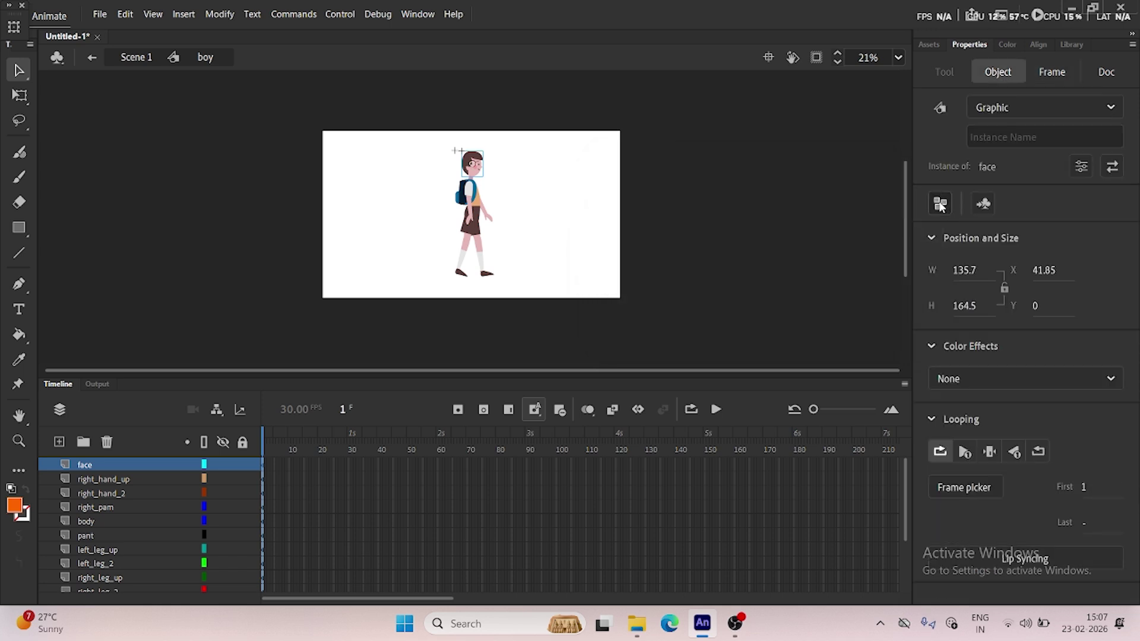
Convert the right_hand_up layer to a graphic symbol named right hand up.
{"action": "right_click", "coordinate": [102, 480]}
{"action": "left_click", "coordinate": [178, 266]}
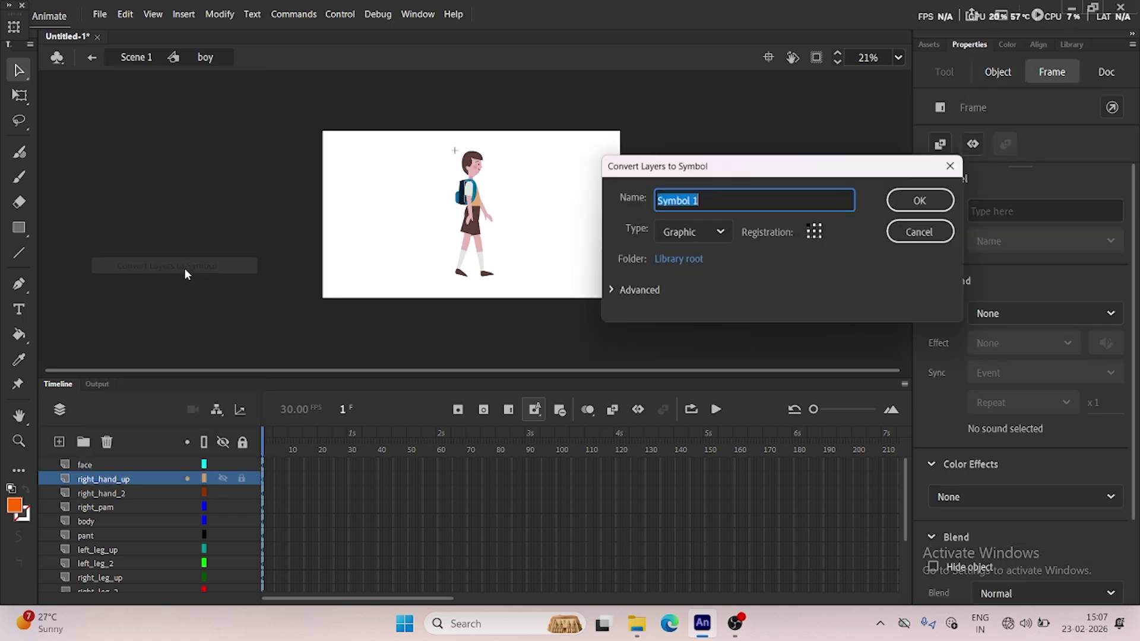
{"action": "type", "text": "ri"}
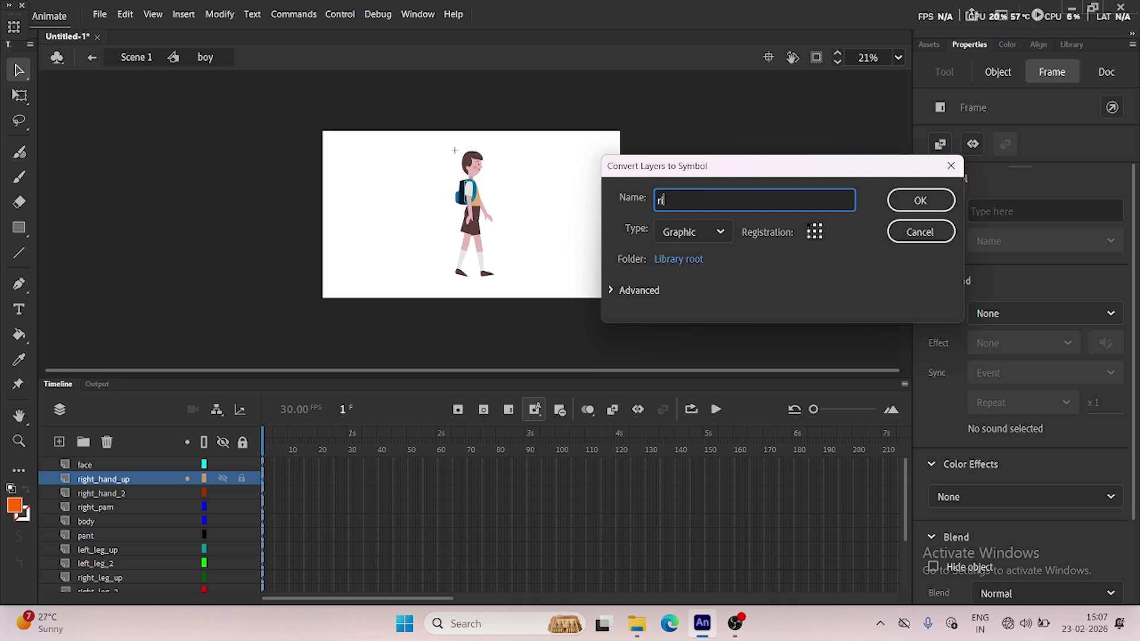
{"action": "type", "text": "gh"}
{"action": "key", "text": "BackSpace"}
{"action": "type", "text": "ght hand up"}
{"action": "left_click", "coordinate": [920, 200]}
Convert the right_hand_2 layer to a graphic symbol named right hand 2.
{"action": "right_click", "coordinate": [101, 494]}
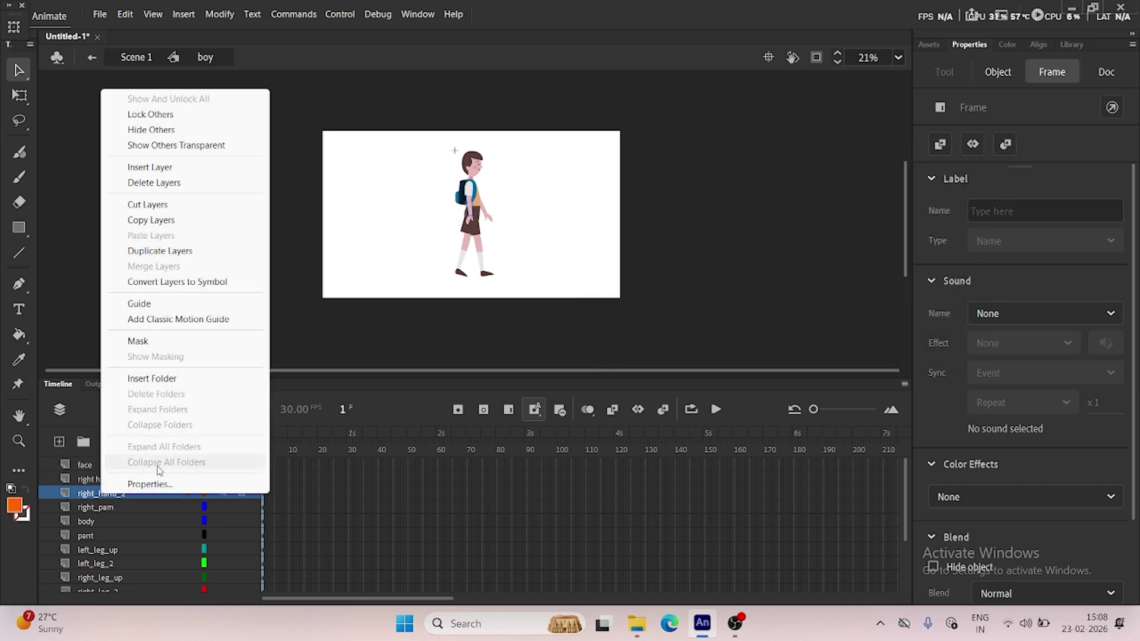
{"action": "left_click", "coordinate": [177, 281]}
{"action": "type", "text": "right"}
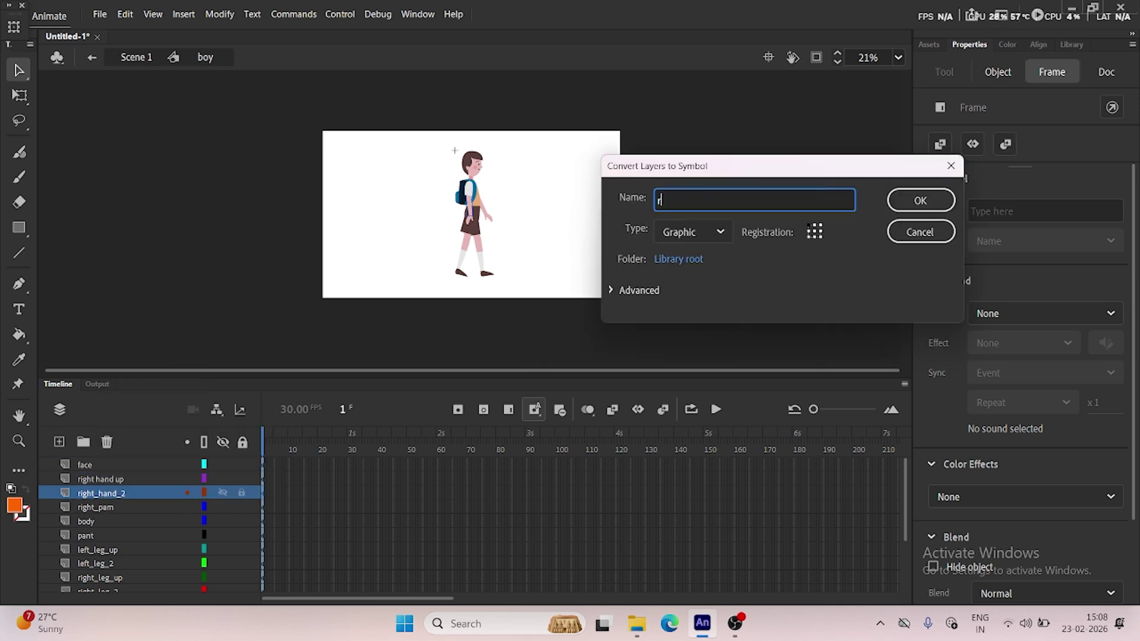
{"action": "type", "text": " hand 2"}
{"action": "key", "text": "BackSpace"}
{"action": "type", "text": "2"}
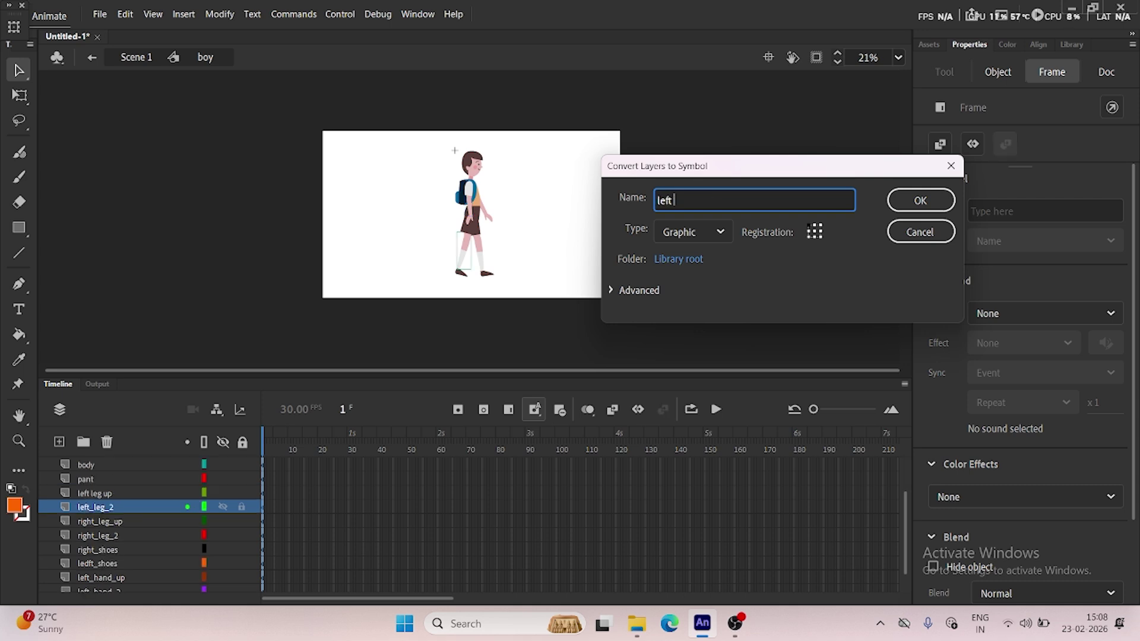
Convert the left_leg_2 layer to a graphic symbol named left leg 3 and the right_leg_up layer to one named right leg up.
{"action": "type", "text": "leg 3"}
{"action": "left_click", "coordinate": [914, 200]}
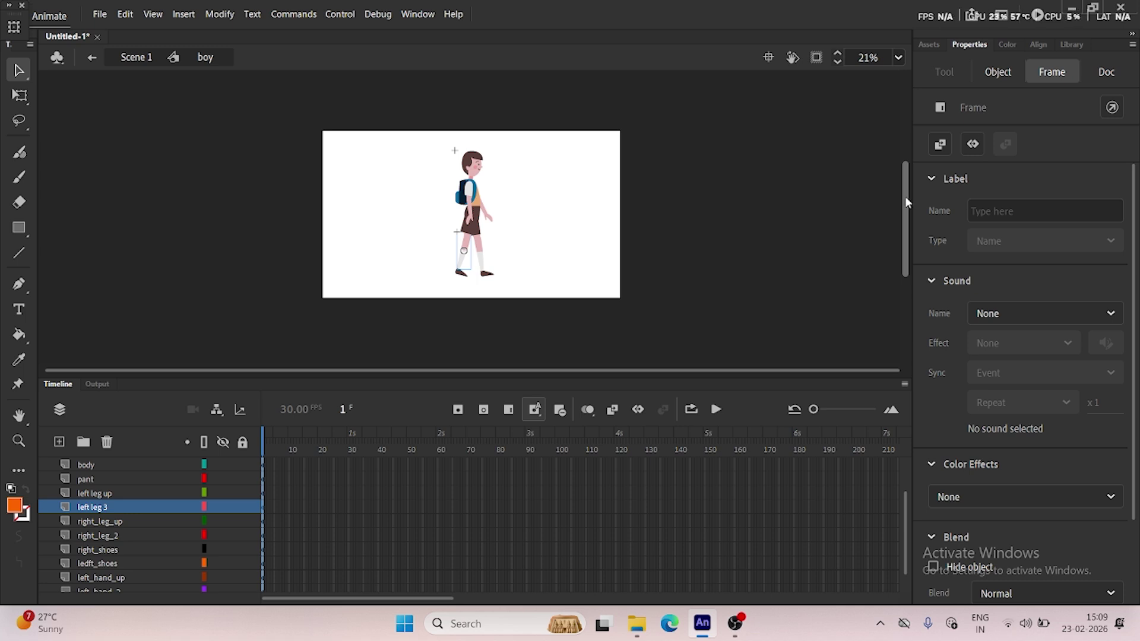
{"action": "left_click", "coordinate": [109, 525]}
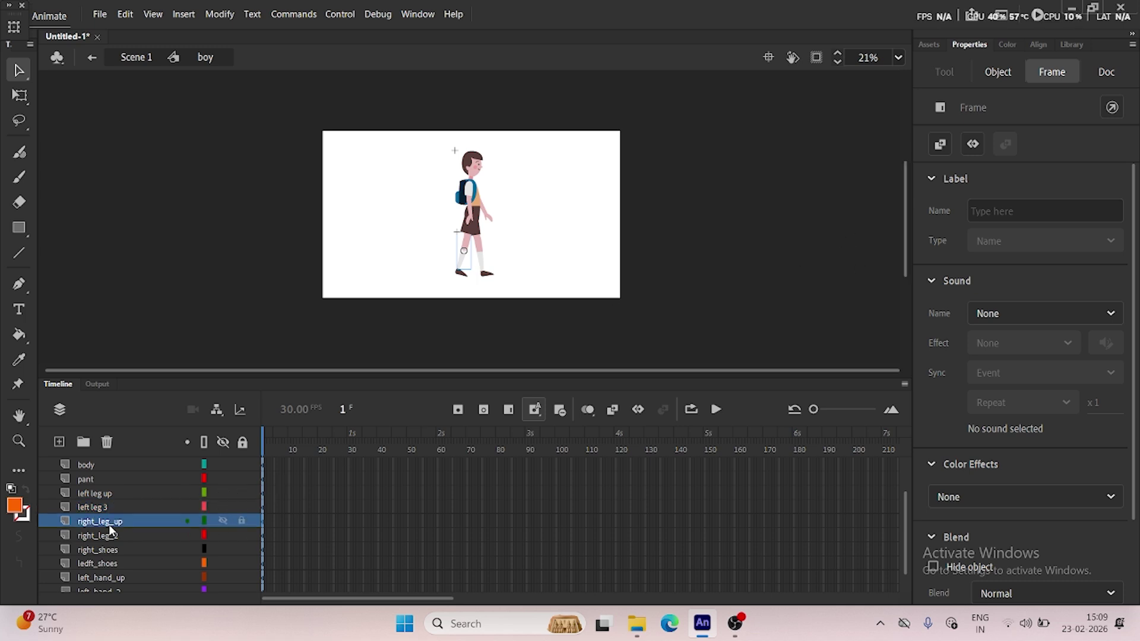
{"action": "right_click", "coordinate": [109, 524]}
{"action": "left_click", "coordinate": [185, 314]}
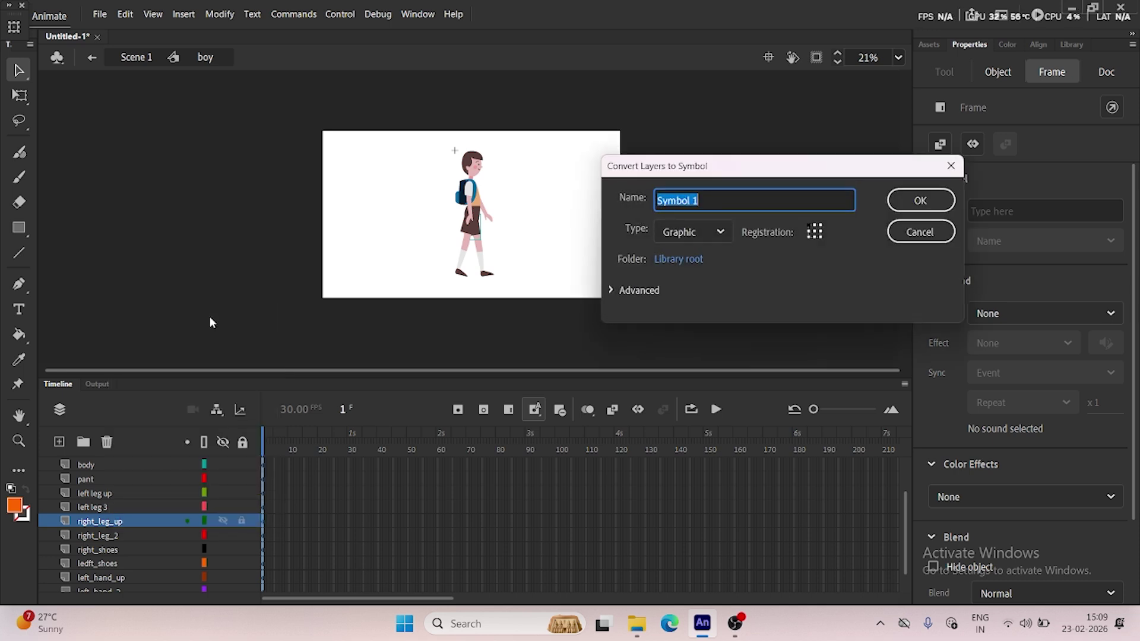
{"action": "key", "text": "Return"}
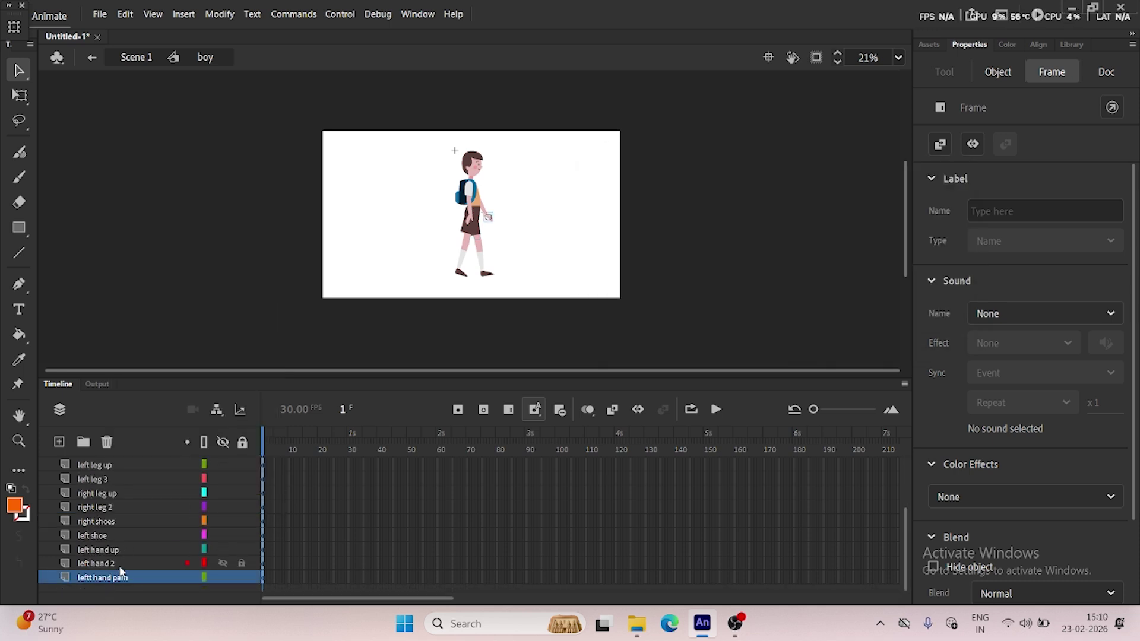
Move the face symbol's transformation point slightly down from its centre toward the neck using Free Transform.
{"action": "left_click", "coordinate": [487, 162]}
{"action": "scroll", "coordinate": [489, 162], "scroll_direction": "up", "scroll_amount": 3}
{"action": "scroll", "coordinate": [483, 174], "scroll_direction": "up", "scroll_amount": 3}
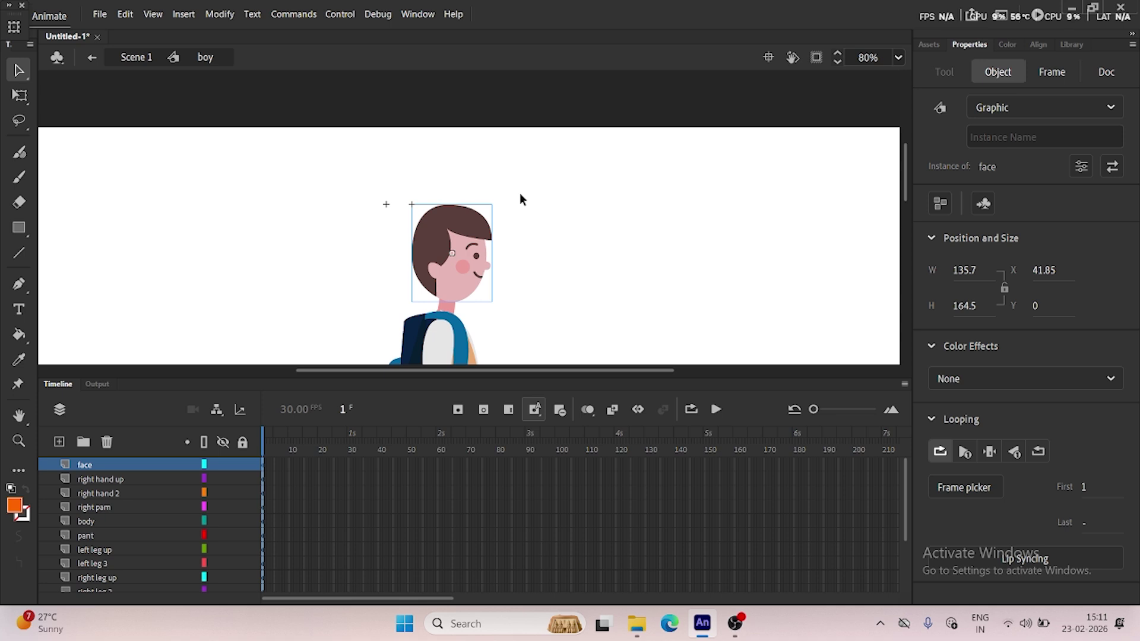
{"action": "left_click", "coordinate": [20, 95]}
{"action": "left_click_drag", "start_coordinate": [492, 197], "coordinate": [373, 306]}
{"action": "key", "text": "ctrl+z"}
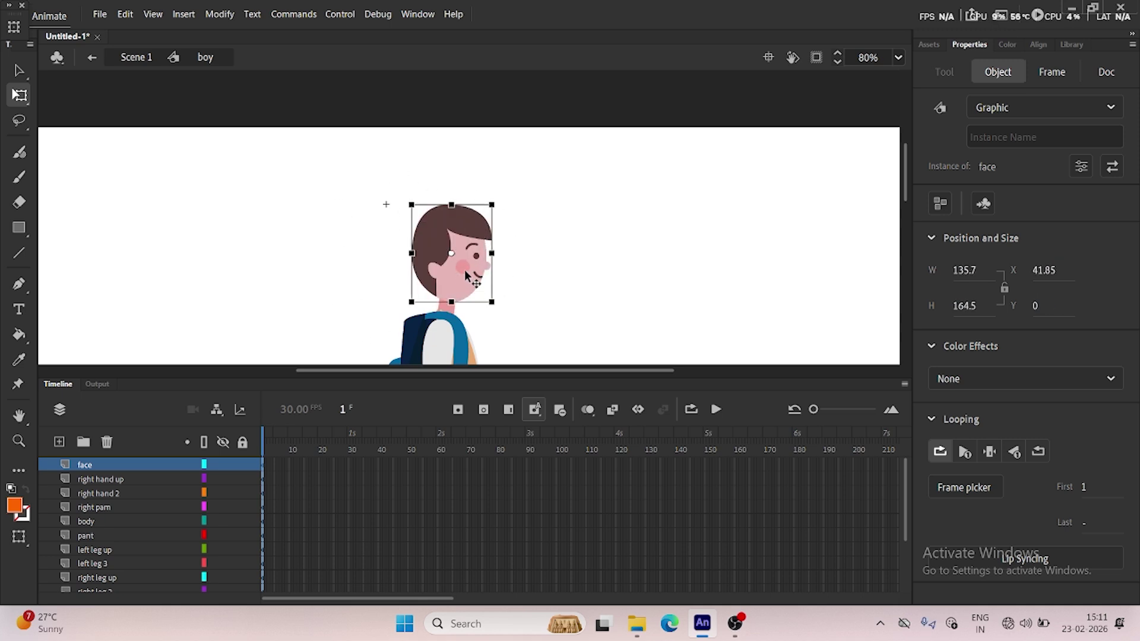
{"action": "left_click_drag", "start_coordinate": [450, 254], "coordinate": [449, 266]}
Move the face symbol off the neck to about X 125.95, Y 15.05.
{"action": "left_click", "coordinate": [18, 66]}
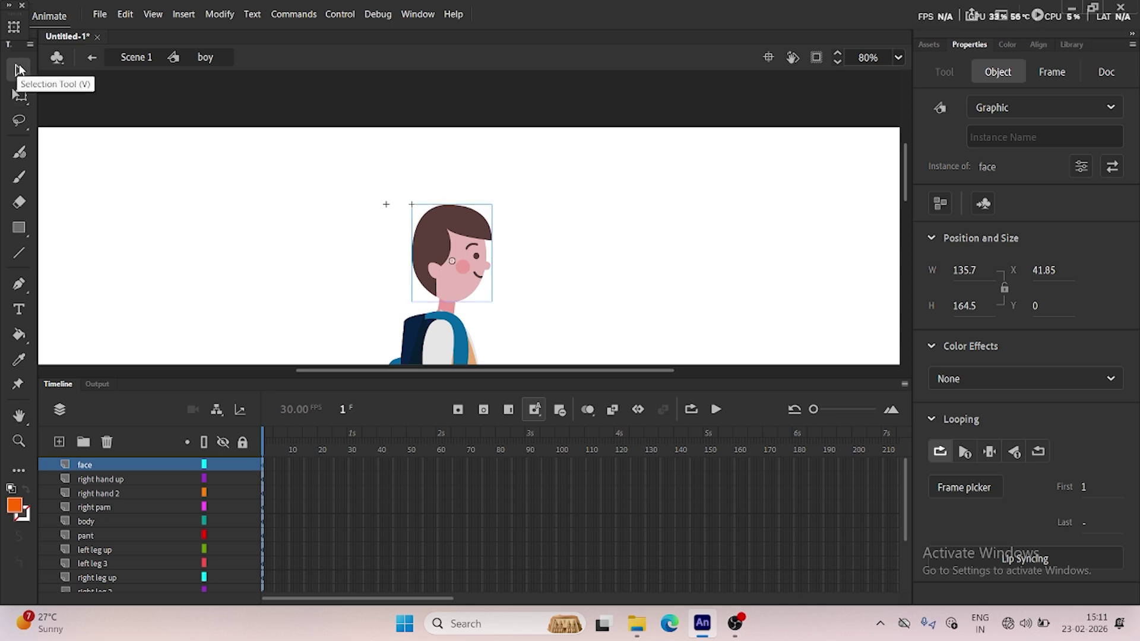
{"action": "left_click_drag", "start_coordinate": [430, 271], "coordinate": [480, 281]}
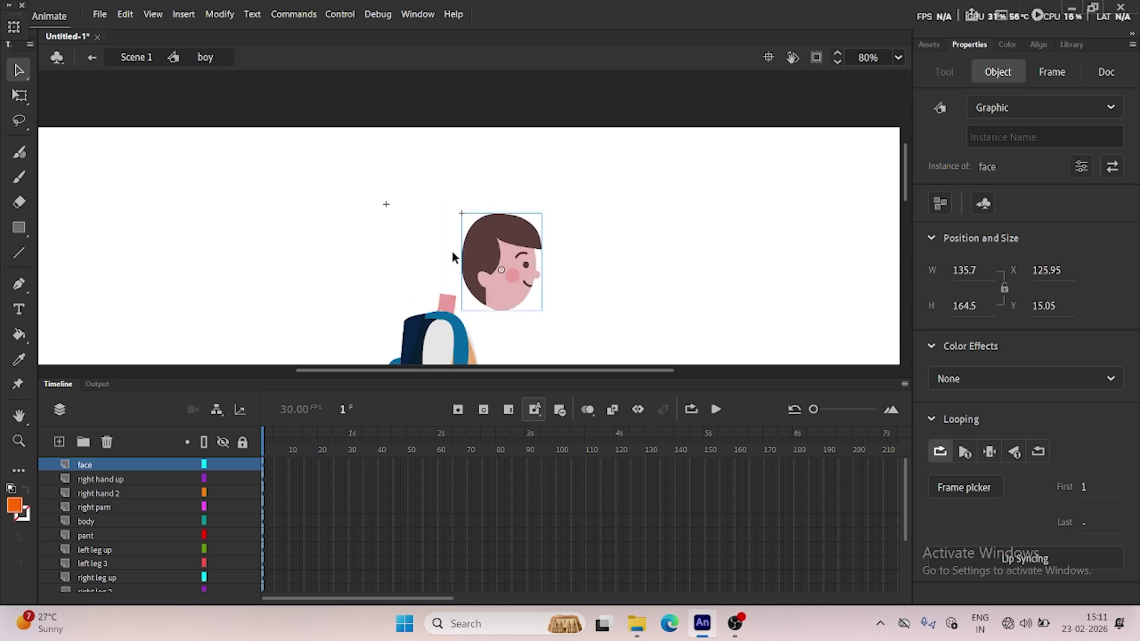
Undo the face symbol's move and place its transformation point at the bottom centre of the head, at the neck.
{"action": "key", "text": "ctrl+z"}
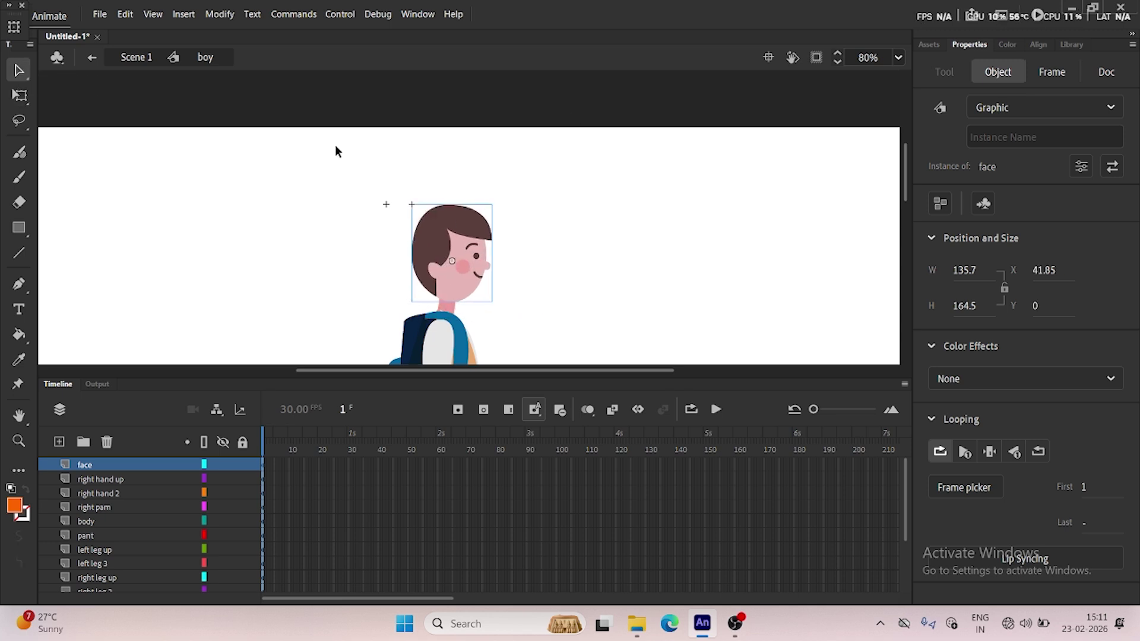
{"action": "left_click", "coordinate": [18, 97]}
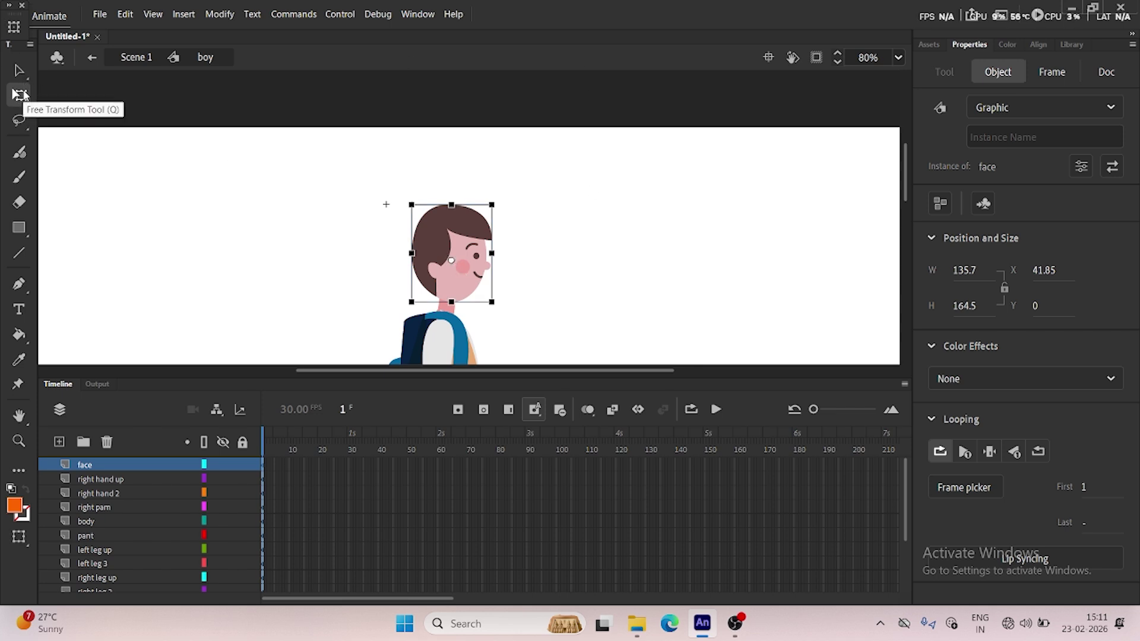
{"action": "left_click_drag", "start_coordinate": [451, 260], "coordinate": [451, 301]}
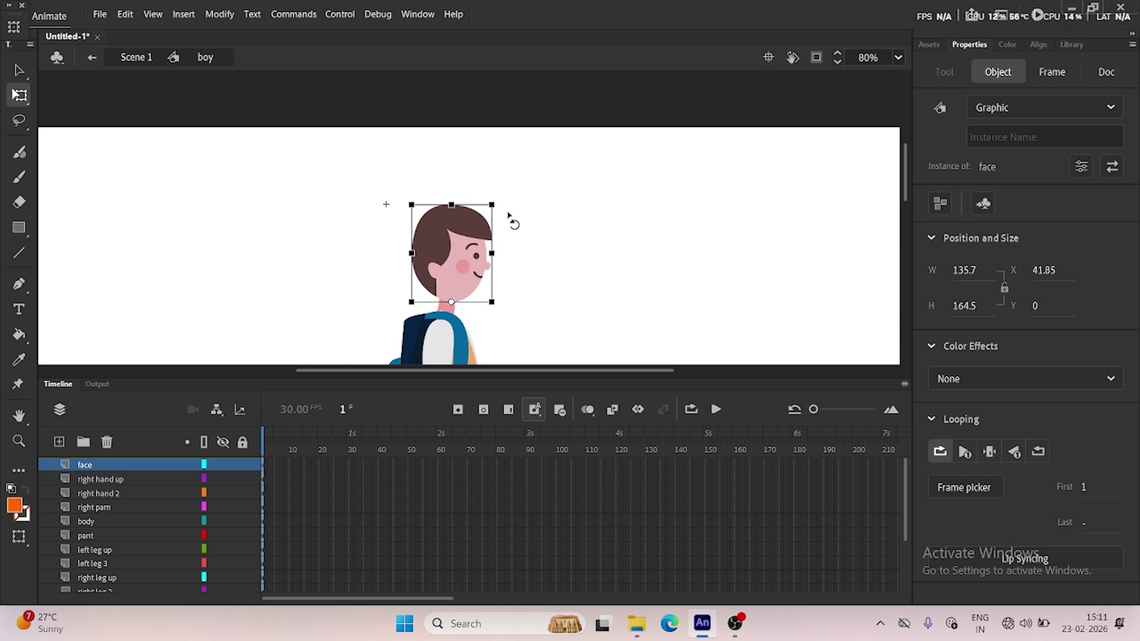
{"action": "mouse_move", "coordinate": [509, 222]}
{"action": "left_mouse_down"}
{"action": "mouse_move", "coordinate": [516, 244]}
{"action": "mouse_move", "coordinate": [481, 227]}
{"action": "mouse_move", "coordinate": [470, 185]}
{"action": "mouse_move", "coordinate": [496, 220]}
{"action": "left_mouse_up"}
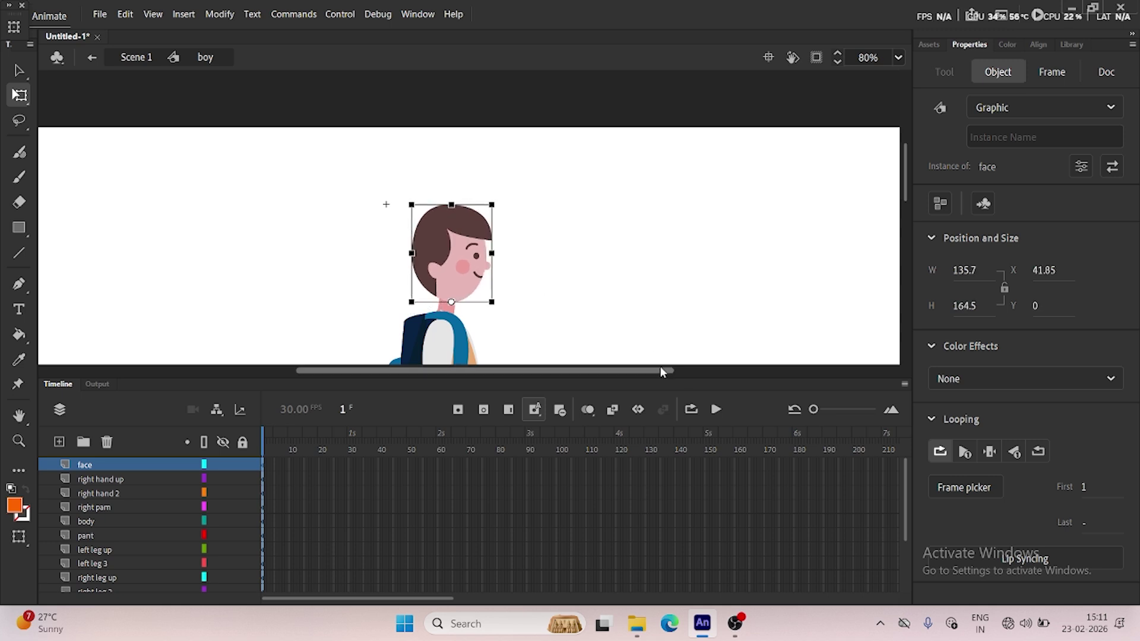
Show all layers as outlines.
{"action": "left_click_drag", "start_coordinate": [679, 355], "coordinate": [654, 238]}
{"action": "scroll", "coordinate": [584, 201], "scroll_direction": "down", "scroll_amount": 2}
{"action": "left_click_drag", "start_coordinate": [565, 236], "coordinate": [517, 168]}
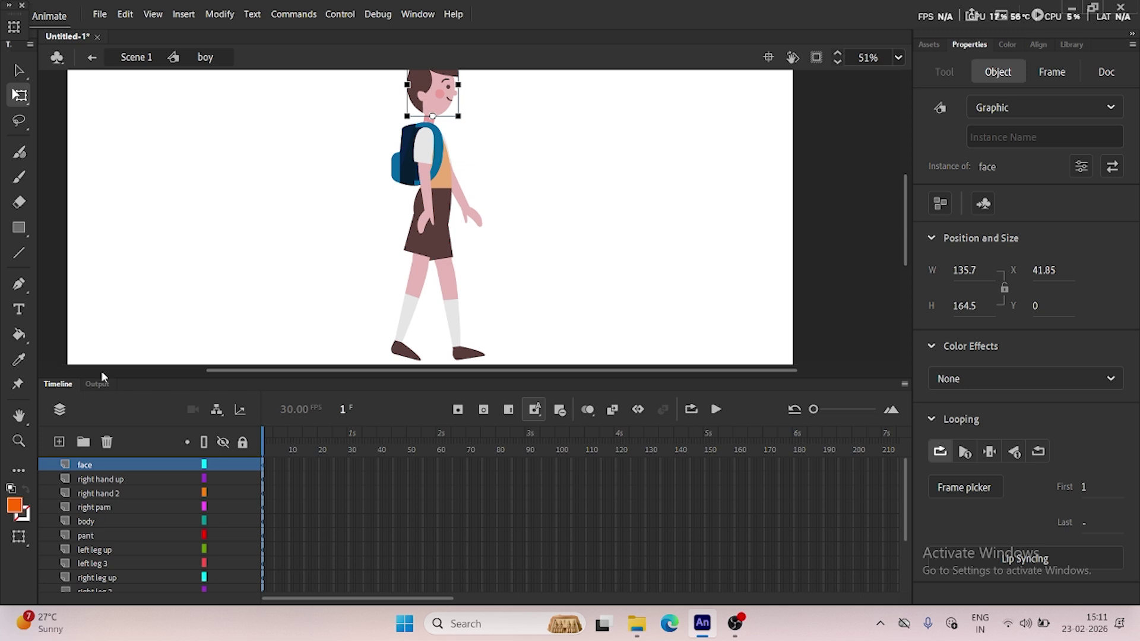
{"action": "left_click", "coordinate": [202, 443]}
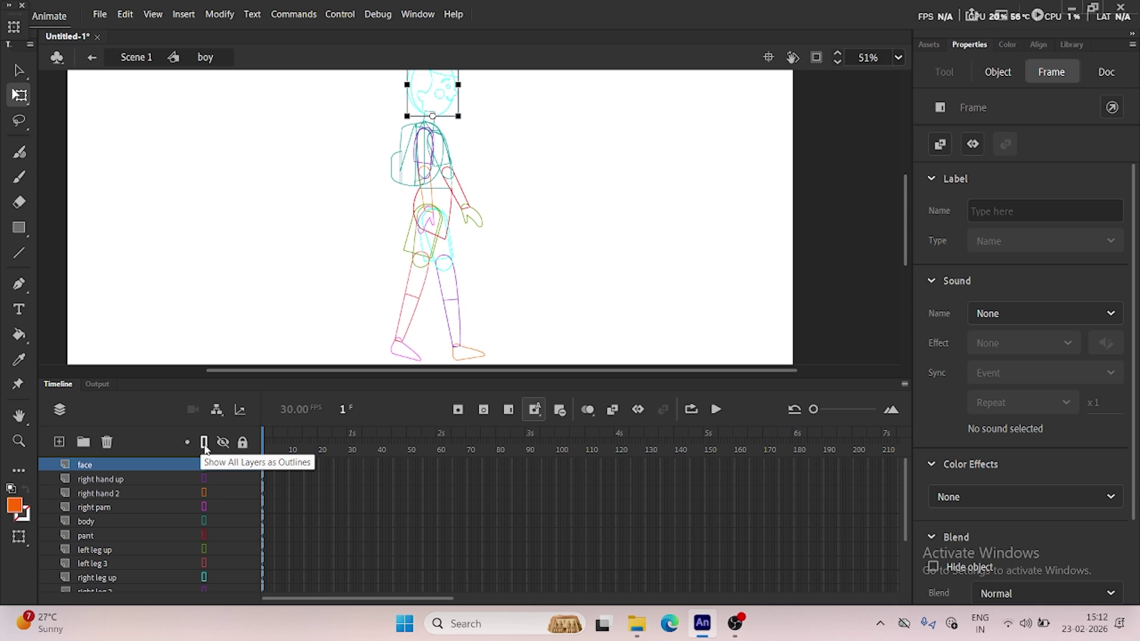
Place the transformation points of the left arm symbols at their joints: left hand up at the shoulder, left hand 2 at the elbow, leftt hand pam at the wrist.
{"action": "scroll", "coordinate": [445, 125], "scroll_direction": "up", "scroll_amount": 5}
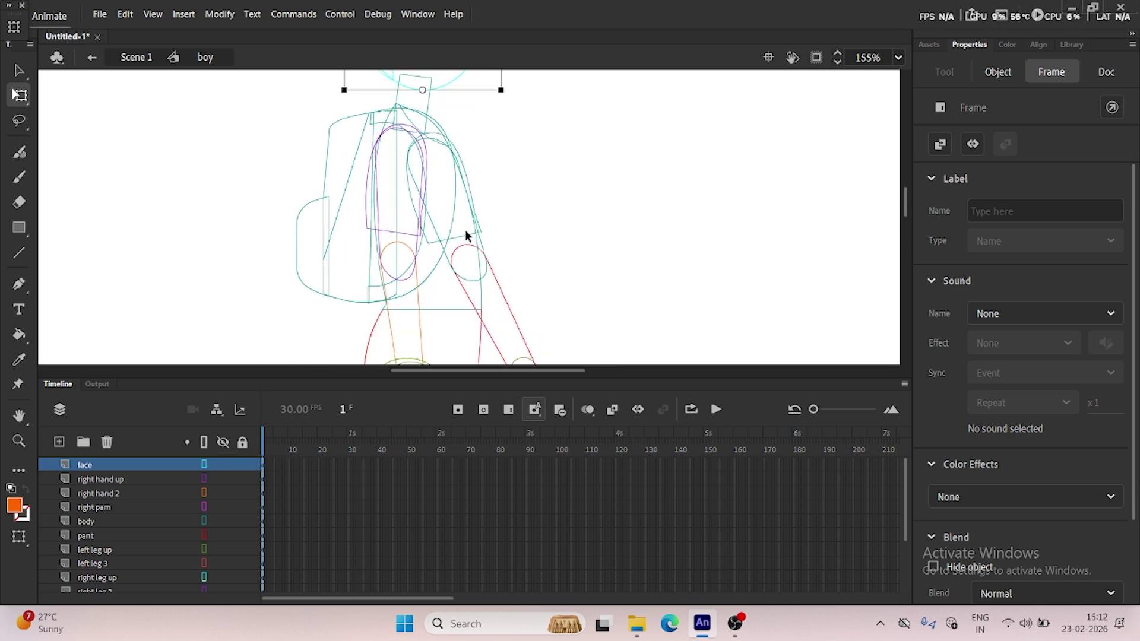
{"action": "left_click", "coordinate": [482, 236]}
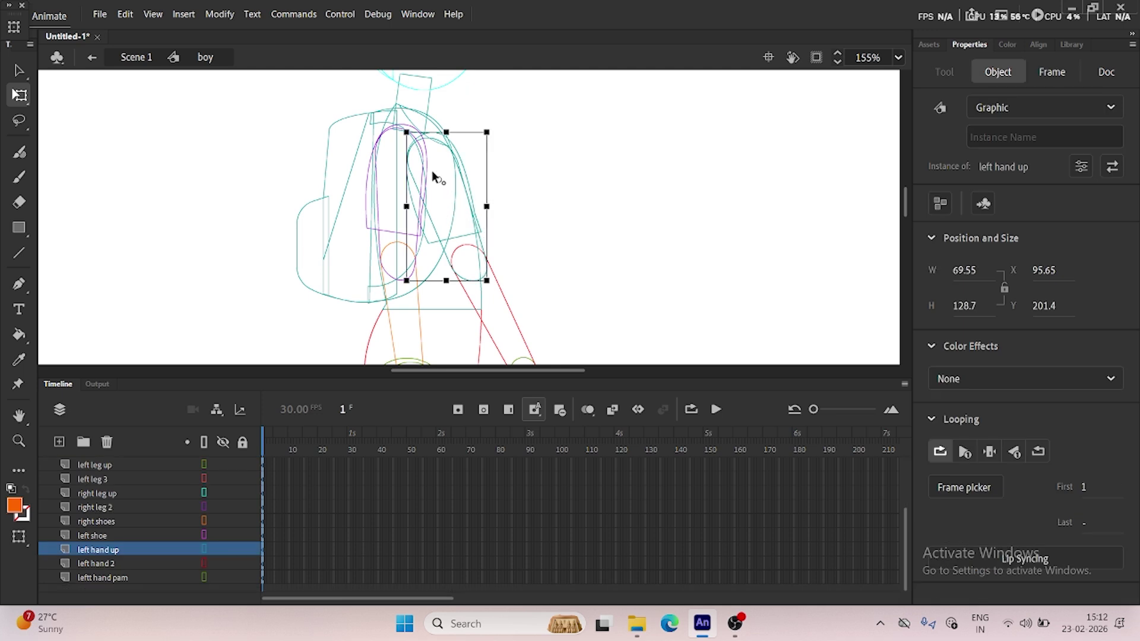
{"action": "left_click", "coordinate": [504, 300]}
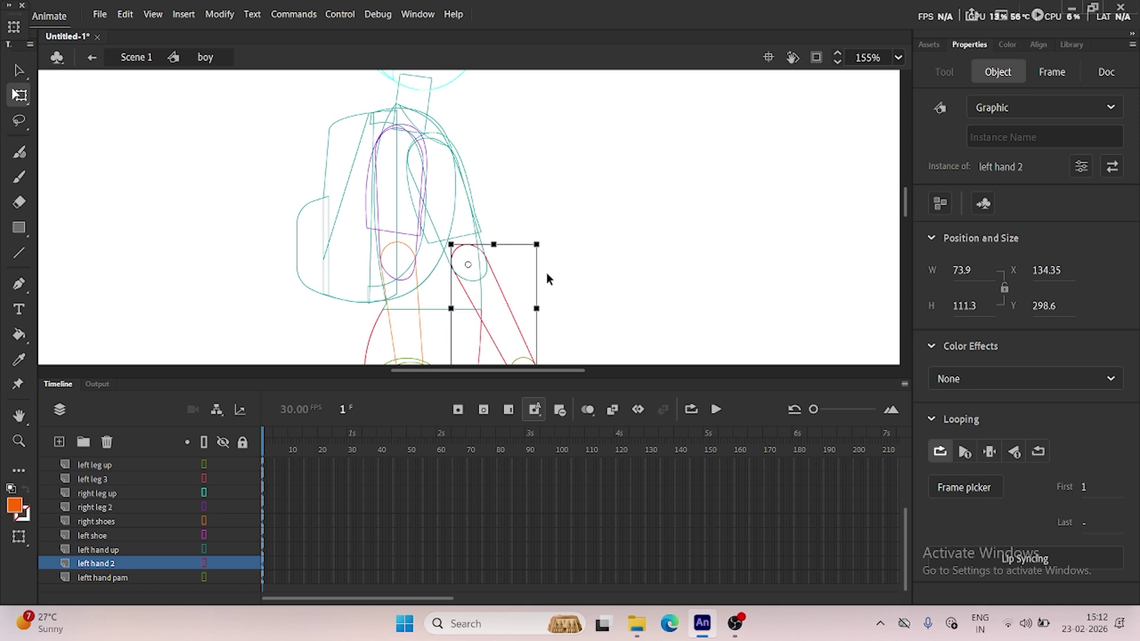
{"action": "scroll", "coordinate": [547, 274], "scroll_direction": "down", "scroll_amount": 3}
{"action": "left_click", "coordinate": [514, 257]}
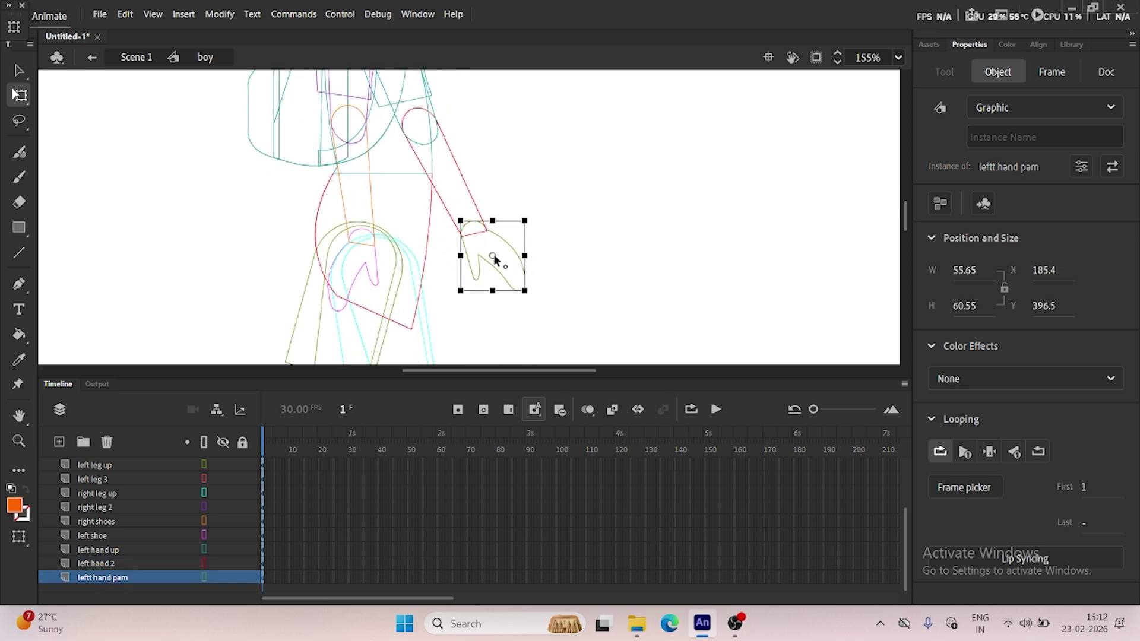
{"action": "scroll", "coordinate": [463, 276], "scroll_direction": "left", "scroll_amount": 4}
{"action": "scroll", "coordinate": [463, 275], "scroll_direction": "up", "scroll_amount": 1}
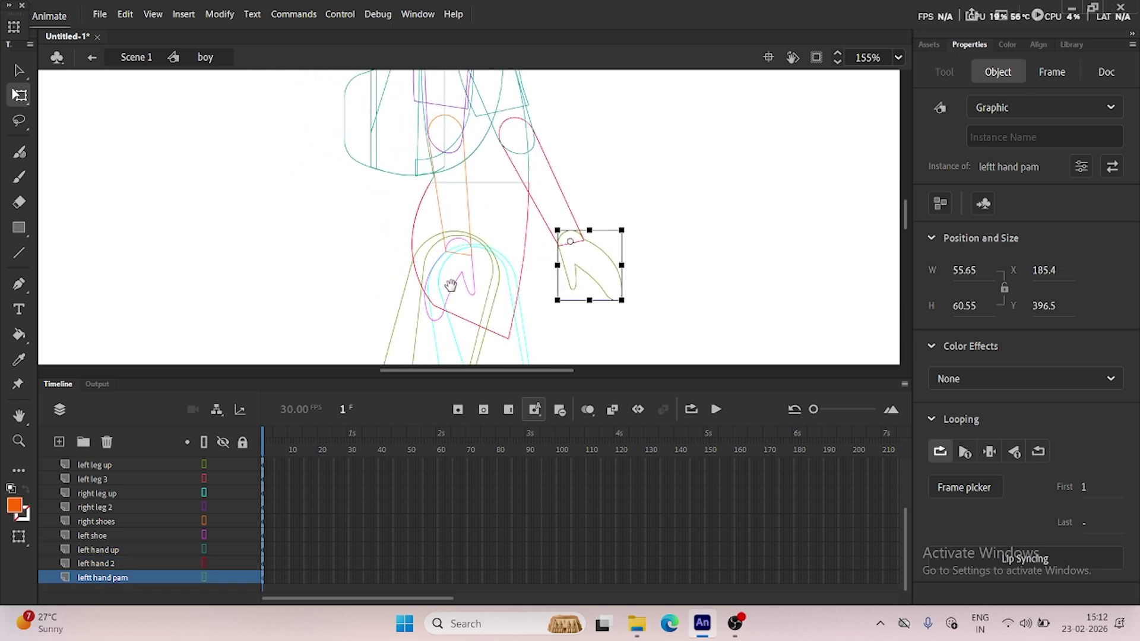
Place the right hand up symbol's transformation point at the shoulder, near the rounded upper end of the arm.
{"action": "left_click", "coordinate": [550, 247]}
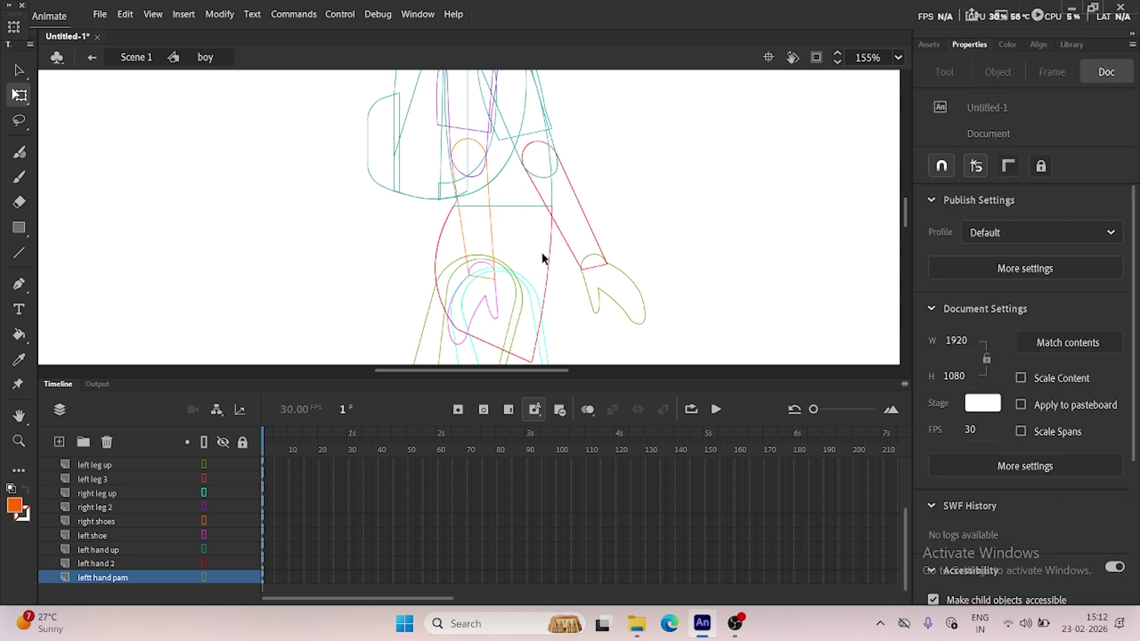
{"action": "left_click", "coordinate": [546, 266]}
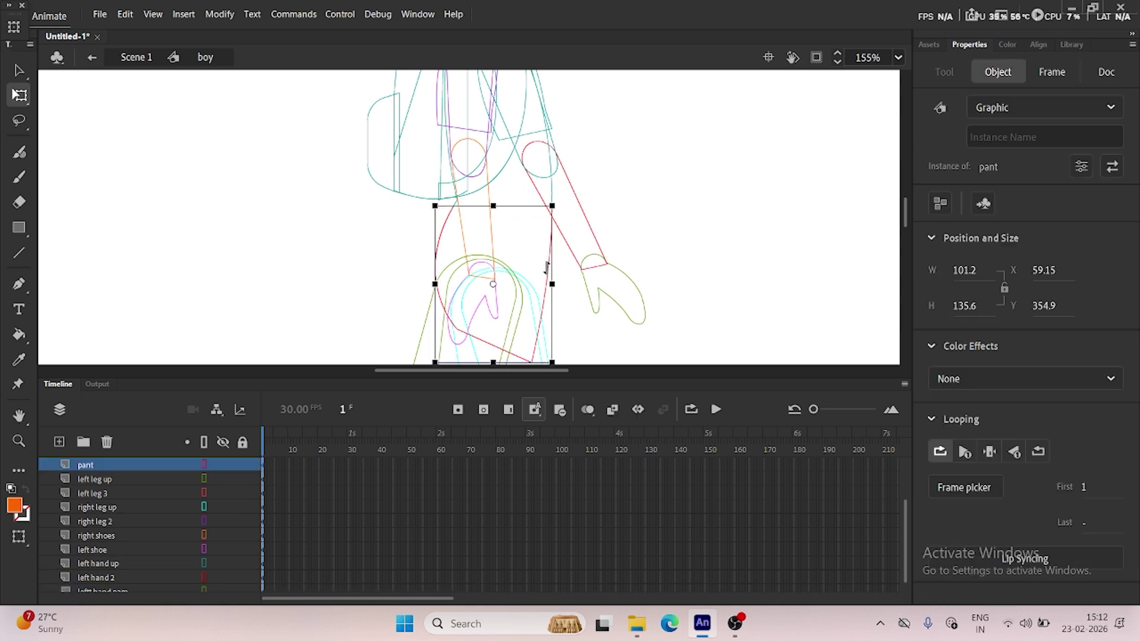
{"action": "scroll", "coordinate": [500, 217], "scroll_direction": "up", "scroll_amount": 5}
{"action": "left_click", "coordinate": [501, 265]}
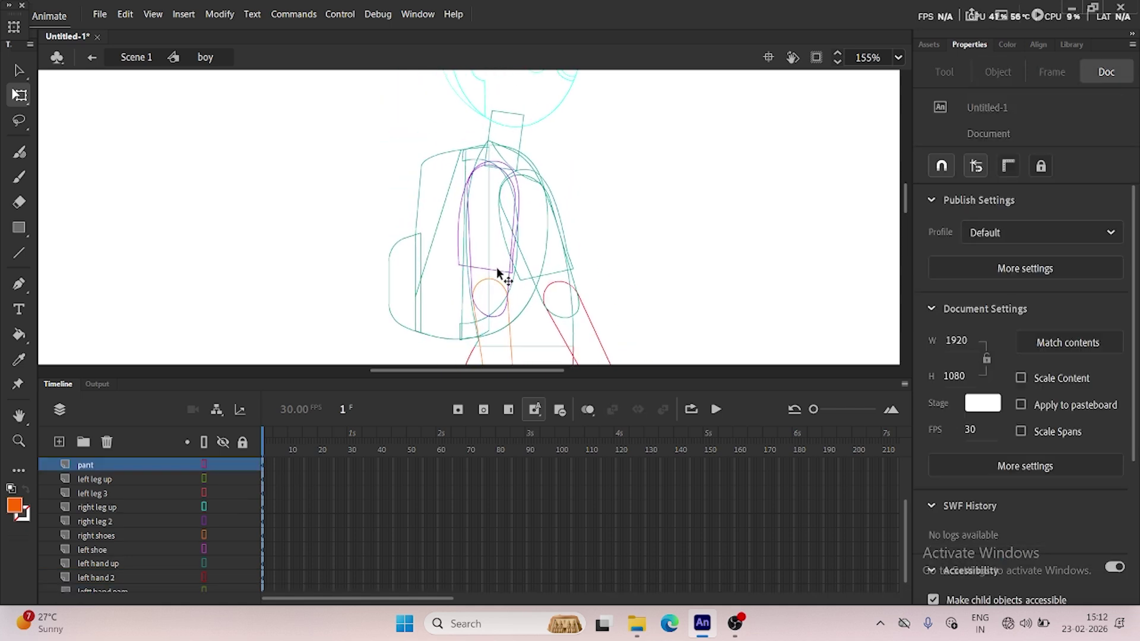
{"action": "left_click", "coordinate": [497, 271]}
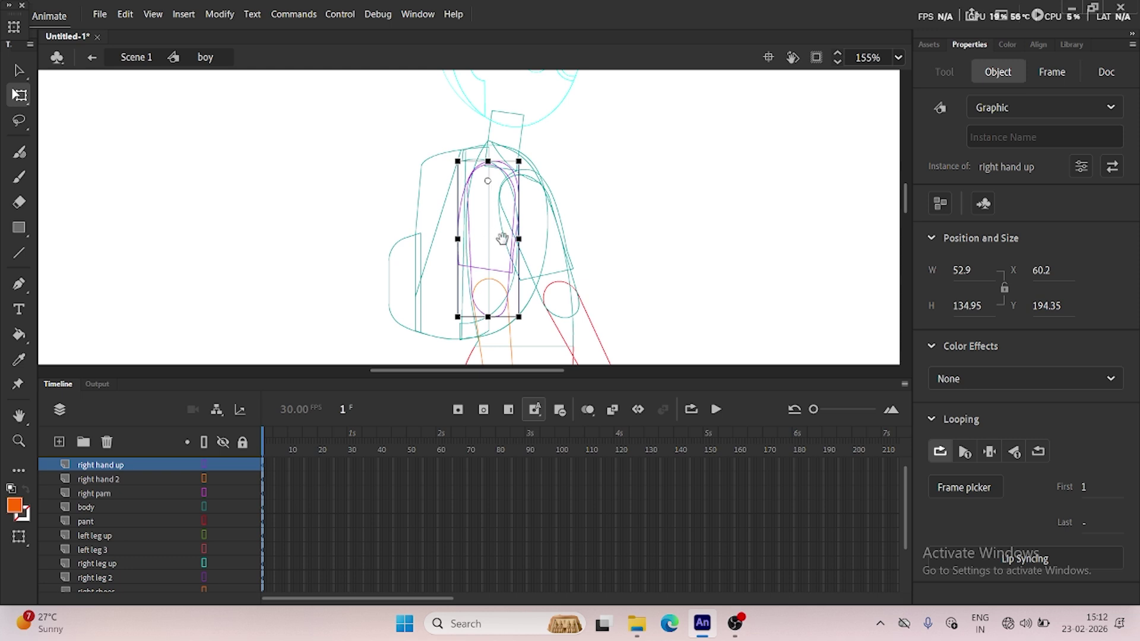
Move the right hand 2 symbol's transformation point to the elbow, where its outline overlaps the upper arm.
{"action": "scroll", "coordinate": [505, 237], "scroll_direction": "down", "scroll_amount": 5}
{"action": "left_click", "coordinate": [518, 197]}
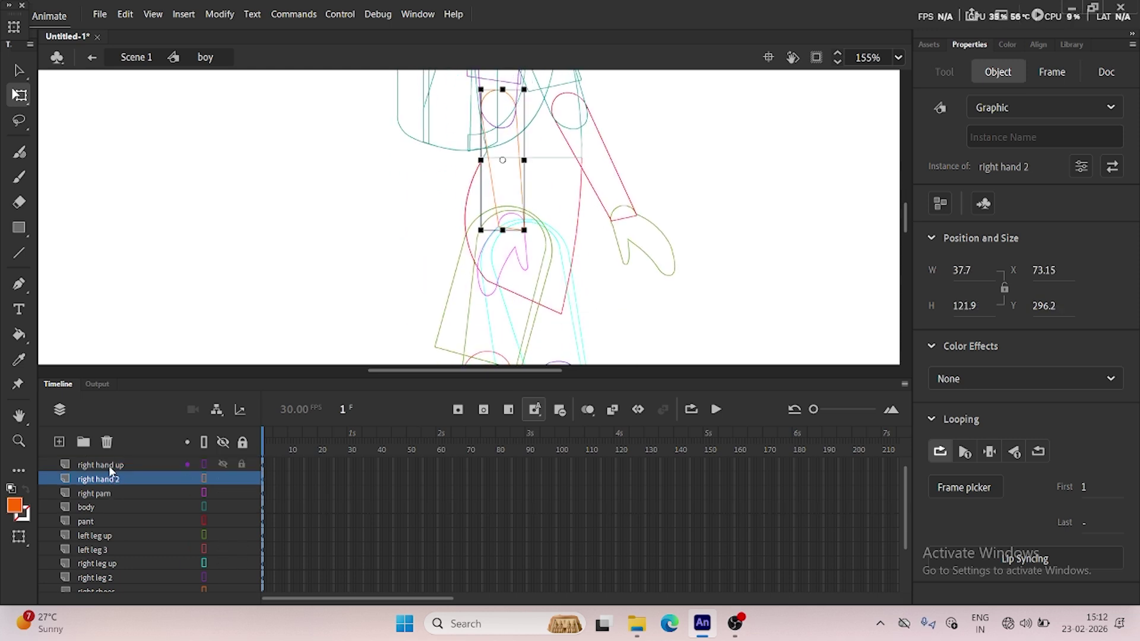
{"action": "scroll", "coordinate": [533, 178], "scroll_direction": "up", "scroll_amount": 5}
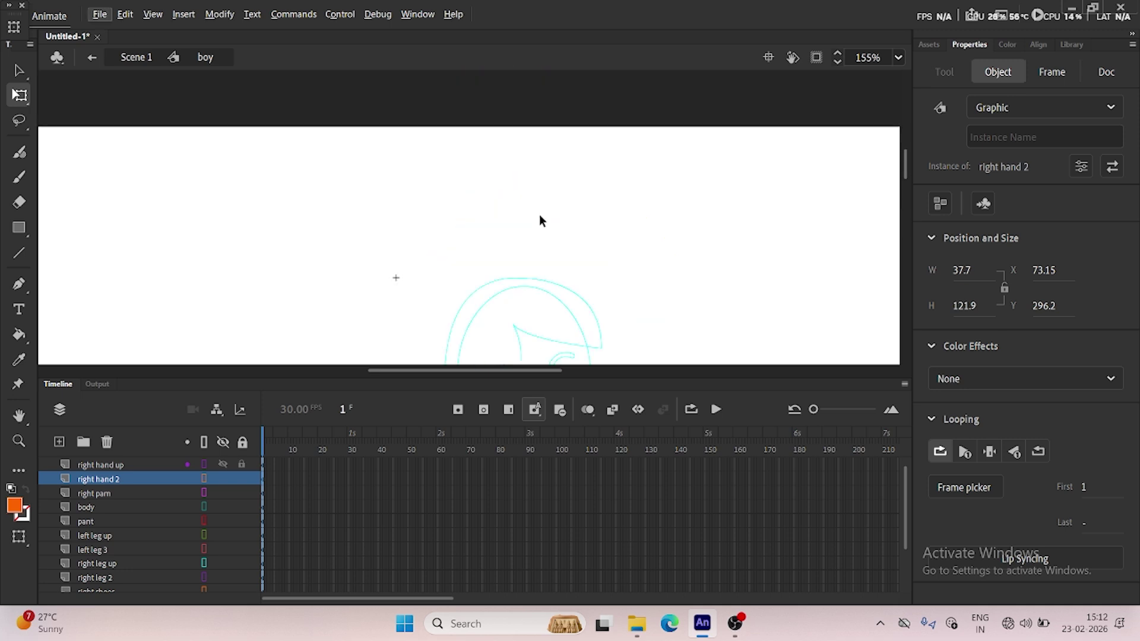
{"action": "scroll", "coordinate": [539, 215], "scroll_direction": "up", "scroll_amount": 6}
{"action": "mouse_move", "coordinate": [517, 229]}
{"action": "left_mouse_down"}
{"action": "mouse_move", "coordinate": [556, 183]}
{"action": "mouse_move", "coordinate": [572, 196]}
{"action": "left_mouse_up"}
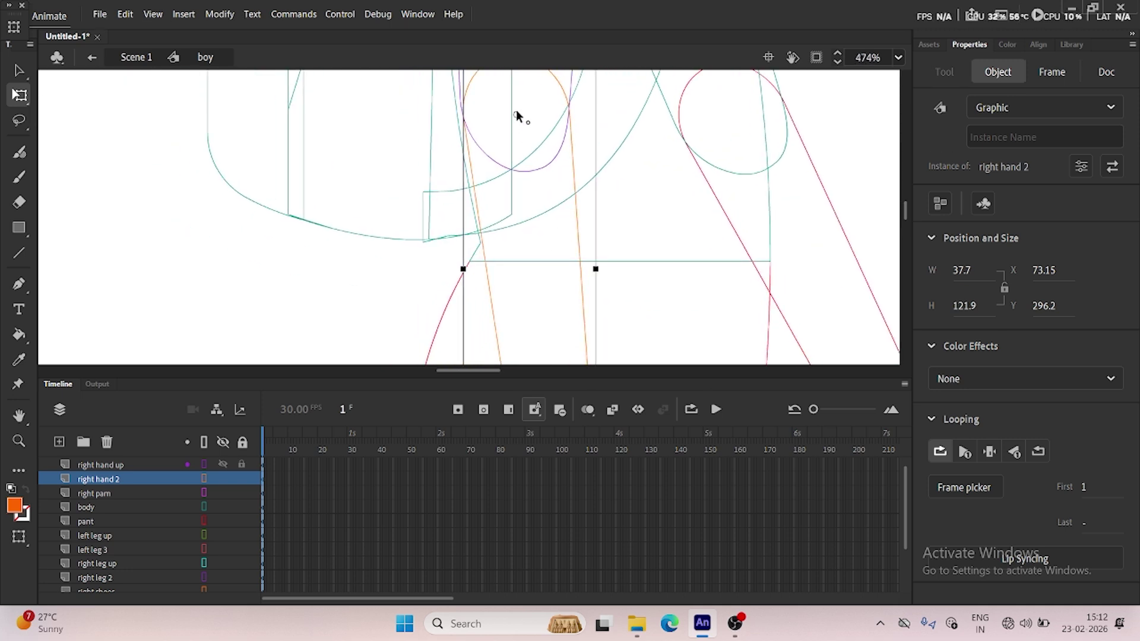
Move the right pam symbol's transformation point to the wrist, where its outline overlaps the forearm.
{"action": "scroll", "coordinate": [515, 109], "scroll_direction": "down", "scroll_amount": 3}
{"action": "left_click", "coordinate": [604, 294]}
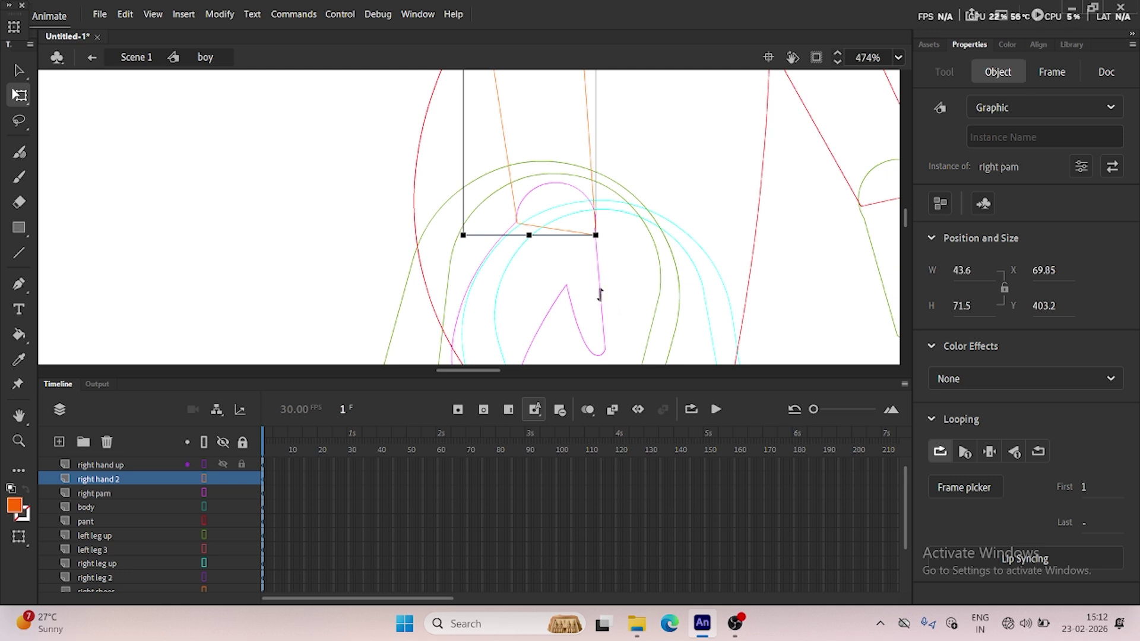
{"action": "left_click_drag", "start_coordinate": [526, 308], "coordinate": [552, 202]}
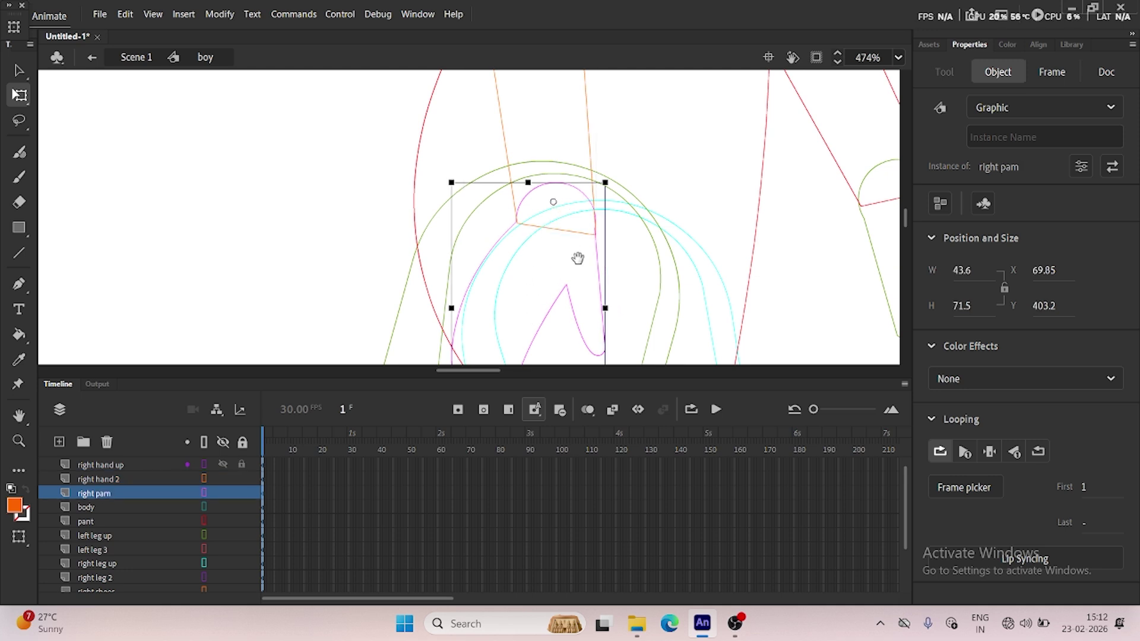
Move the transformation points of the right leg up and left leg up symbols to the hip joints.
{"action": "left_click_drag", "start_coordinate": [577, 258], "coordinate": [547, 32]}
{"action": "scroll", "coordinate": [585, 188], "scroll_direction": "down", "scroll_amount": 5}
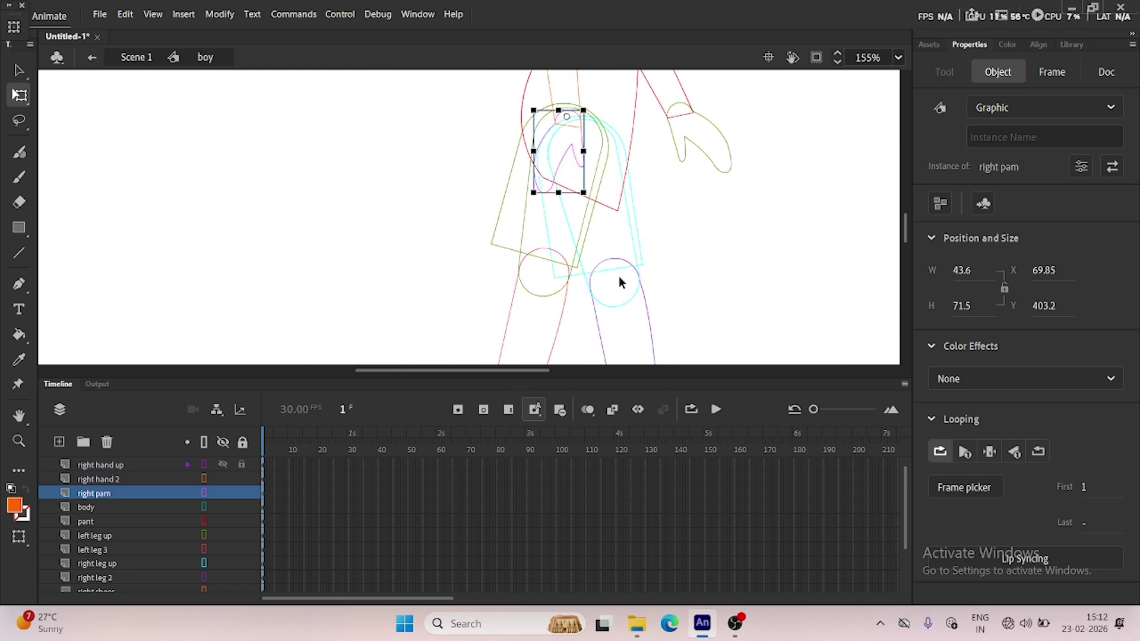
{"action": "left_click_drag", "start_coordinate": [639, 285], "coordinate": [625, 266]}
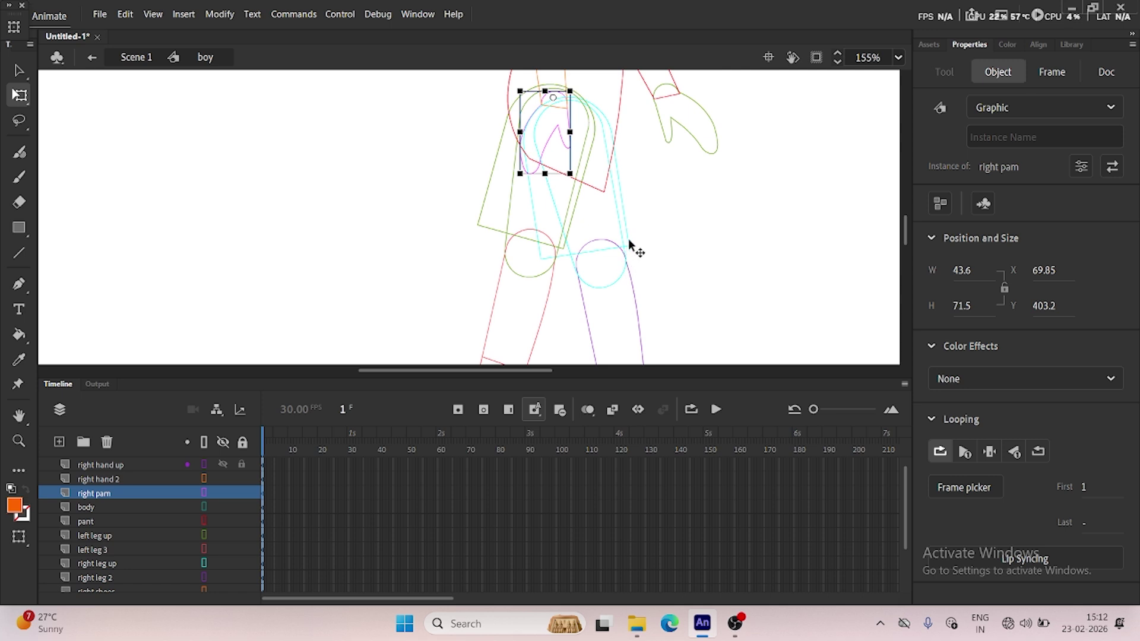
{"action": "left_click", "coordinate": [589, 212]}
{"action": "left_click_drag", "start_coordinate": [572, 190], "coordinate": [574, 146]}
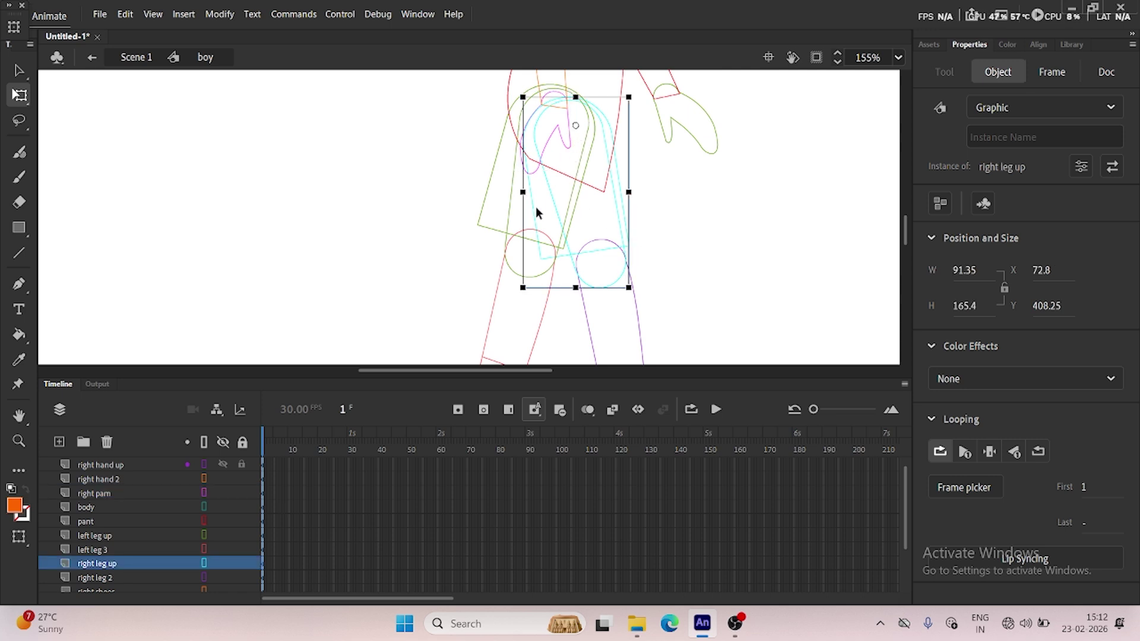
{"action": "left_click", "coordinate": [480, 217]}
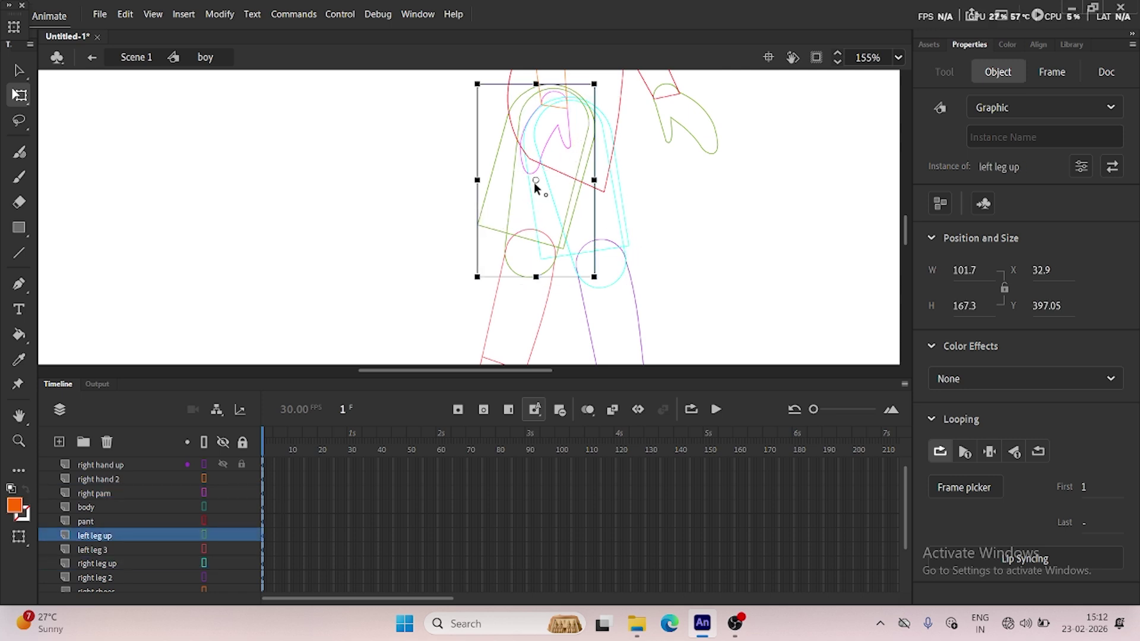
{"action": "left_click_drag", "start_coordinate": [535, 181], "coordinate": [544, 171]}
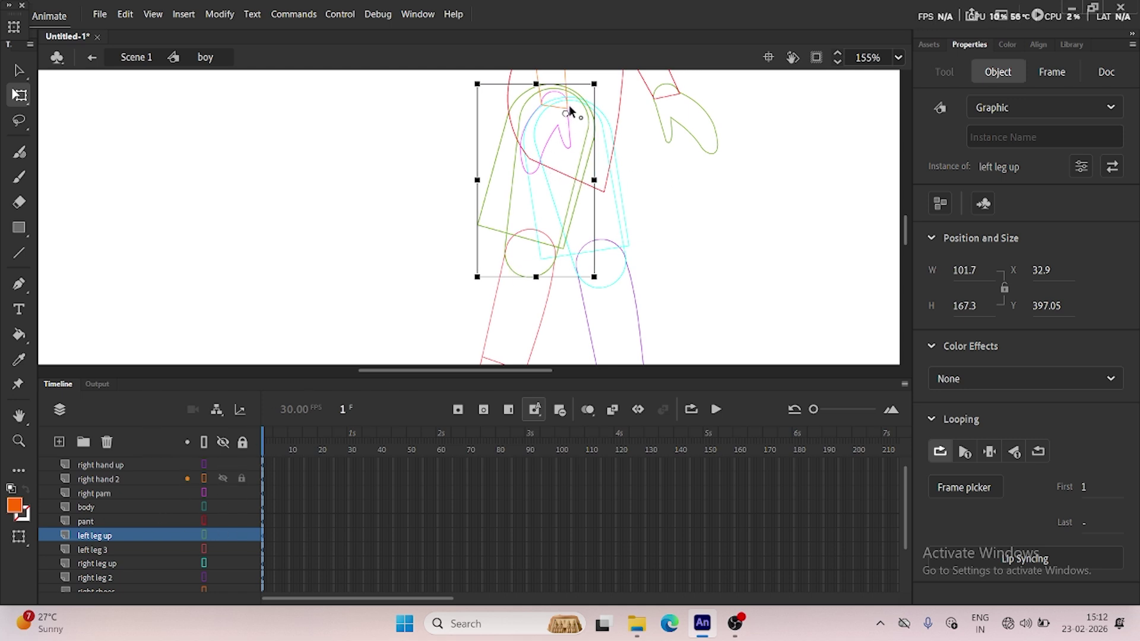
Move the transformation points of the right leg 2 and left leg 3 symbols to the knees.
{"action": "scroll", "coordinate": [610, 216], "scroll_direction": "down", "scroll_amount": 5}
{"action": "left_click", "coordinate": [636, 221]}
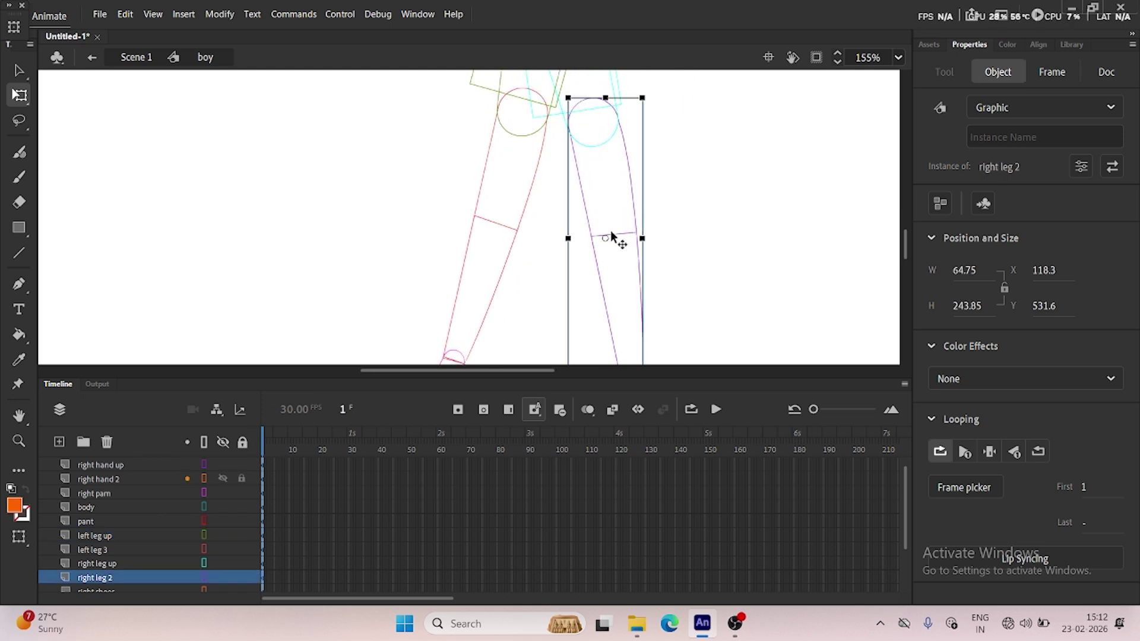
{"action": "left_click", "coordinate": [509, 232]}
{"action": "left_click", "coordinate": [513, 242]}
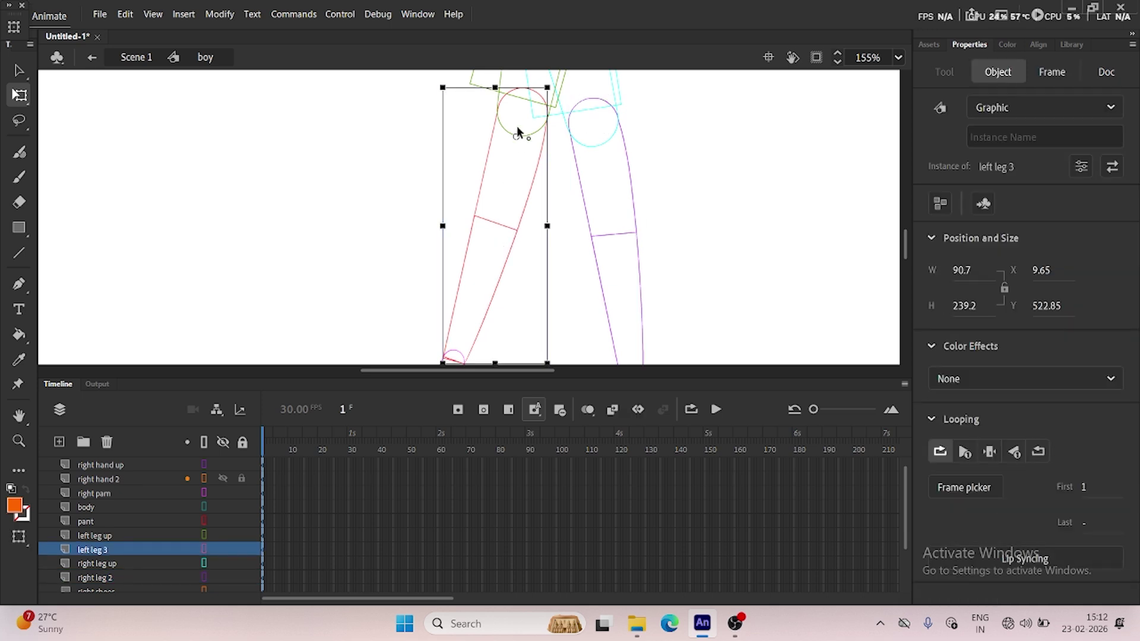
Move the transformation points of the left shoe and right shoes symbols to the ankles.
{"action": "scroll", "coordinate": [521, 109], "scroll_direction": "down", "scroll_amount": 5}
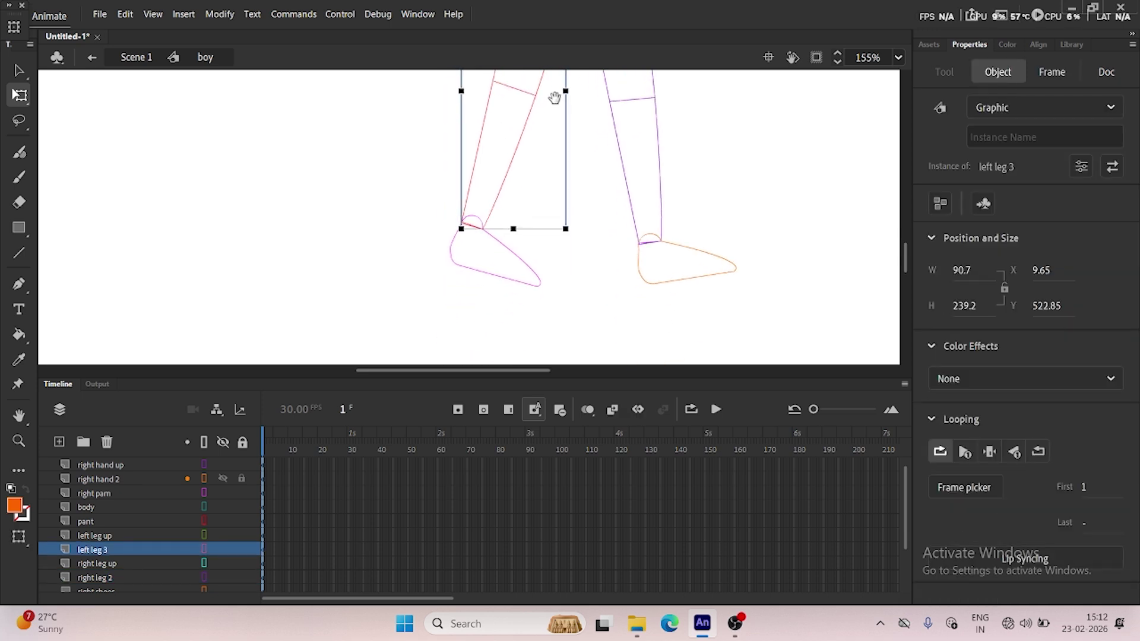
{"action": "left_click", "coordinate": [530, 262]}
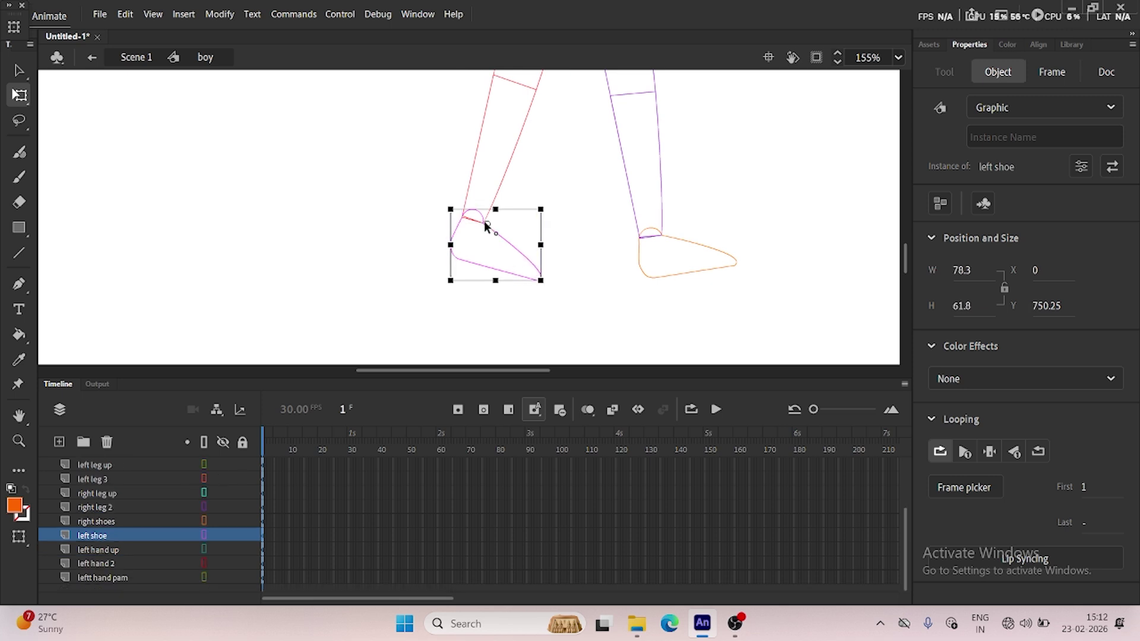
{"action": "left_click", "coordinate": [707, 244]}
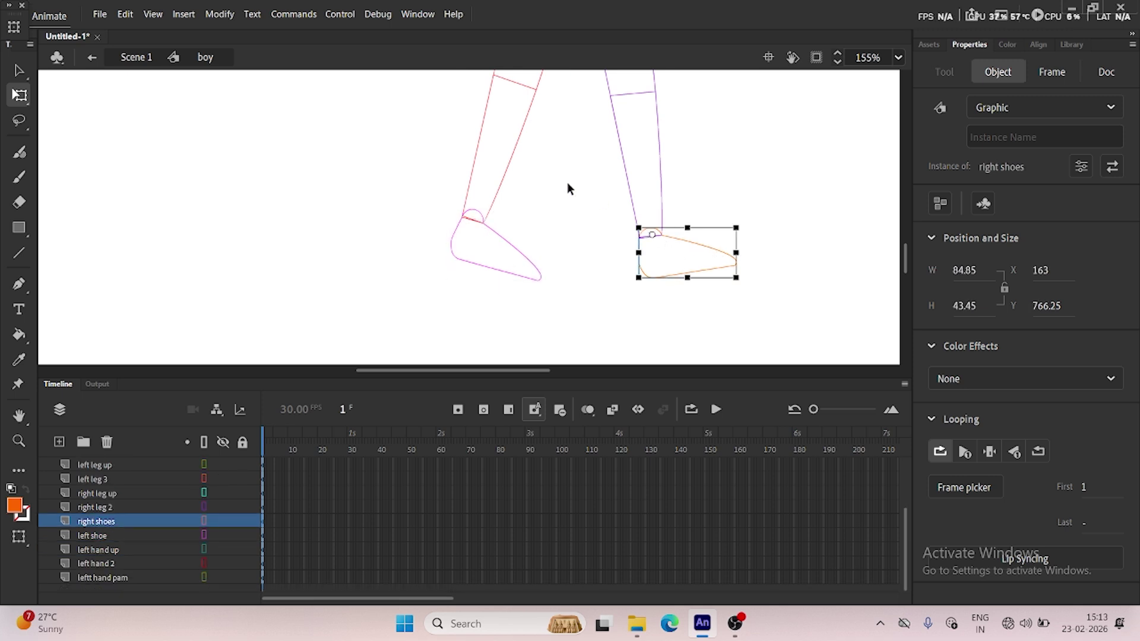
Turn off the outline display for all layers.
{"action": "scroll", "coordinate": [567, 178], "scroll_direction": "down", "scroll_amount": 6}
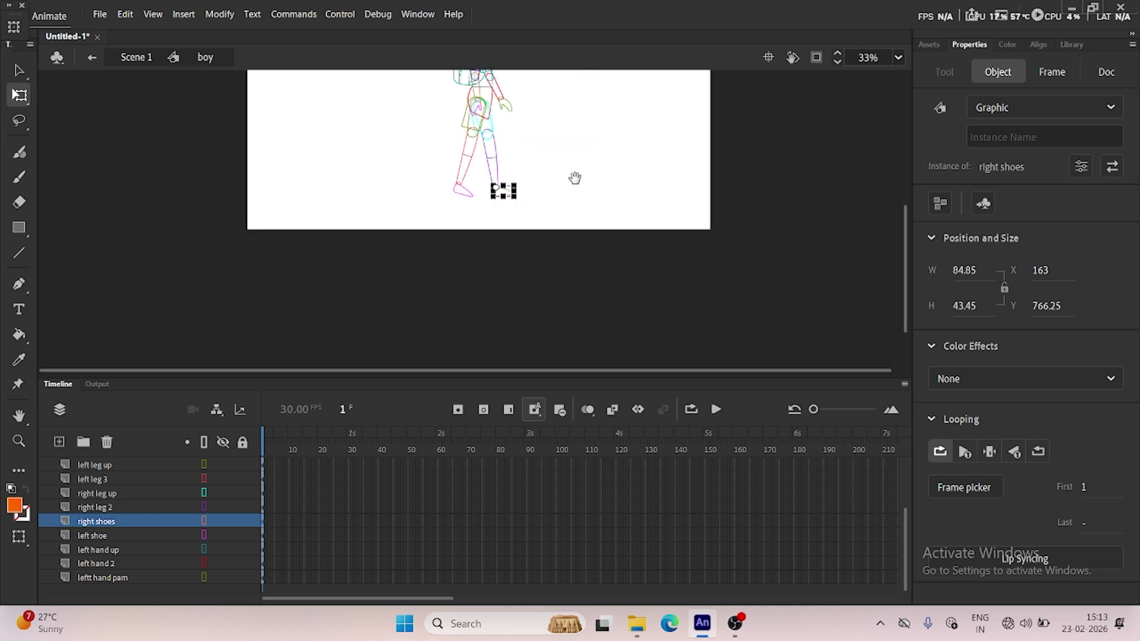
{"action": "scroll", "coordinate": [574, 178], "scroll_direction": "up", "scroll_amount": 2}
{"action": "left_click", "coordinate": [204, 443]}
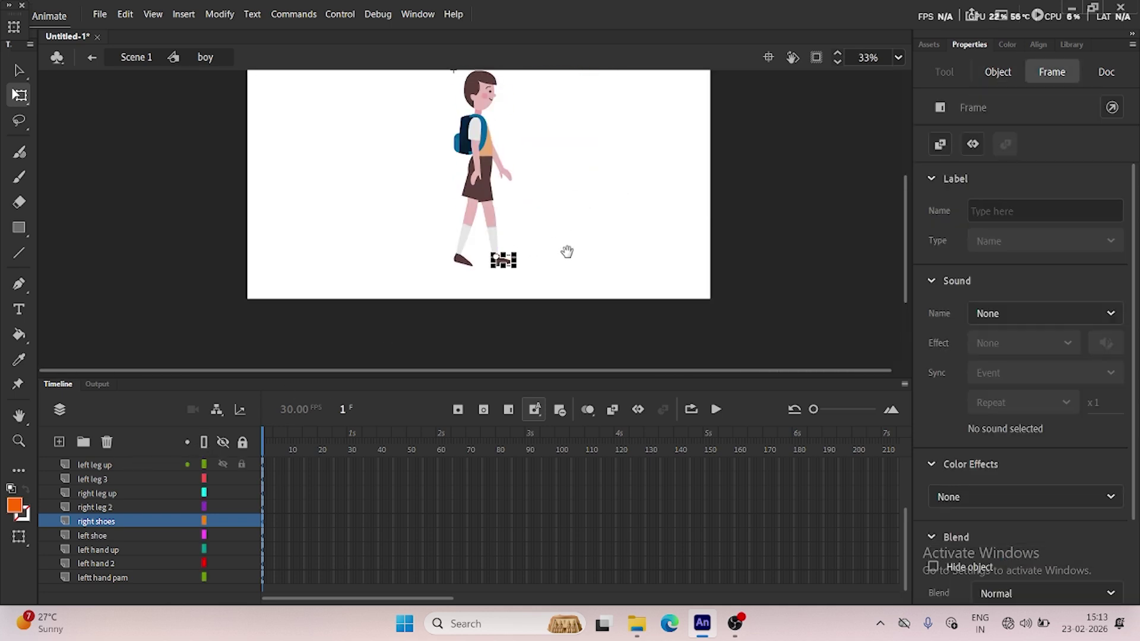
Select the leftt hand pam symbol and check the position of its transformation point at the wrist.
{"action": "scroll", "coordinate": [567, 252], "scroll_direction": "up", "scroll_amount": 1}
{"action": "left_click", "coordinate": [503, 219]}
{"action": "scroll", "coordinate": [510, 222], "scroll_direction": "up", "scroll_amount": 4}
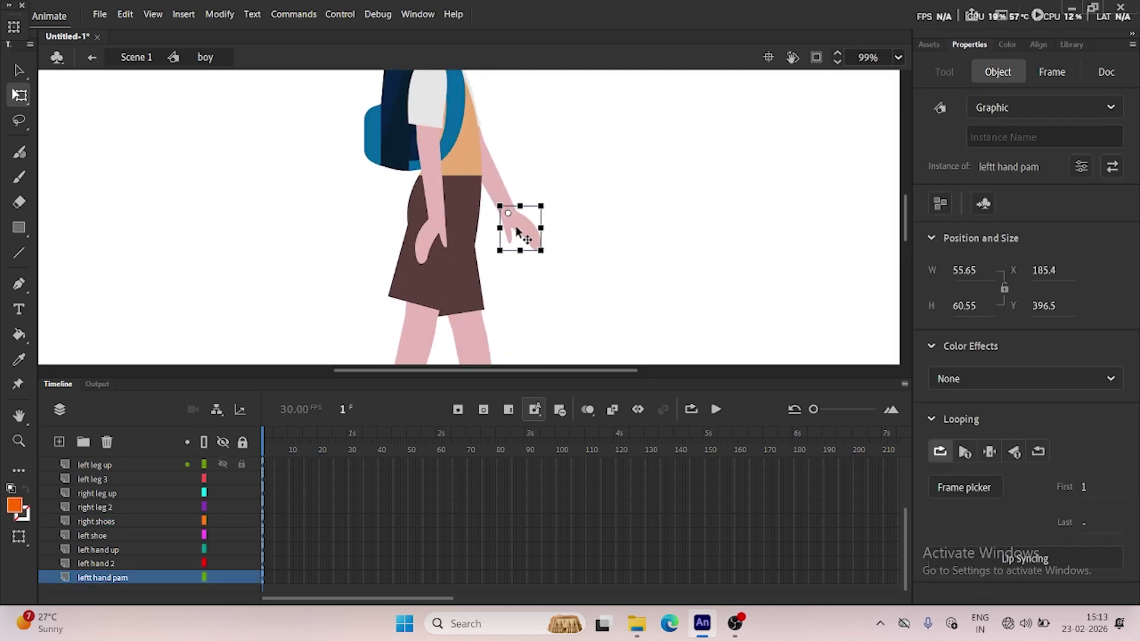
{"action": "scroll", "coordinate": [514, 226], "scroll_direction": "down", "scroll_amount": 2}
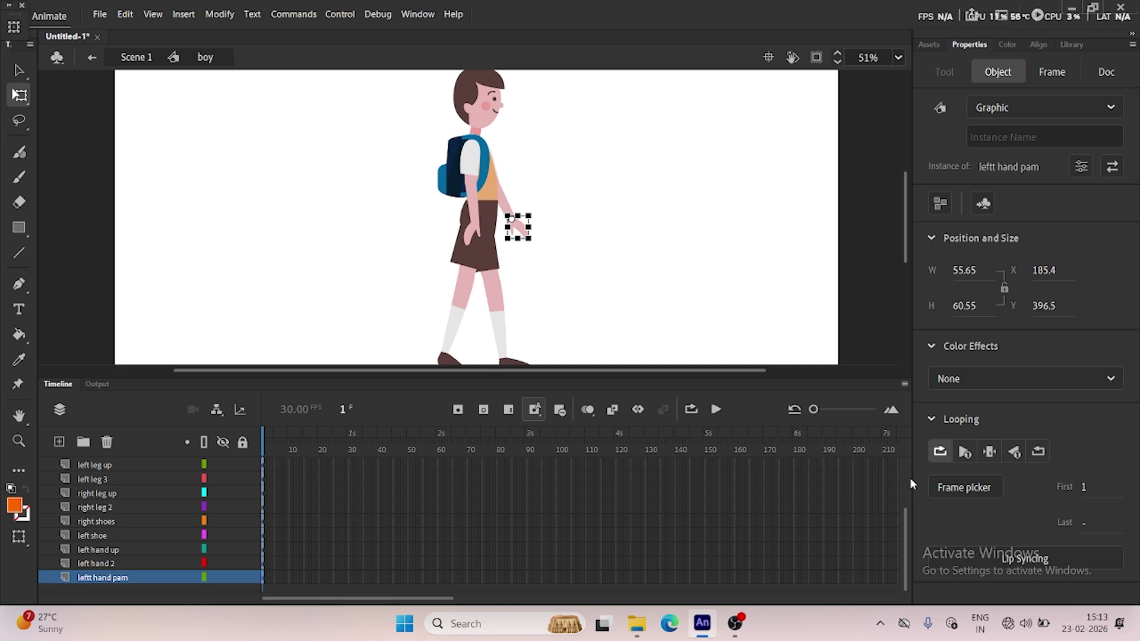
{"action": "left_click", "coordinate": [939, 451]}
{"action": "scroll", "coordinate": [149, 483], "scroll_direction": "up", "scroll_amount": 2}
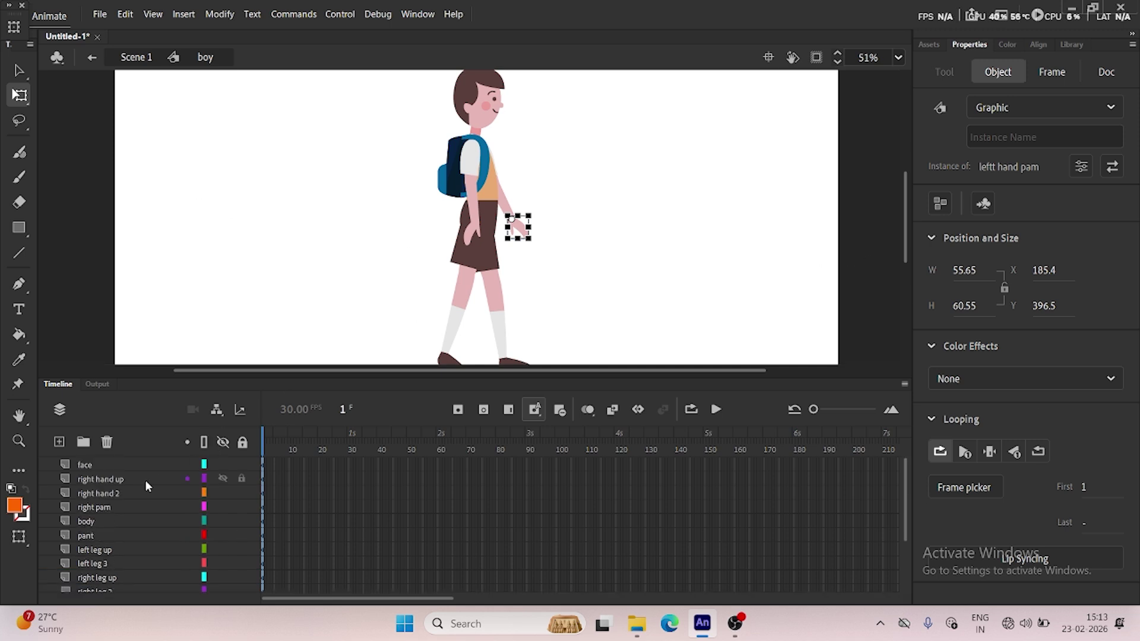
Turn on the layer parenting view for the boy symbol's layers.
{"action": "left_click", "coordinate": [217, 409]}
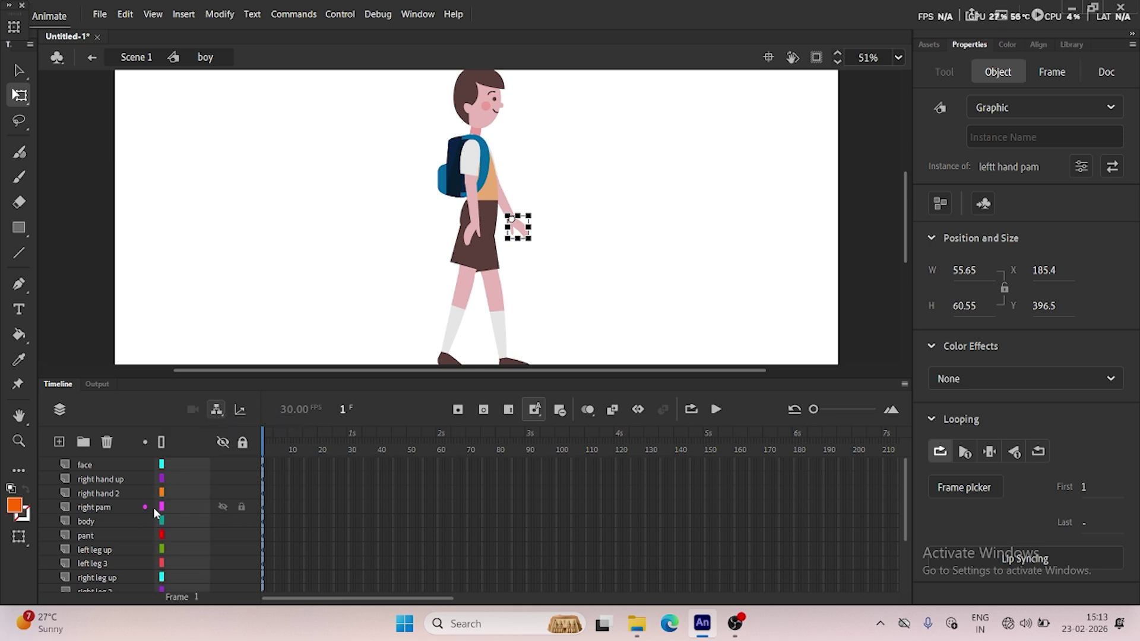
{"action": "left_click", "coordinate": [47, 623]}
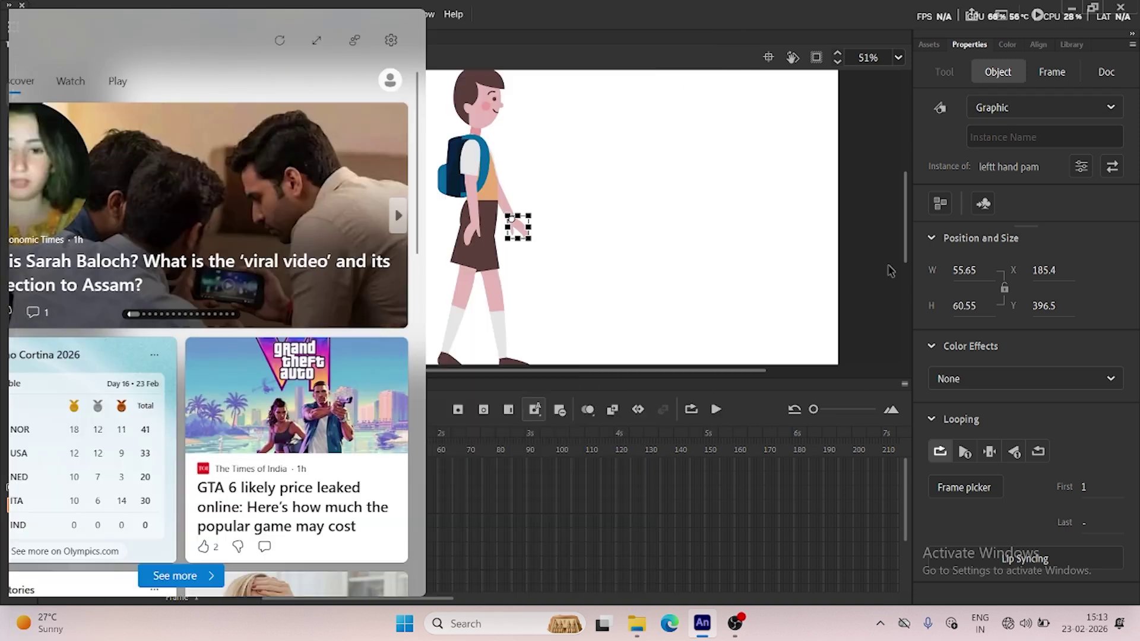
{"action": "left_click", "coordinate": [890, 271]}
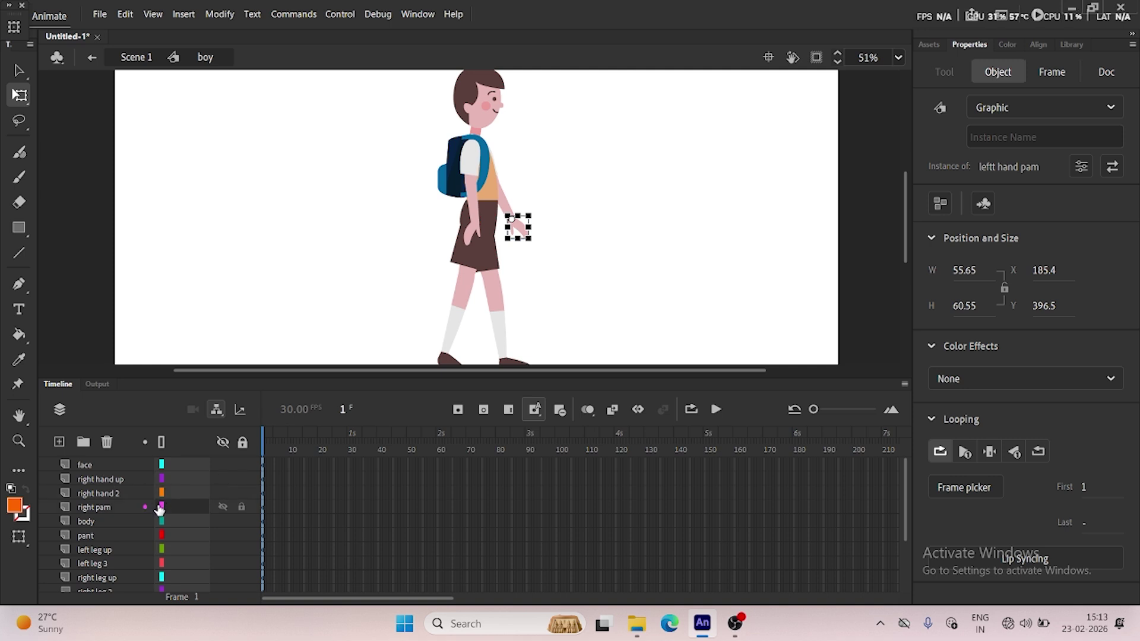
Parent right pam to right hand 2 and right hand 2 to right hand up, and swing the linked right arm backward to nearly horizontal.
{"action": "left_click_drag", "start_coordinate": [159, 508], "coordinate": [165, 494]}
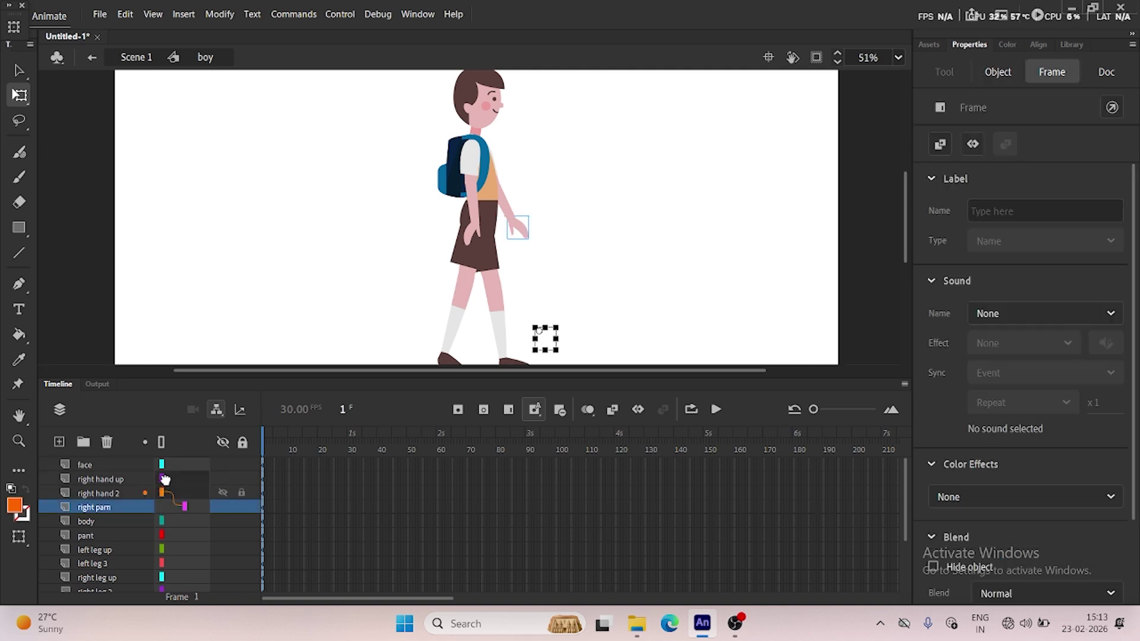
{"action": "left_click_drag", "start_coordinate": [162, 494], "coordinate": [163, 480]}
{"action": "left_click", "coordinate": [107, 480]}
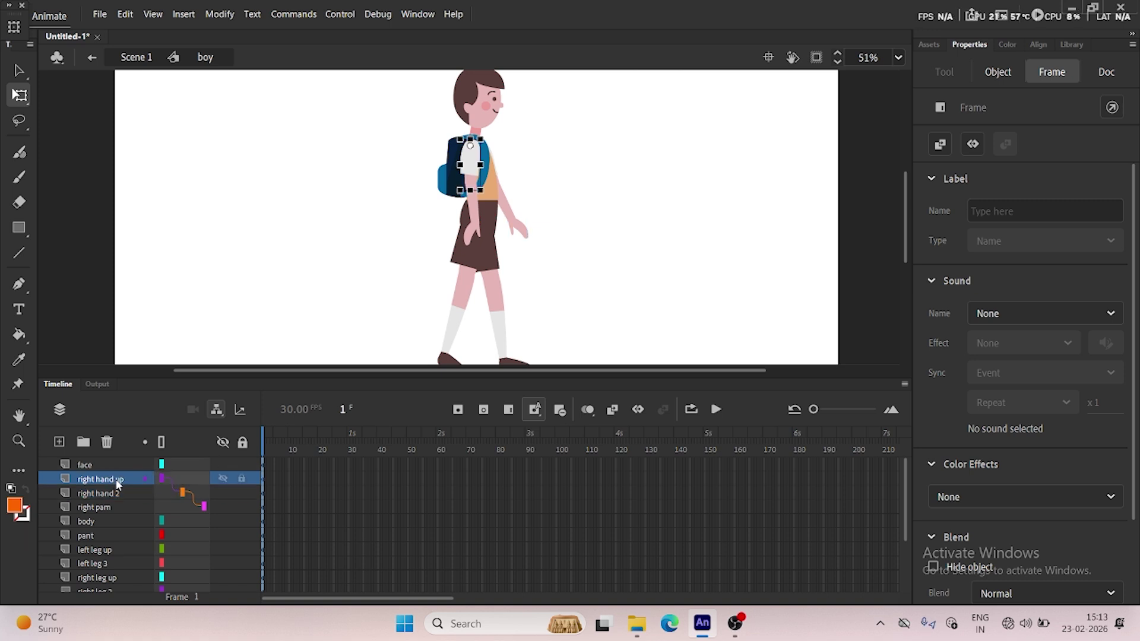
{"action": "left_click_drag", "start_coordinate": [501, 203], "coordinate": [321, 227]}
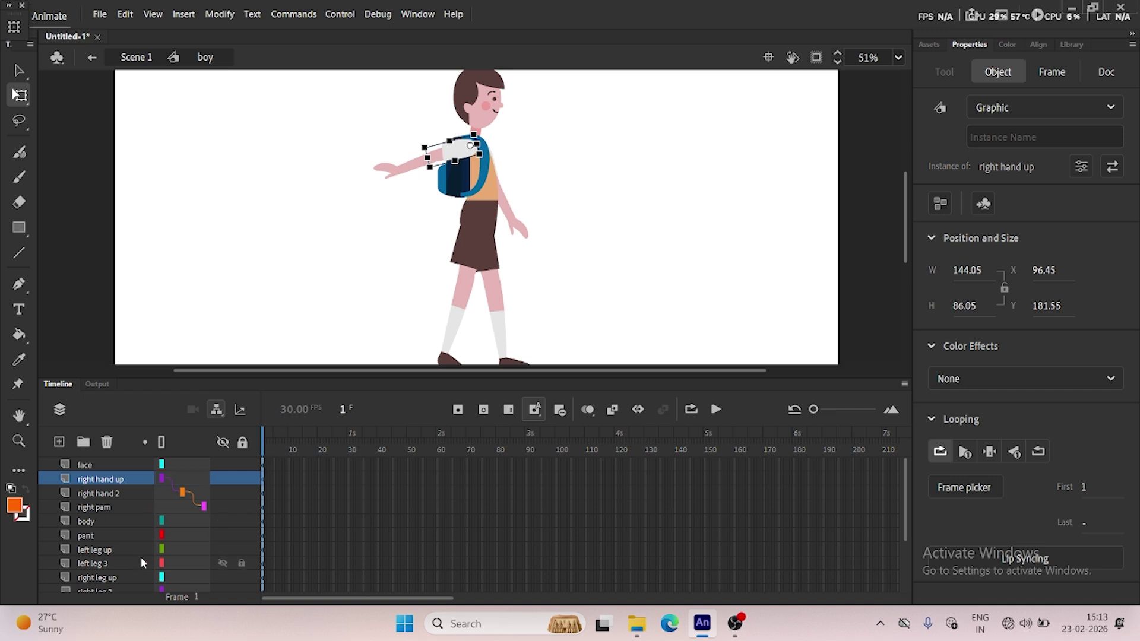
Parent leftt hand pam to left hand 2 and left hand 2 to left hand up, and swing the linked left arm forward to nearly horizontal.
{"action": "scroll", "coordinate": [174, 541], "scroll_direction": "down", "scroll_amount": 3}
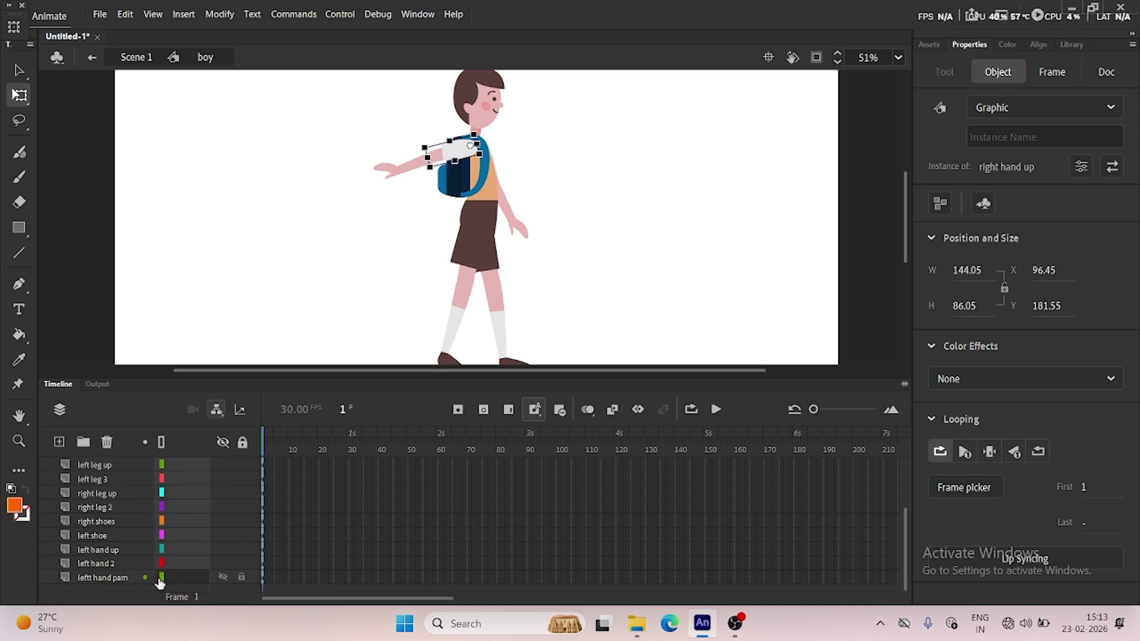
{"action": "left_click_drag", "start_coordinate": [160, 577], "coordinate": [165, 548]}
{"action": "left_click", "coordinate": [563, 155]}
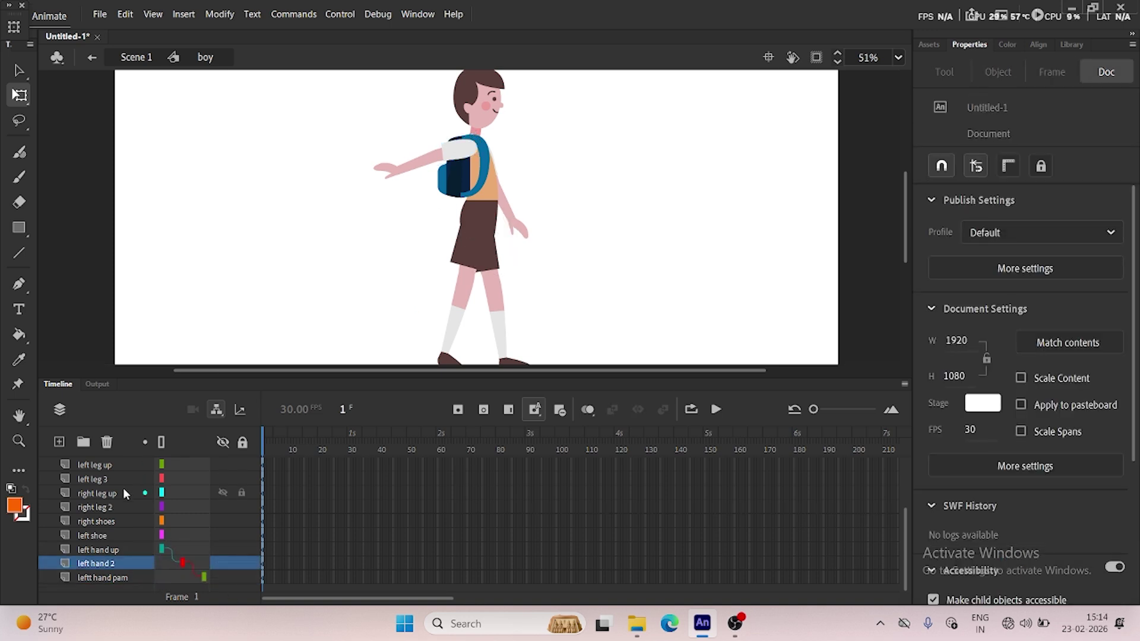
{"action": "left_click", "coordinate": [89, 549]}
{"action": "left_click_drag", "start_coordinate": [514, 209], "coordinate": [591, 219]}
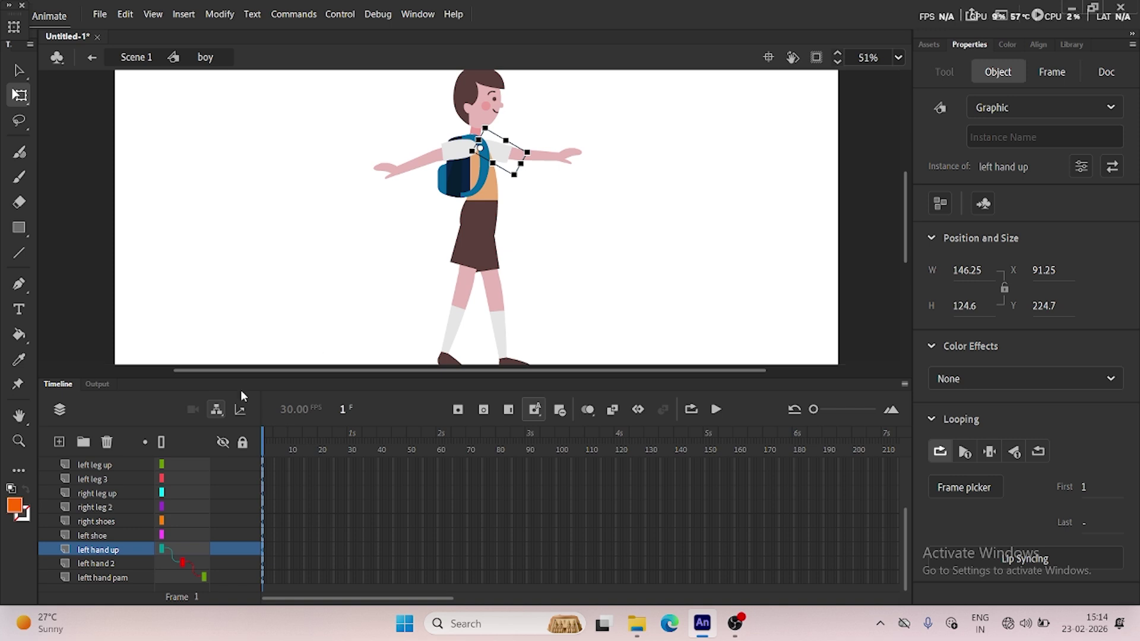
Move the left shoe layer directly below the left leg 3 layer.
{"action": "left_click", "coordinate": [99, 525]}
{"action": "left_click", "coordinate": [108, 509]}
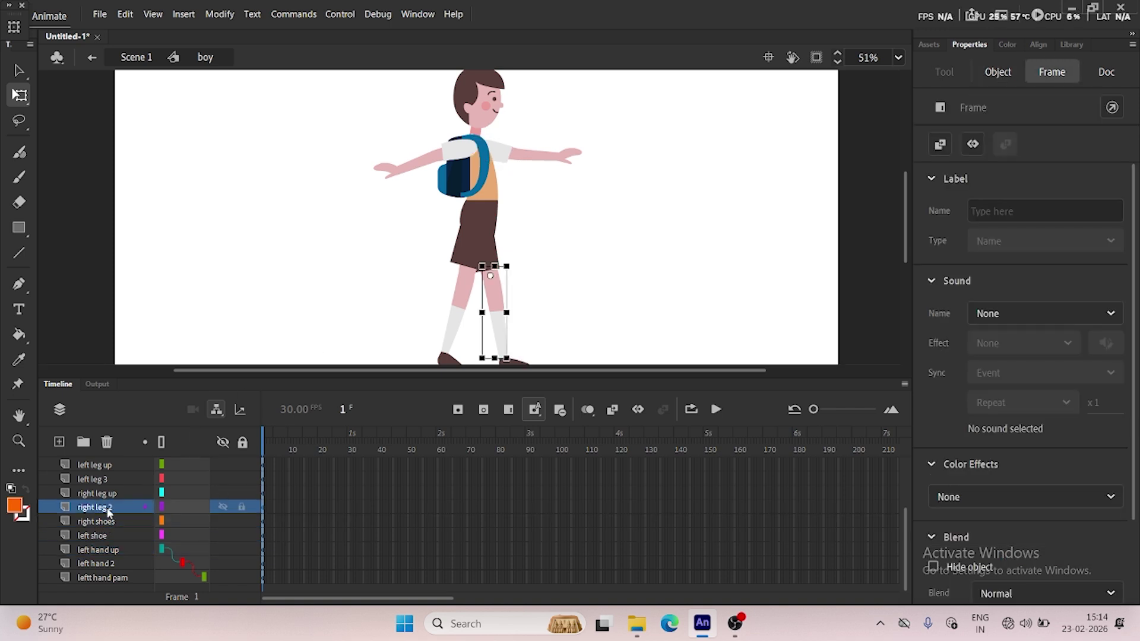
{"action": "left_click", "coordinate": [113, 495]}
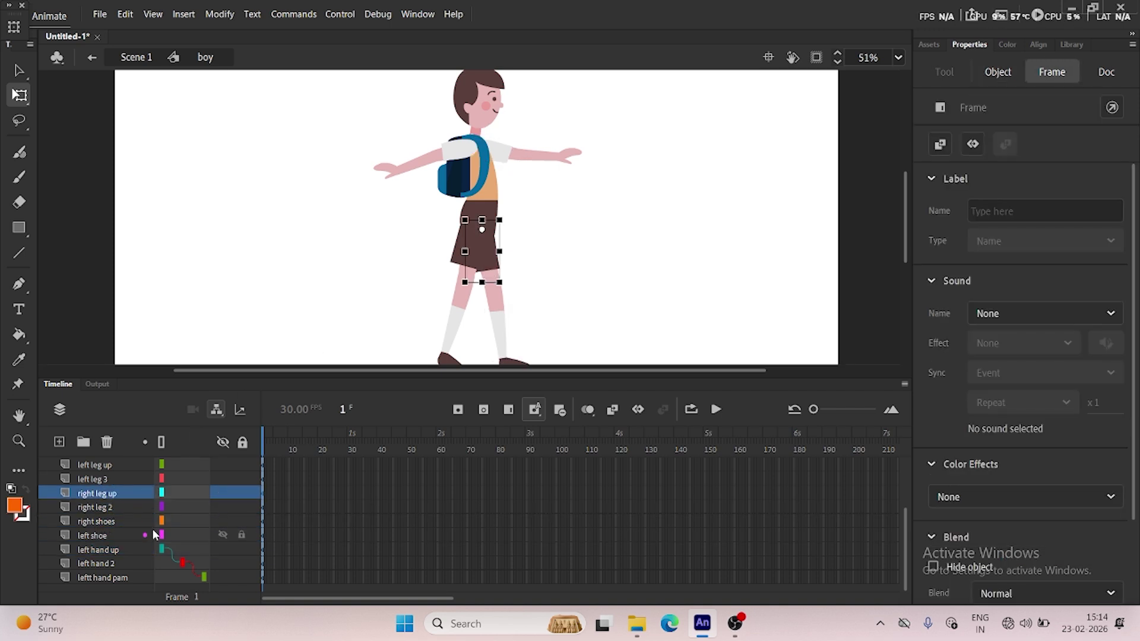
{"action": "left_click", "coordinate": [97, 536]}
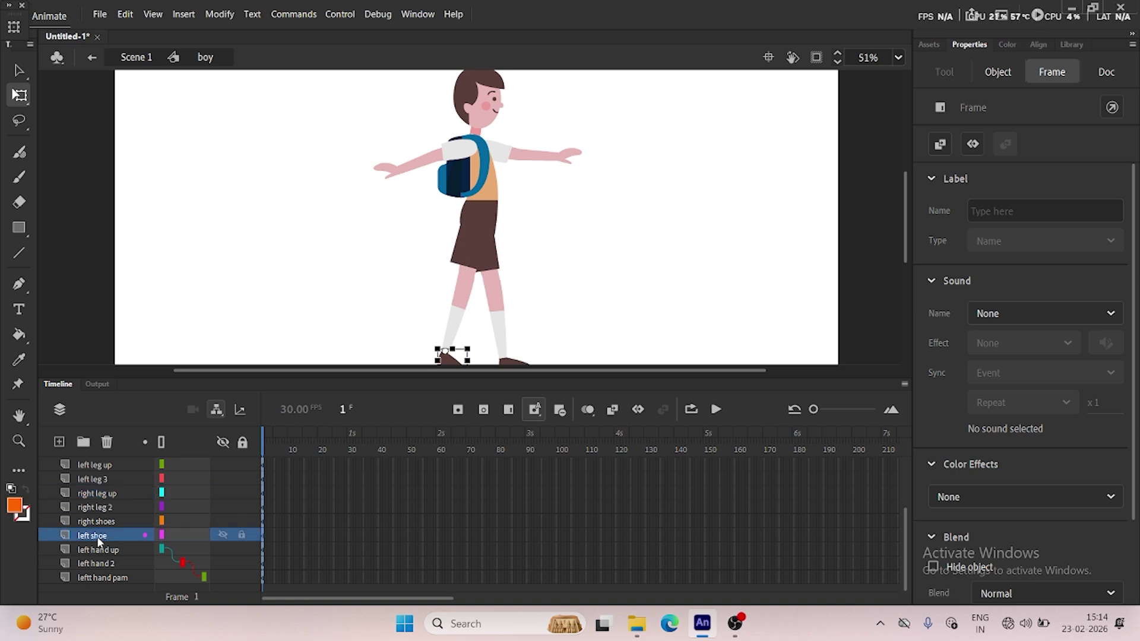
{"action": "left_click_drag", "start_coordinate": [98, 539], "coordinate": [115, 489]}
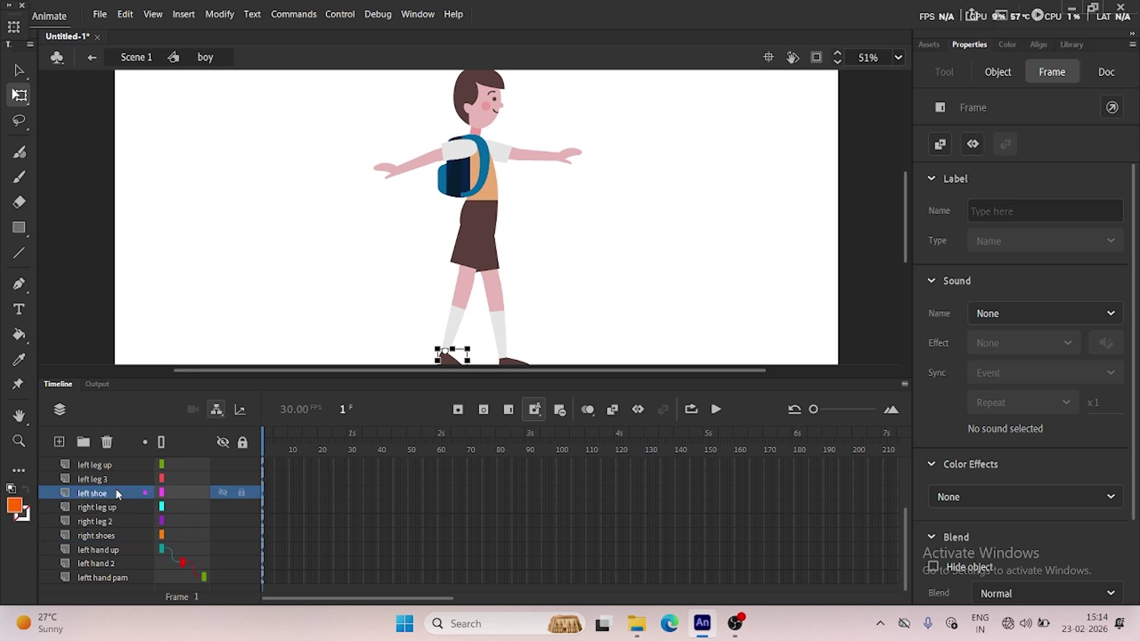
Parent right shoes to right leg 2 and right leg 2 to right leg up, and swing the linked right leg forward.
{"action": "left_click", "coordinate": [119, 537]}
{"action": "left_click_drag", "start_coordinate": [162, 535], "coordinate": [162, 508]}
{"action": "left_click", "coordinate": [114, 508]}
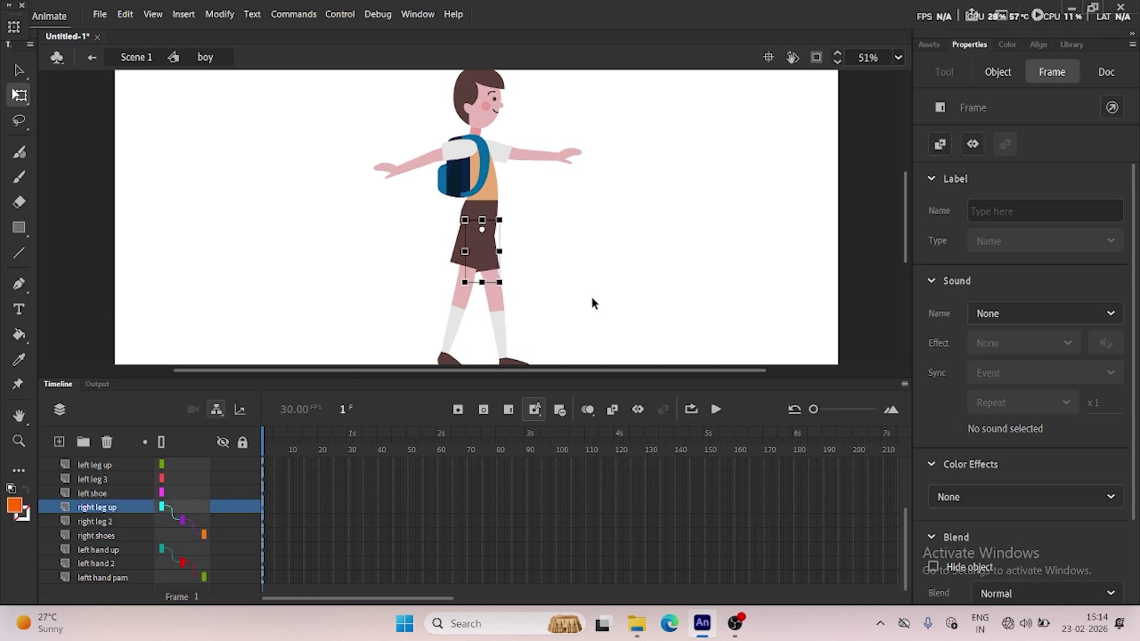
{"action": "left_click_drag", "start_coordinate": [513, 287], "coordinate": [551, 277]}
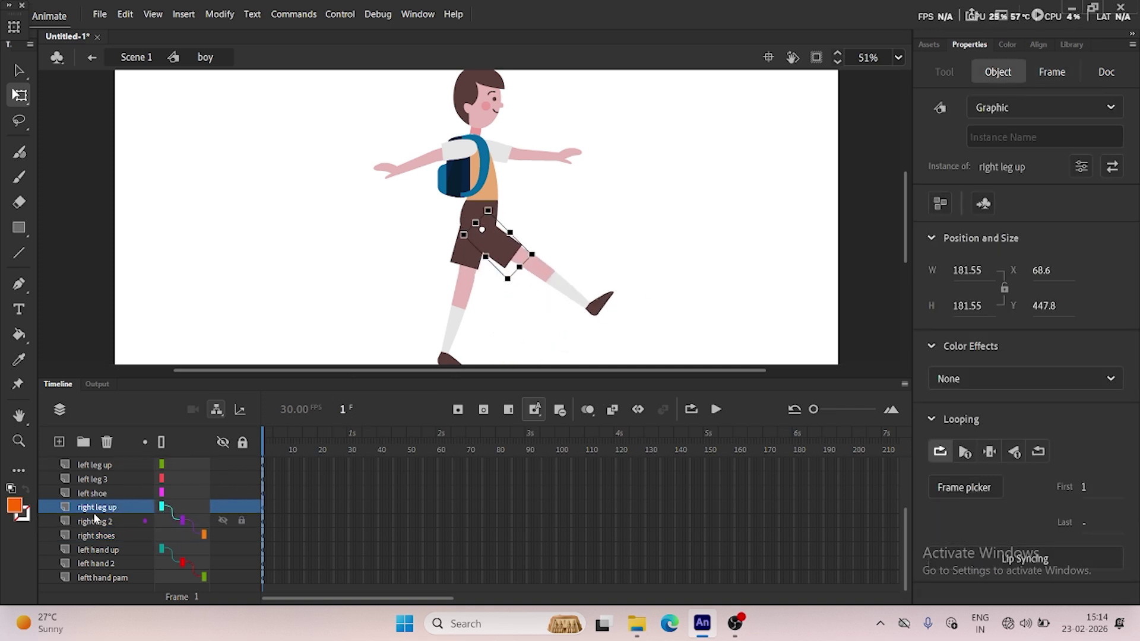
Parent the left shoe layer to left leg 3 and the left leg 3 layer to left leg up.
{"action": "left_click", "coordinate": [97, 492]}
{"action": "scroll", "coordinate": [98, 491], "scroll_direction": "up", "scroll_amount": 1}
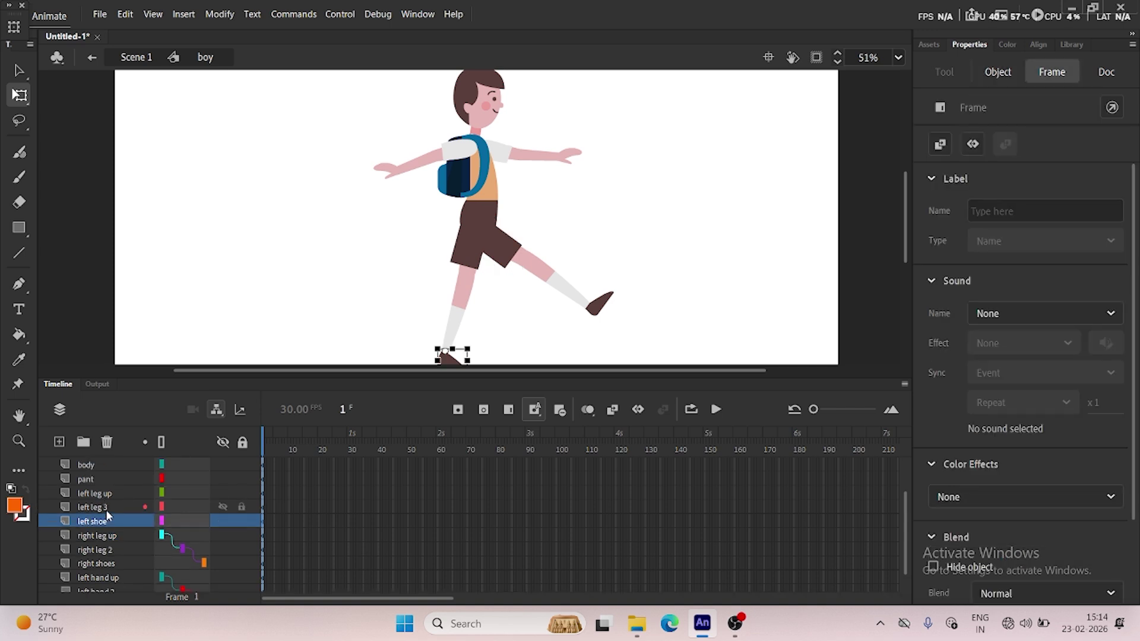
{"action": "left_click", "coordinate": [106, 508]}
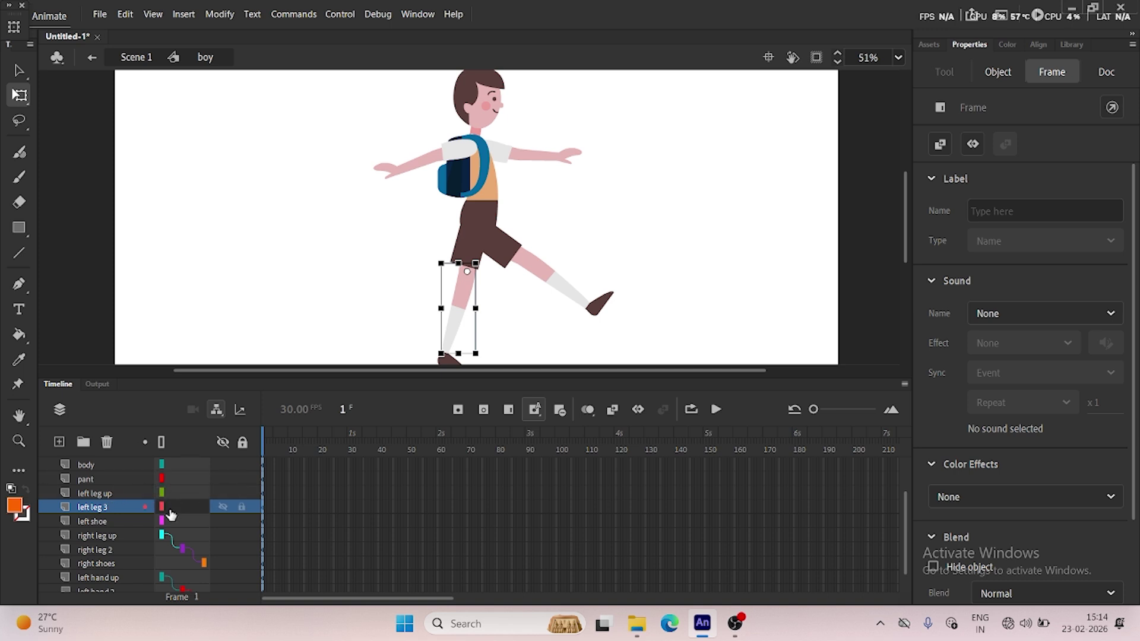
{"action": "left_click_drag", "start_coordinate": [161, 516], "coordinate": [161, 493]}
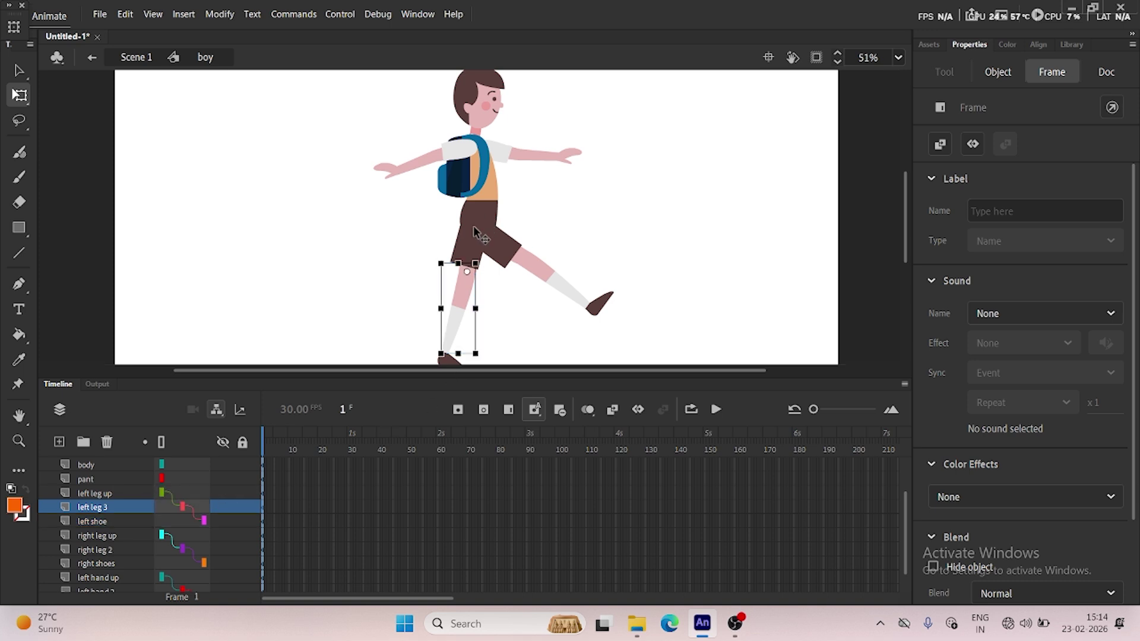
Rotate the left leg up symbol about the hip so the whole left leg swings backward.
{"action": "left_click", "coordinate": [487, 259]}
{"action": "left_click", "coordinate": [477, 270]}
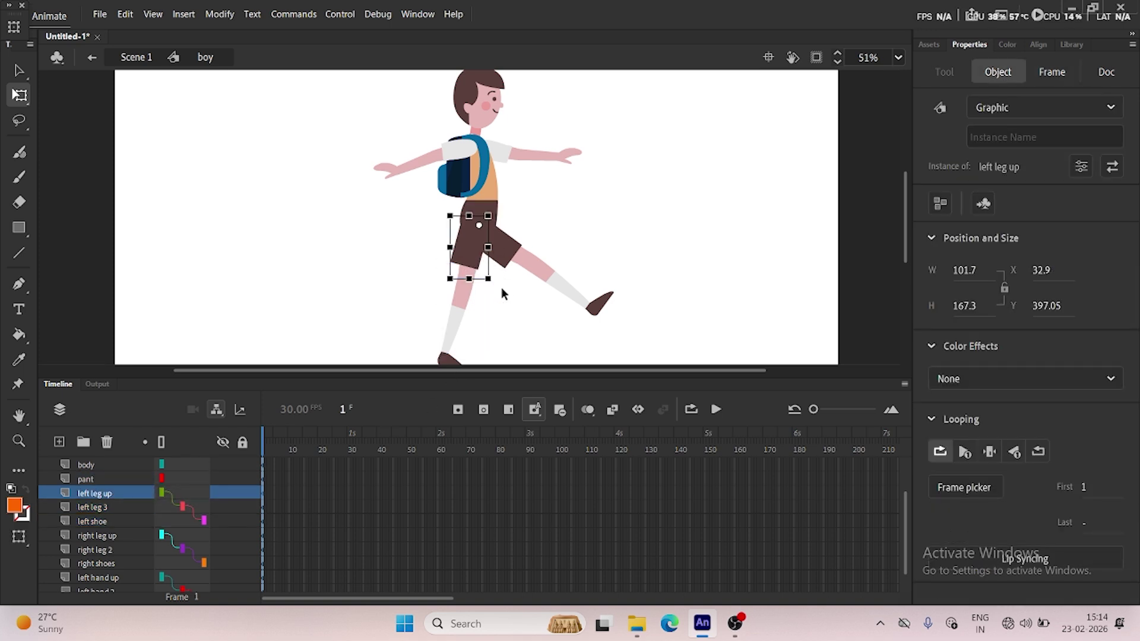
{"action": "left_click", "coordinate": [453, 287]}
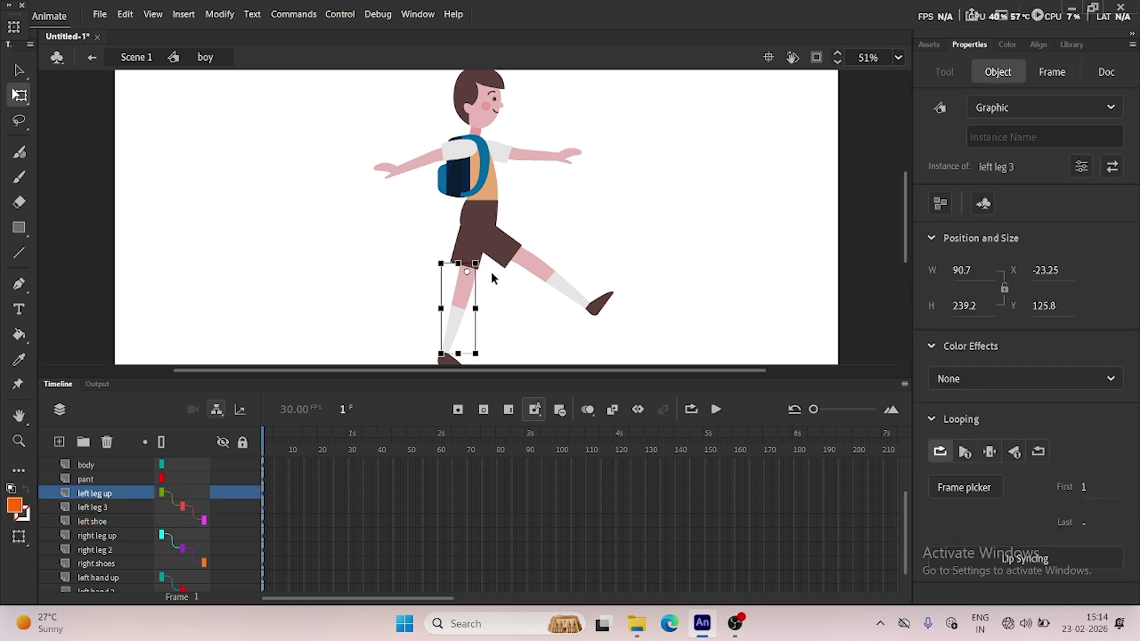
{"action": "left_click", "coordinate": [473, 244]}
{"action": "left_click", "coordinate": [469, 267]}
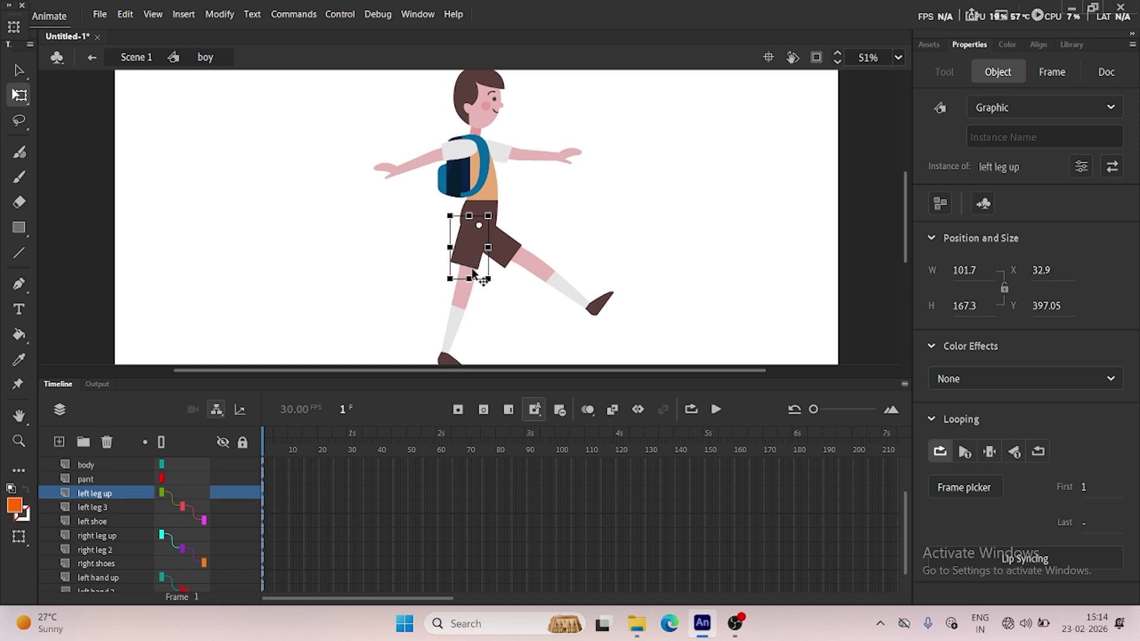
{"action": "left_click_drag", "start_coordinate": [496, 283], "coordinate": [470, 290]}
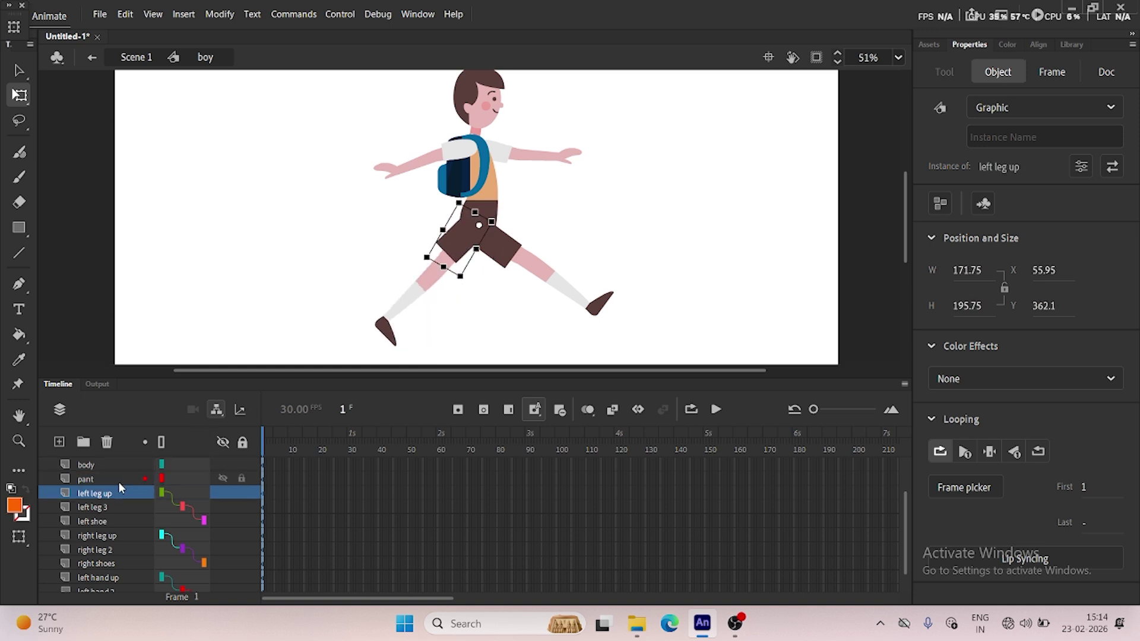
Parent the pant and face layers to the body layer.
{"action": "scroll", "coordinate": [117, 483], "scroll_direction": "up", "scroll_amount": 2}
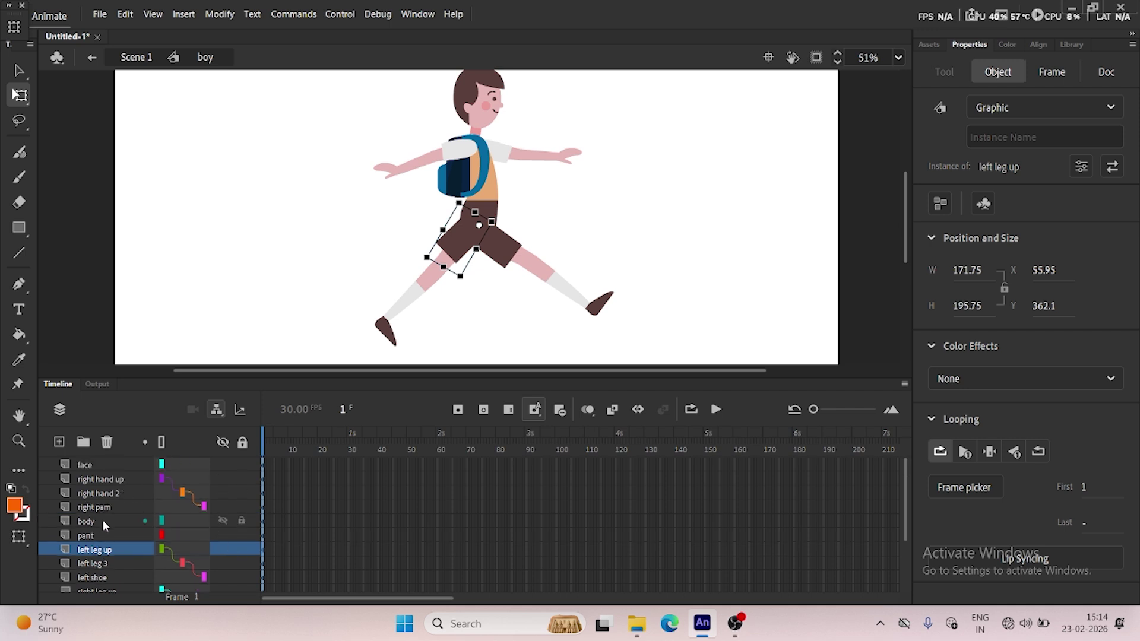
{"action": "left_click", "coordinate": [172, 535]}
{"action": "left_click_drag", "start_coordinate": [161, 465], "coordinate": [164, 521]}
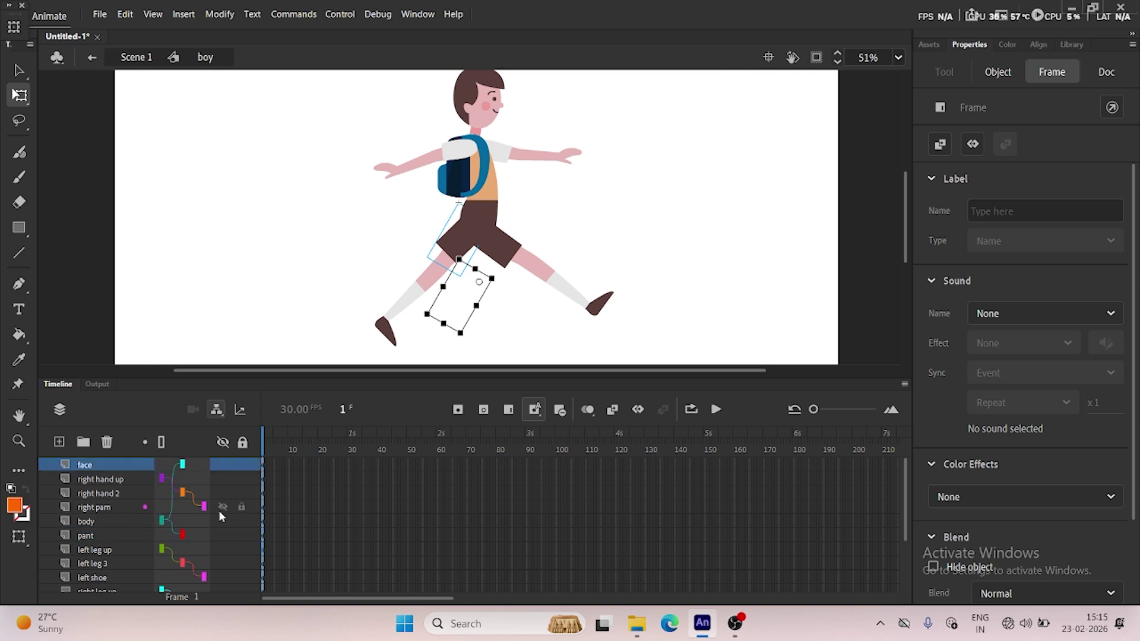
Parent the left hand up and right hand up layers to body, and the right leg up and left leg up layers to pant.
{"action": "scroll", "coordinate": [219, 517], "scroll_direction": "down", "scroll_amount": 3}
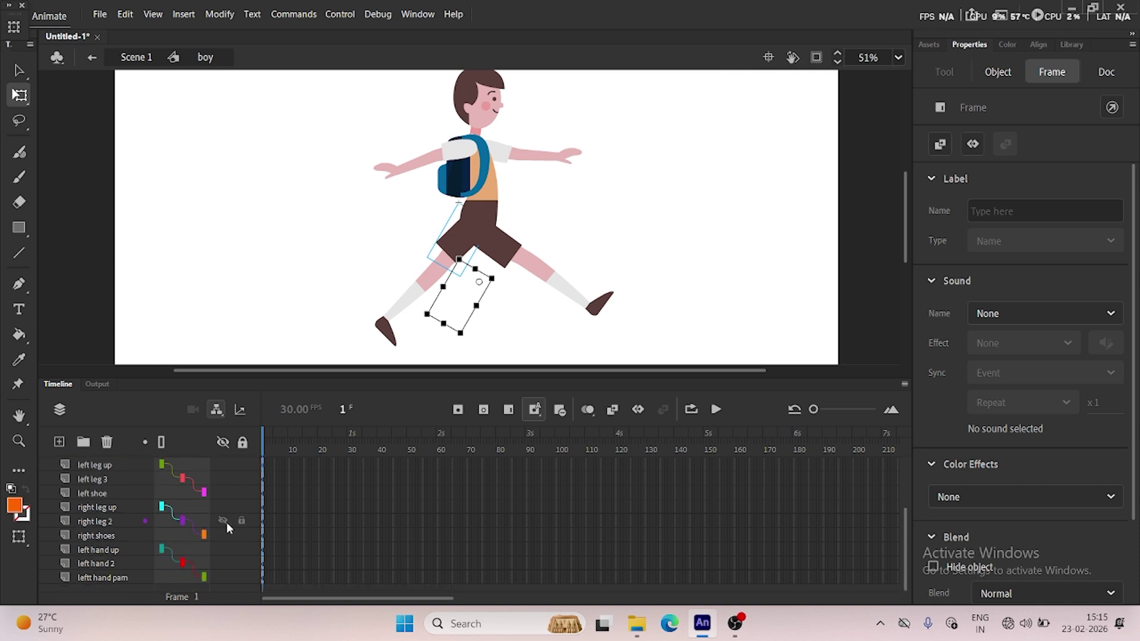
{"action": "left_click", "coordinate": [108, 549]}
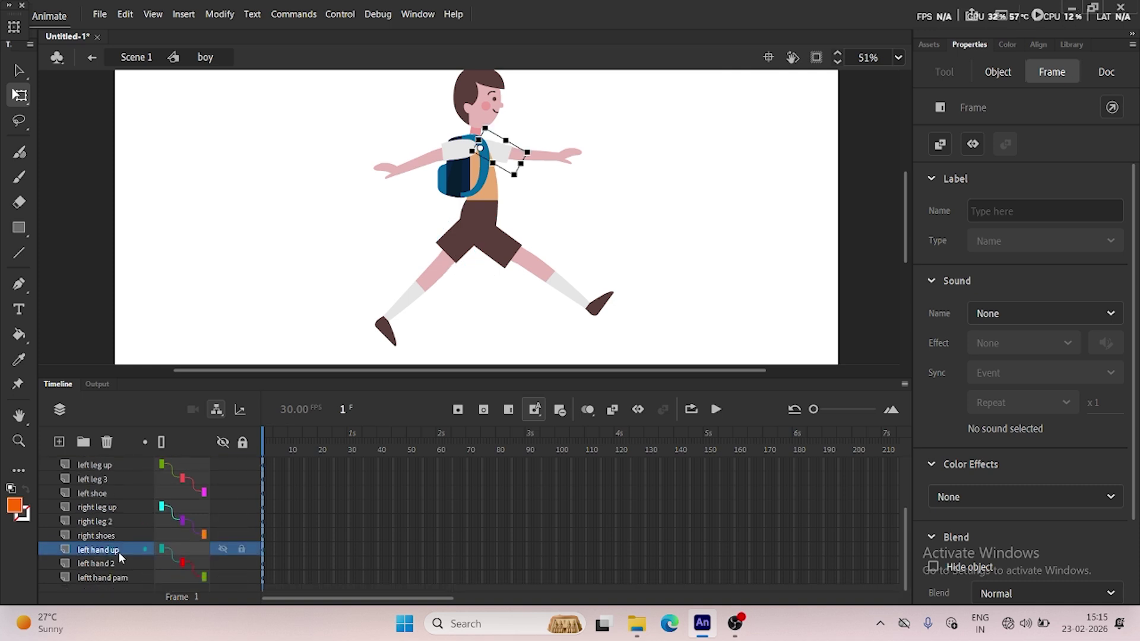
{"action": "scroll", "coordinate": [144, 546], "scroll_direction": "up", "scroll_amount": 1}
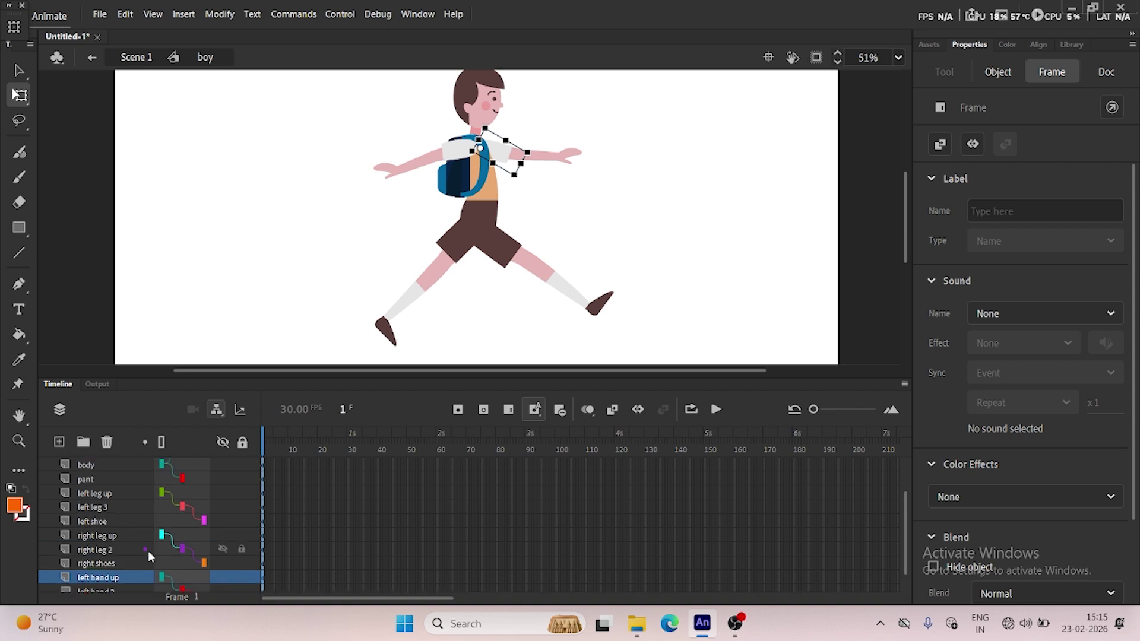
{"action": "left_click_drag", "start_coordinate": [163, 578], "coordinate": [163, 460]}
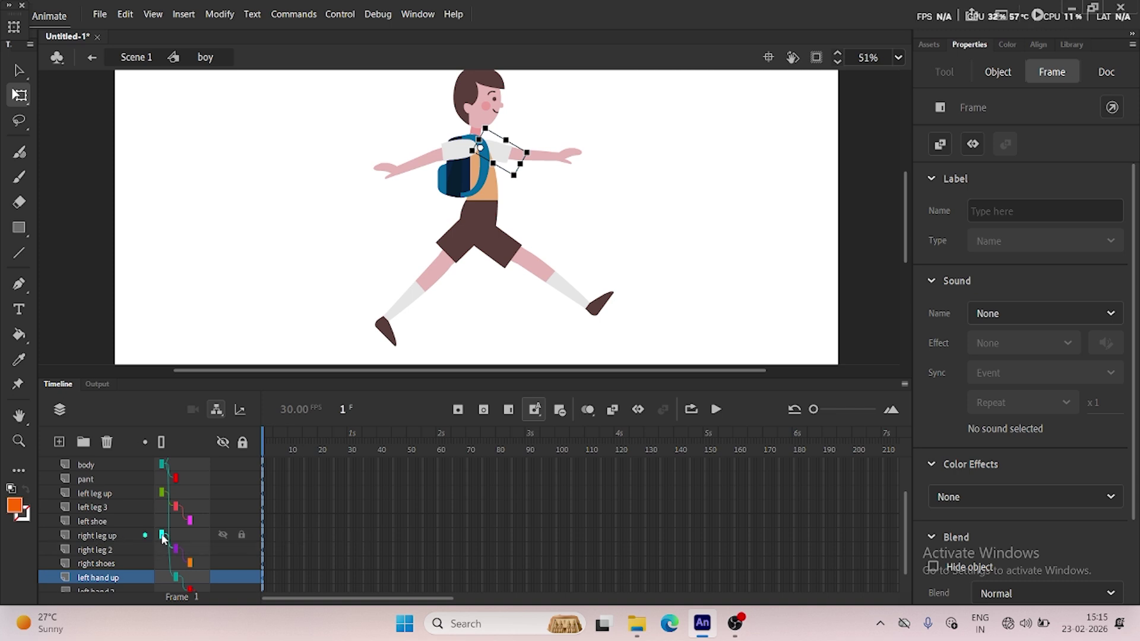
{"action": "left_click_drag", "start_coordinate": [161, 534], "coordinate": [163, 493]}
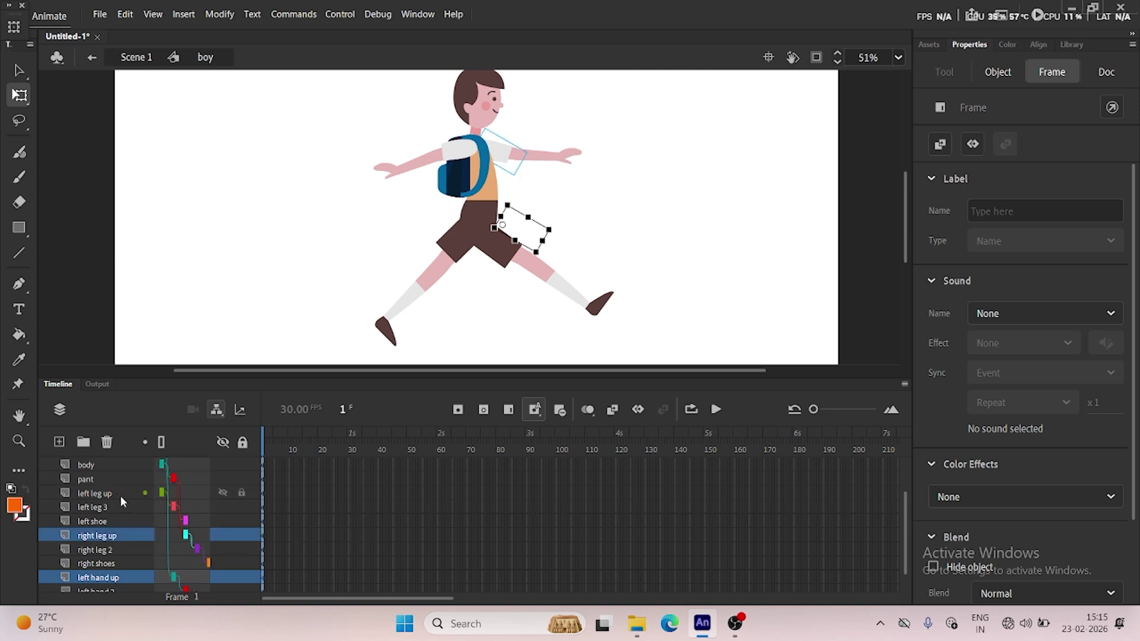
{"action": "left_click", "coordinate": [178, 493]}
{"action": "scroll", "coordinate": [181, 509], "scroll_direction": "up", "scroll_amount": 2}
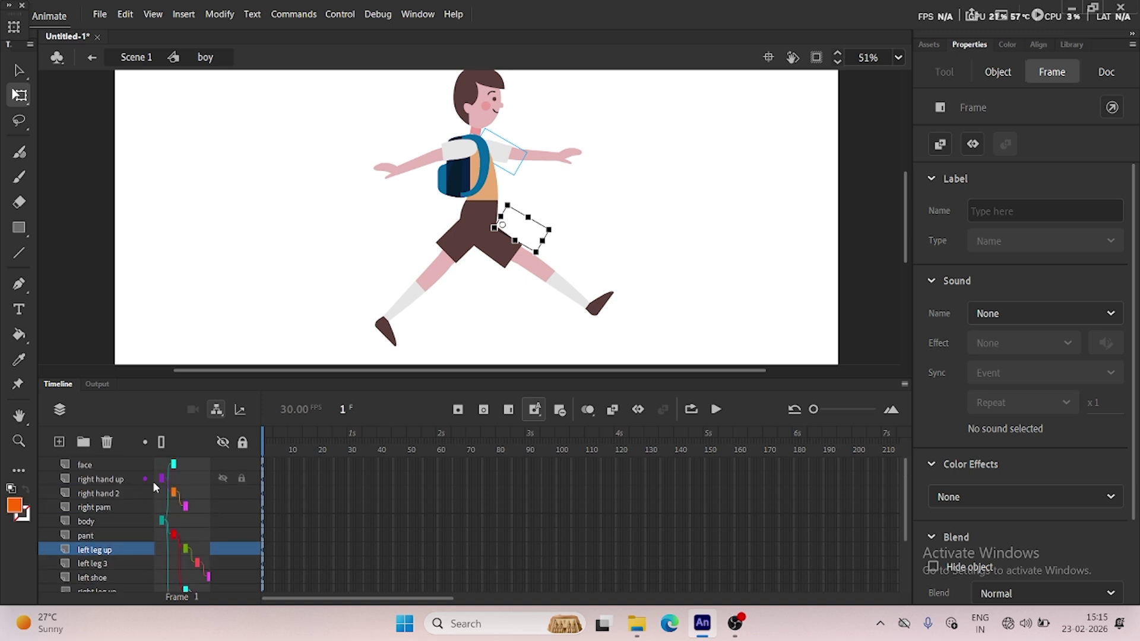
{"action": "left_click_drag", "start_coordinate": [163, 480], "coordinate": [162, 521]}
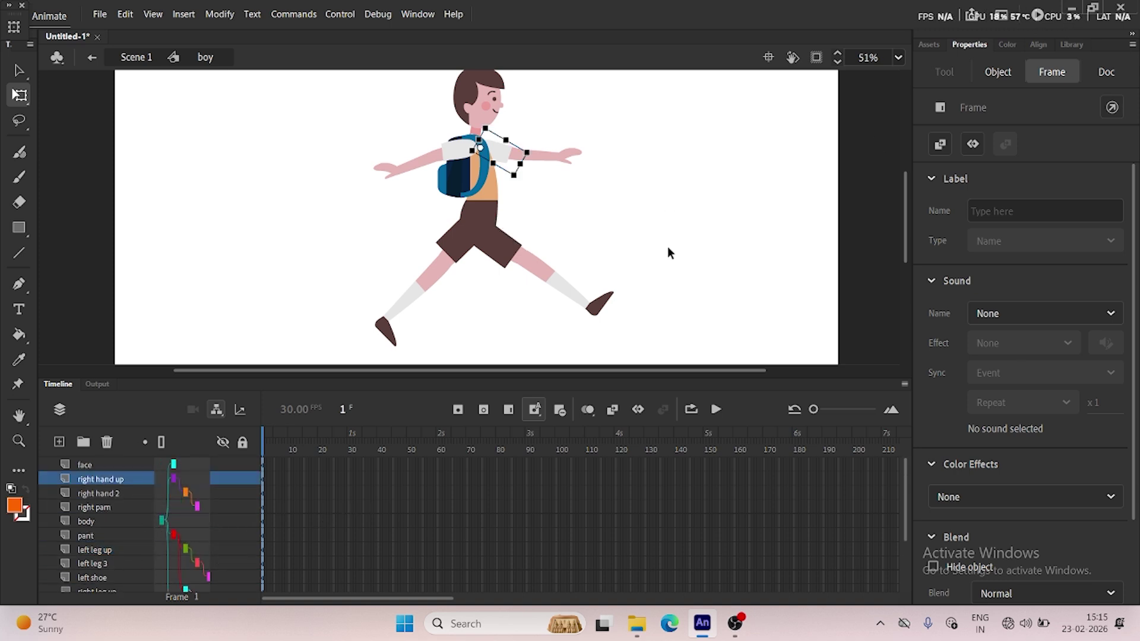
Move the whole linked character toward the stage's left side by its body symbol.
{"action": "key", "text": "ctrl+minus"}
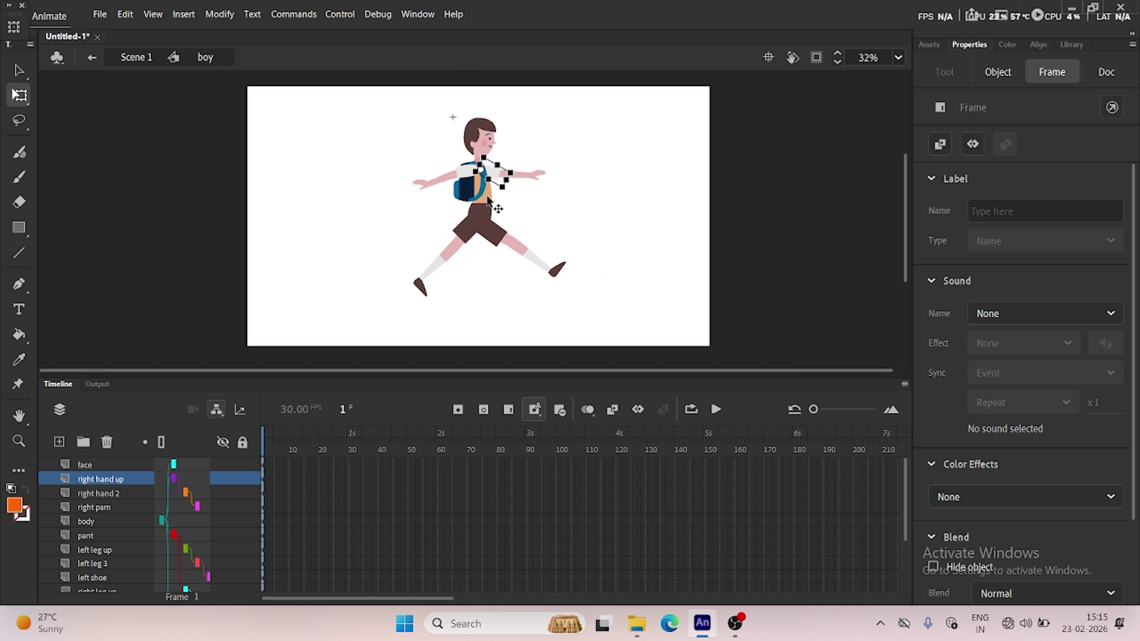
{"action": "left_click", "coordinate": [552, 209]}
{"action": "left_click_drag", "start_coordinate": [552, 210], "coordinate": [380, 213]}
{"action": "left_click", "coordinate": [573, 161]}
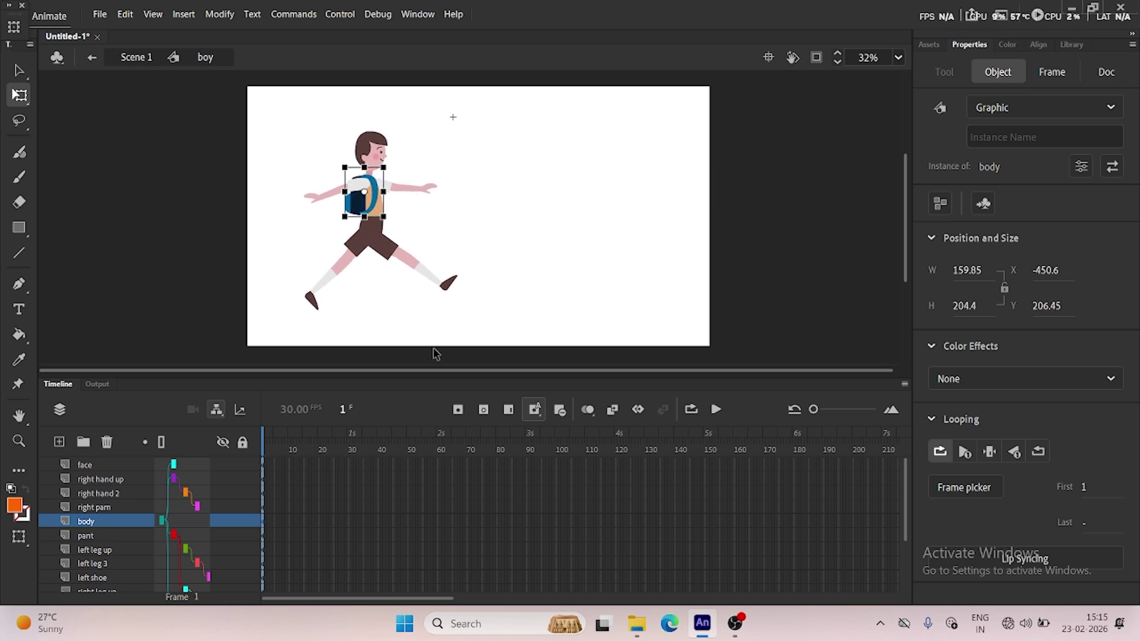
Rotate the right leg up and left leg up symbols inward at the hips to narrow the character's stride.
{"action": "scroll", "coordinate": [400, 226], "scroll_direction": "down", "scroll_amount": 2}
{"action": "scroll", "coordinate": [387, 243], "scroll_direction": "up", "scroll_amount": 2}
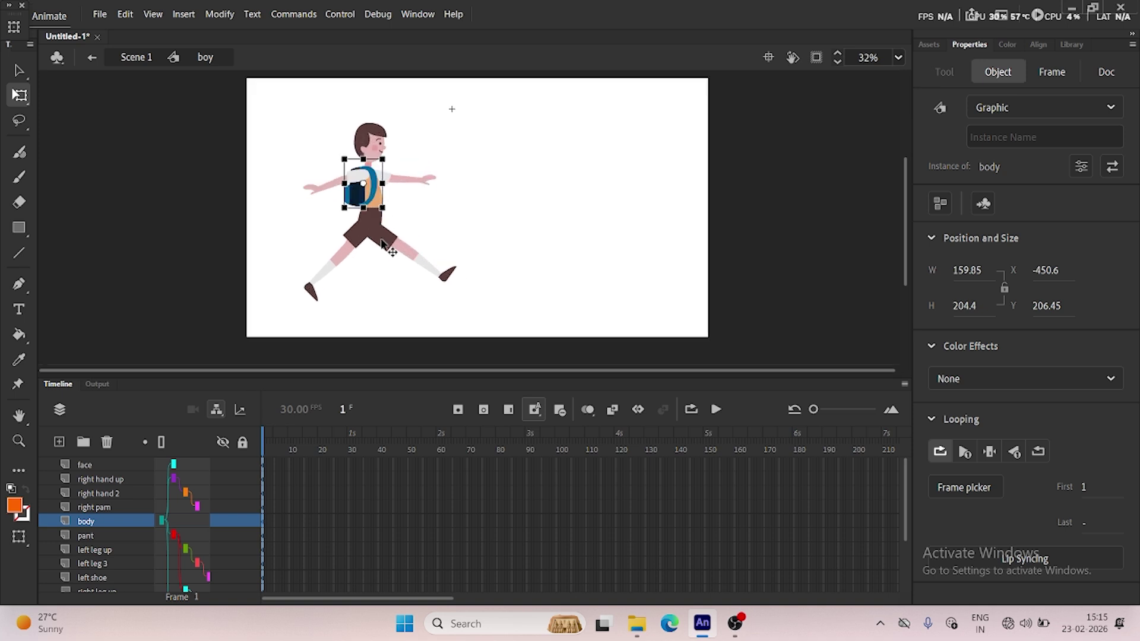
{"action": "left_click", "coordinate": [397, 249]}
{"action": "left_click_drag", "start_coordinate": [415, 254], "coordinate": [370, 292]}
{"action": "scroll", "coordinate": [362, 244], "scroll_direction": "up", "scroll_amount": 2}
{"action": "left_click", "coordinate": [344, 242]}
{"action": "scroll", "coordinate": [386, 271], "scroll_direction": "down", "scroll_amount": 2}
{"action": "scroll", "coordinate": [386, 272], "scroll_direction": "up", "scroll_amount": 4}
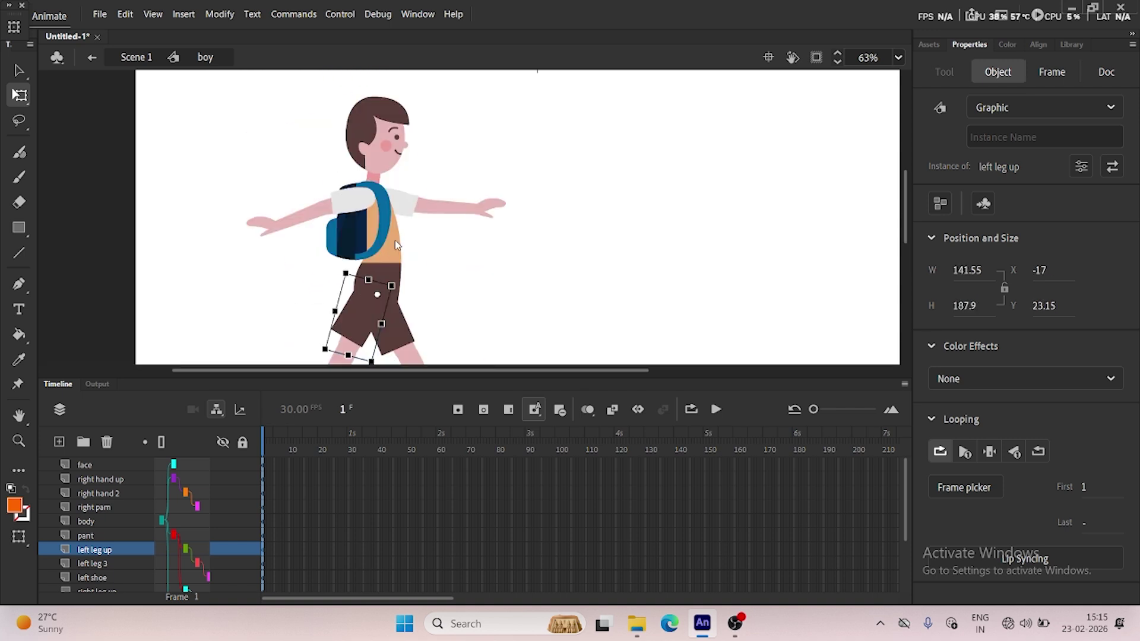
Lower both arms by rotating their upper-arm and right forearm symbols, then bend the left forearm slightly upward.
{"action": "left_click", "coordinate": [424, 208]}
{"action": "left_click_drag", "start_coordinate": [450, 221], "coordinate": [442, 236]}
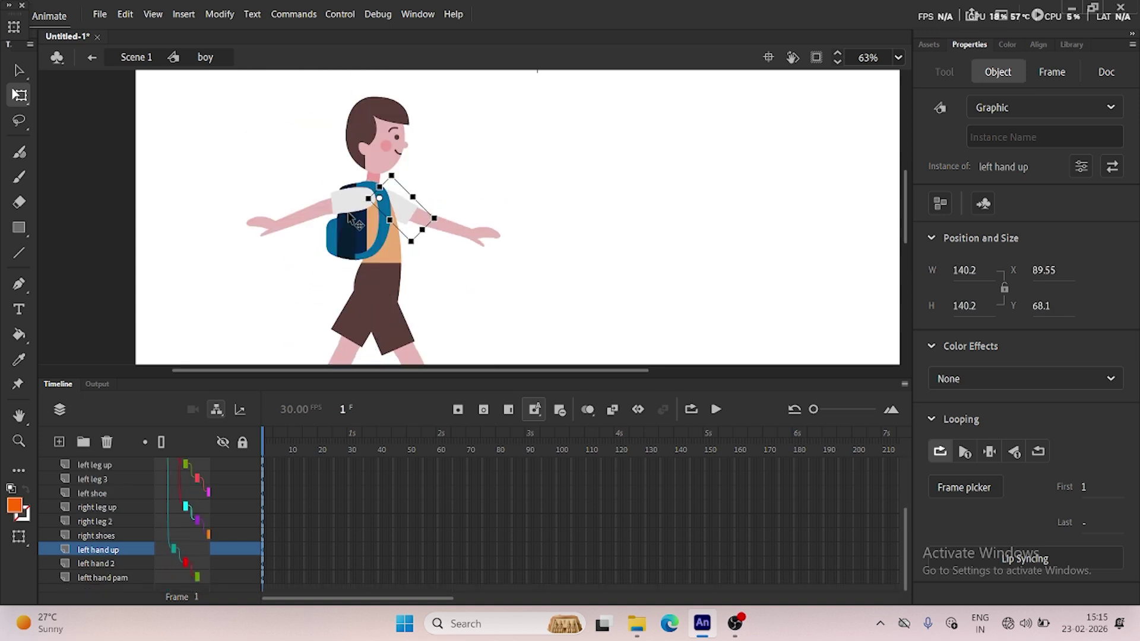
{"action": "left_click", "coordinate": [335, 205]}
{"action": "left_click_drag", "start_coordinate": [304, 242], "coordinate": [300, 279]}
{"action": "left_click", "coordinate": [298, 246]}
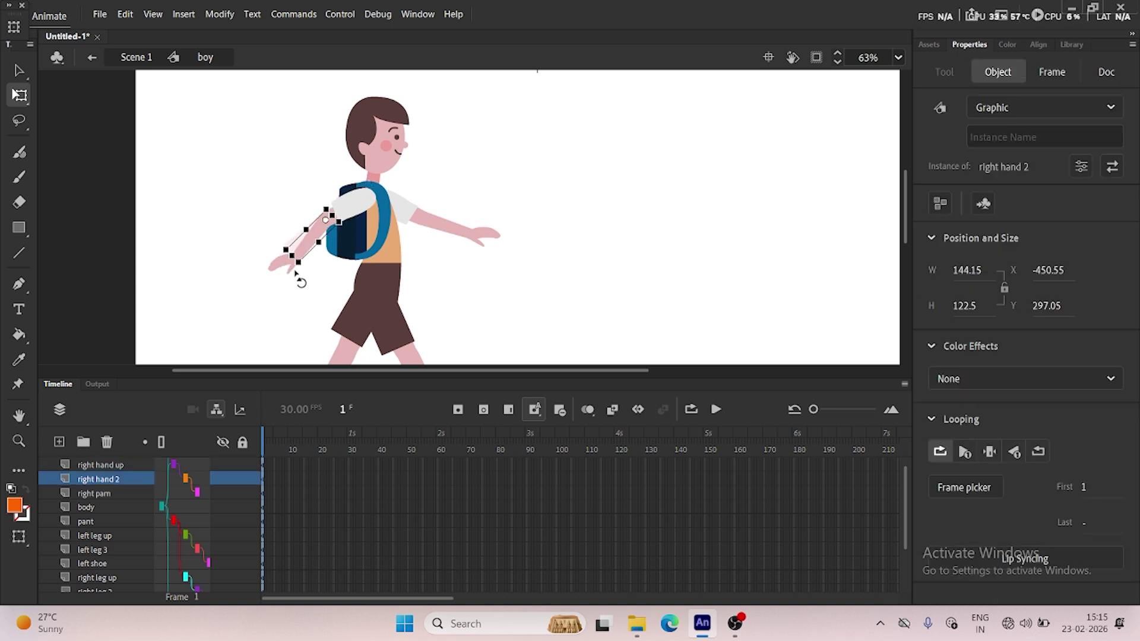
{"action": "left_click", "coordinate": [466, 229]}
{"action": "left_click_drag", "start_coordinate": [488, 234], "coordinate": [491, 223]}
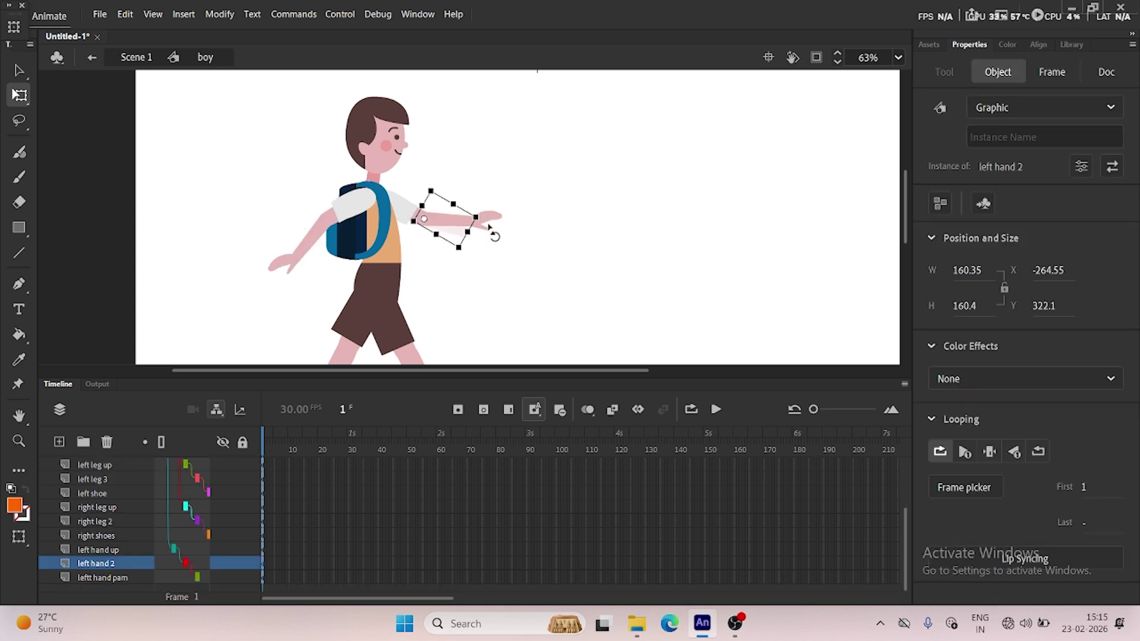
Tilt the face symbol slightly forward around its neck pivot.
{"action": "left_click", "coordinate": [398, 141]}
{"action": "left_click_drag", "start_coordinate": [415, 123], "coordinate": [458, 139]}
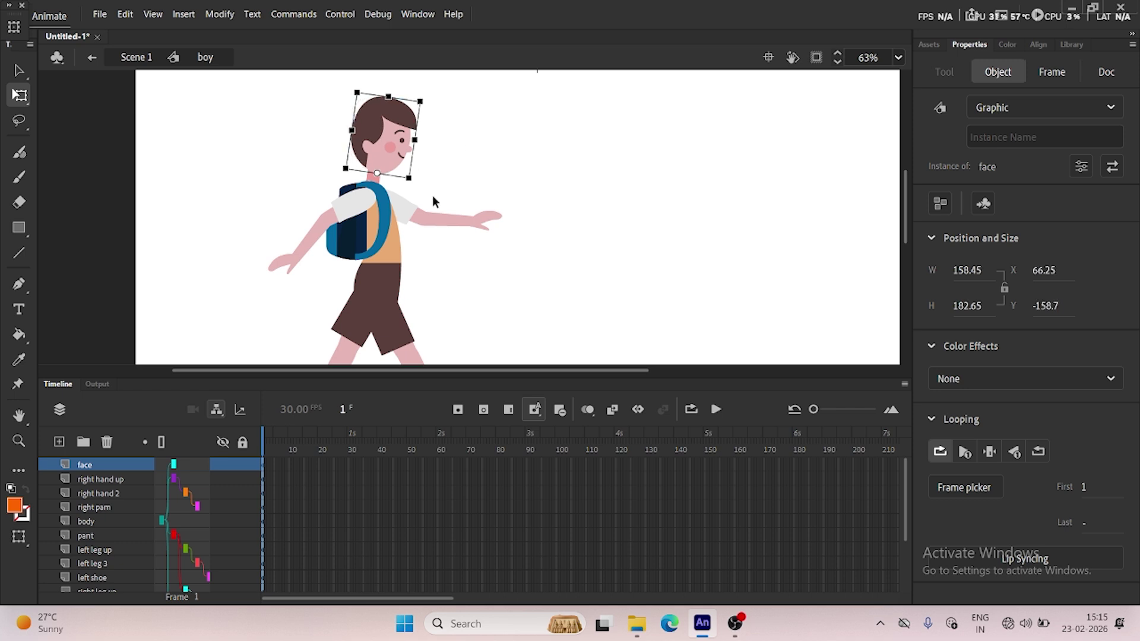
{"action": "scroll", "coordinate": [436, 194], "scroll_direction": "down", "scroll_amount": 3}
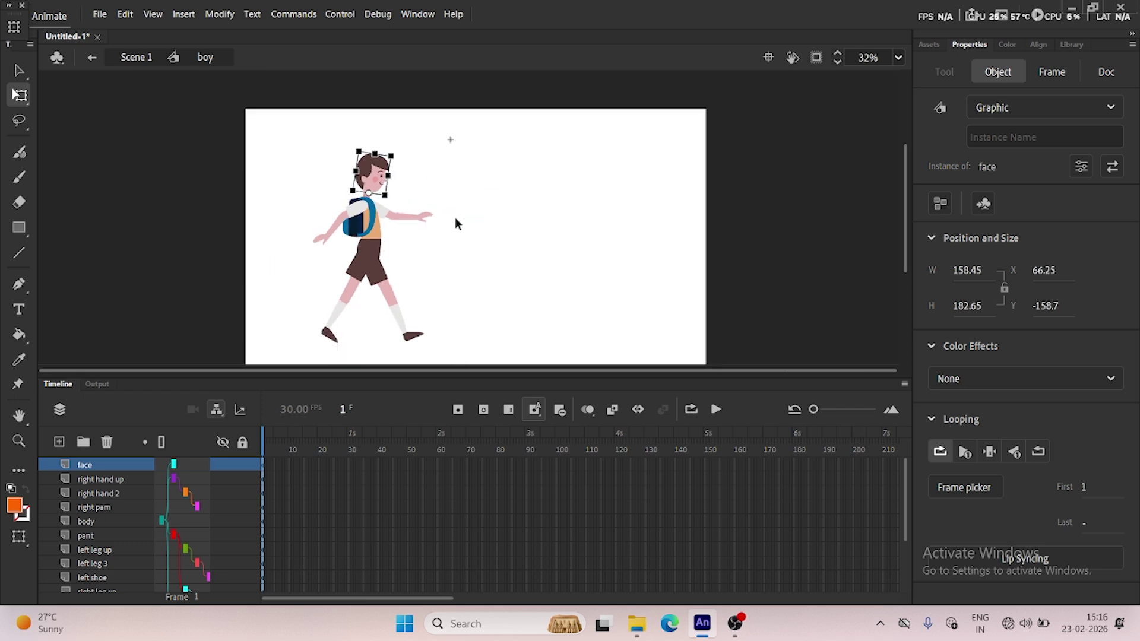
Extend all of the character's layers to frame 30.
{"action": "left_click_drag", "start_coordinate": [818, 410], "coordinate": [837, 415]}
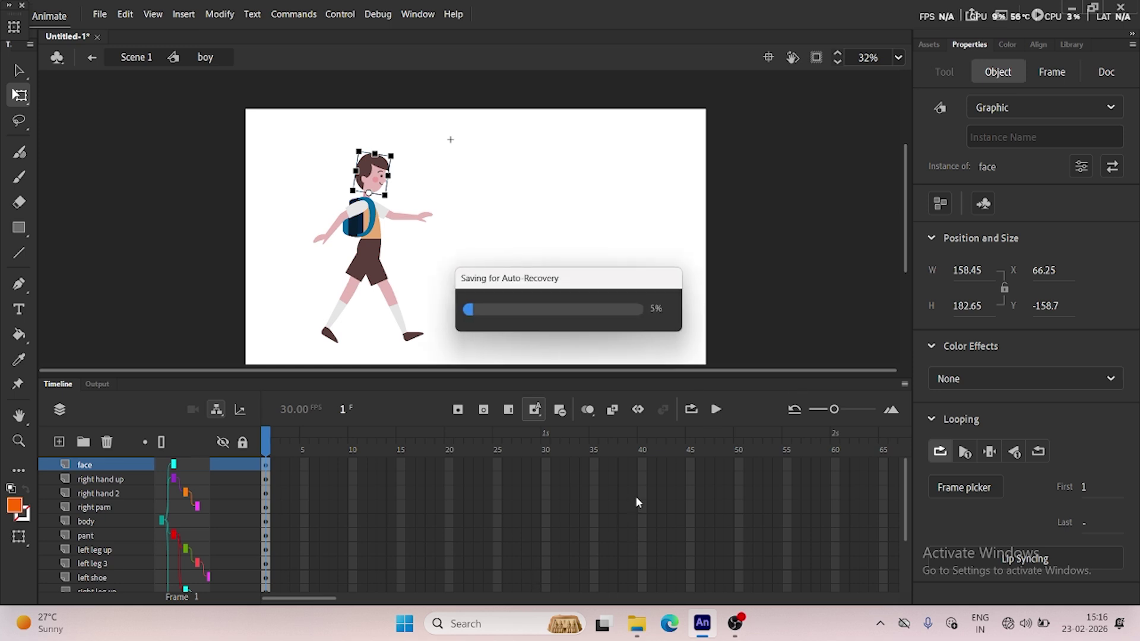
{"action": "left_click", "coordinate": [543, 432]}
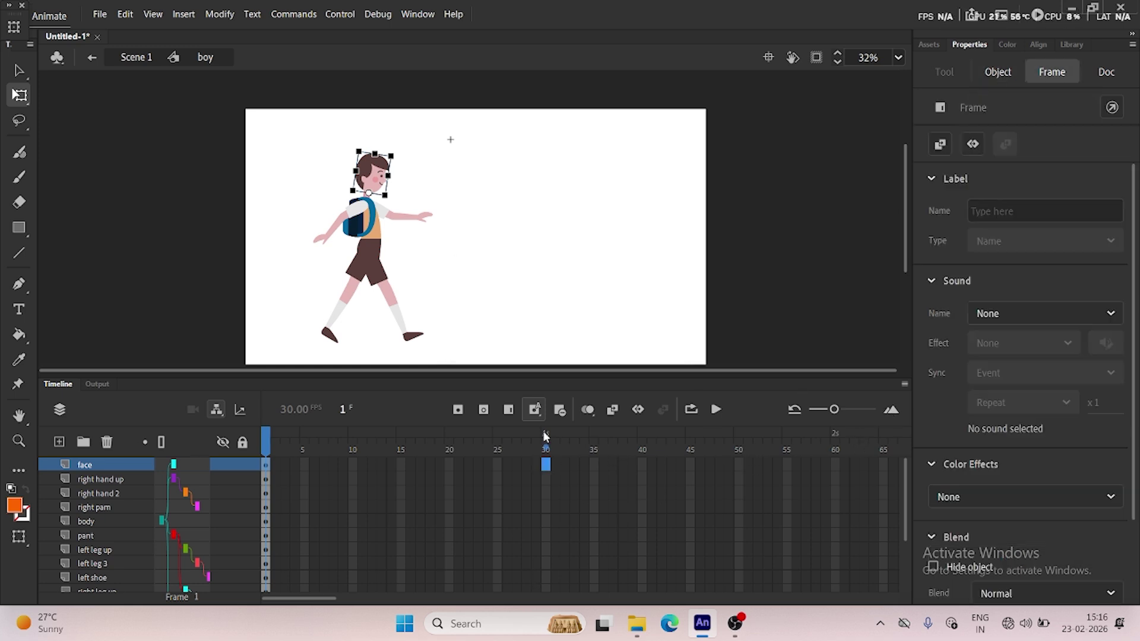
{"action": "left_click", "coordinate": [554, 465]}
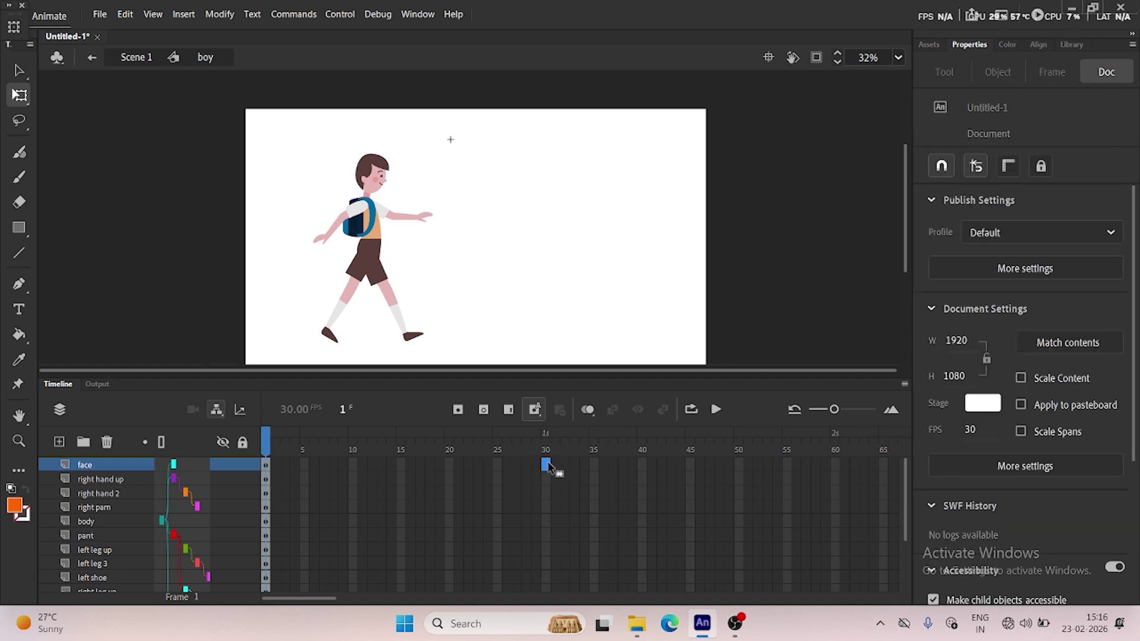
{"action": "left_click", "coordinate": [546, 464]}
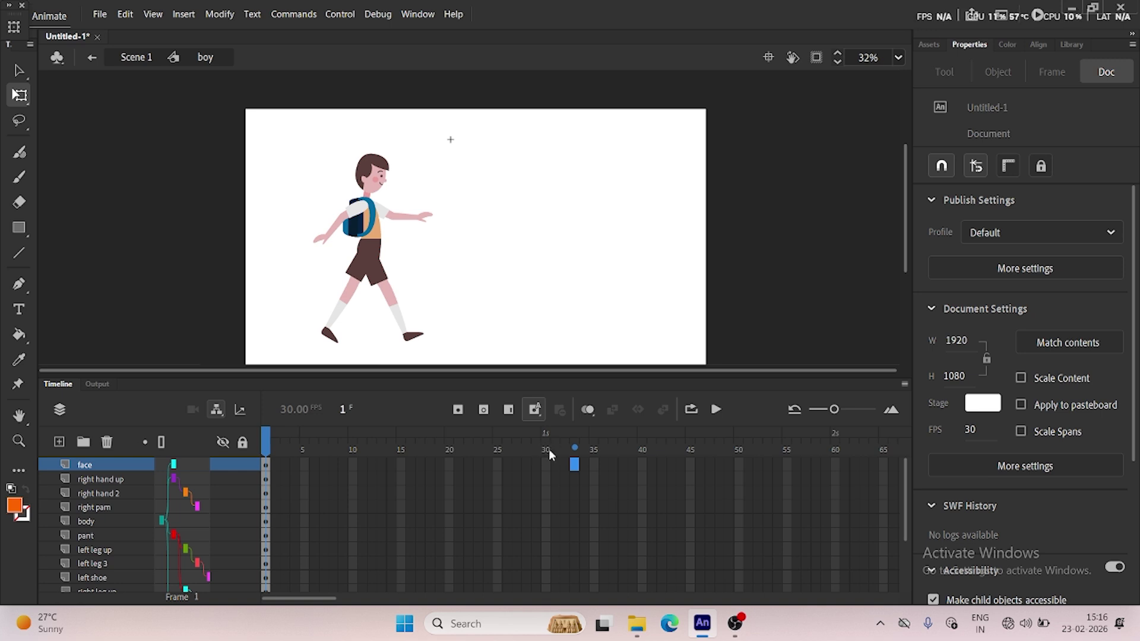
{"action": "left_click", "coordinate": [545, 450]}
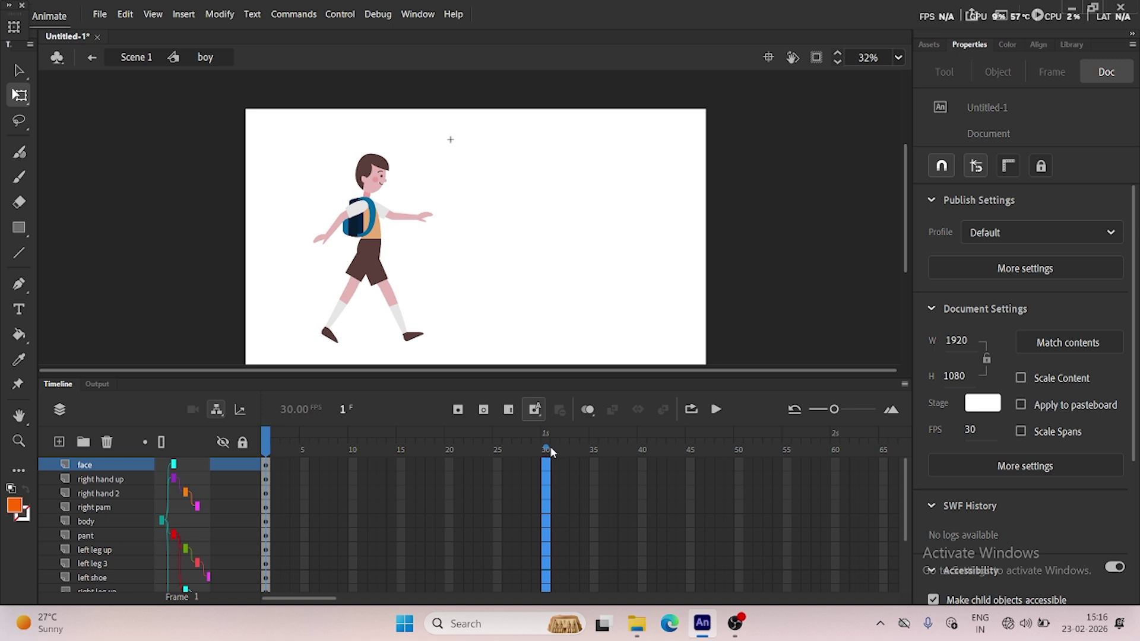
{"action": "key", "text": "F5"}
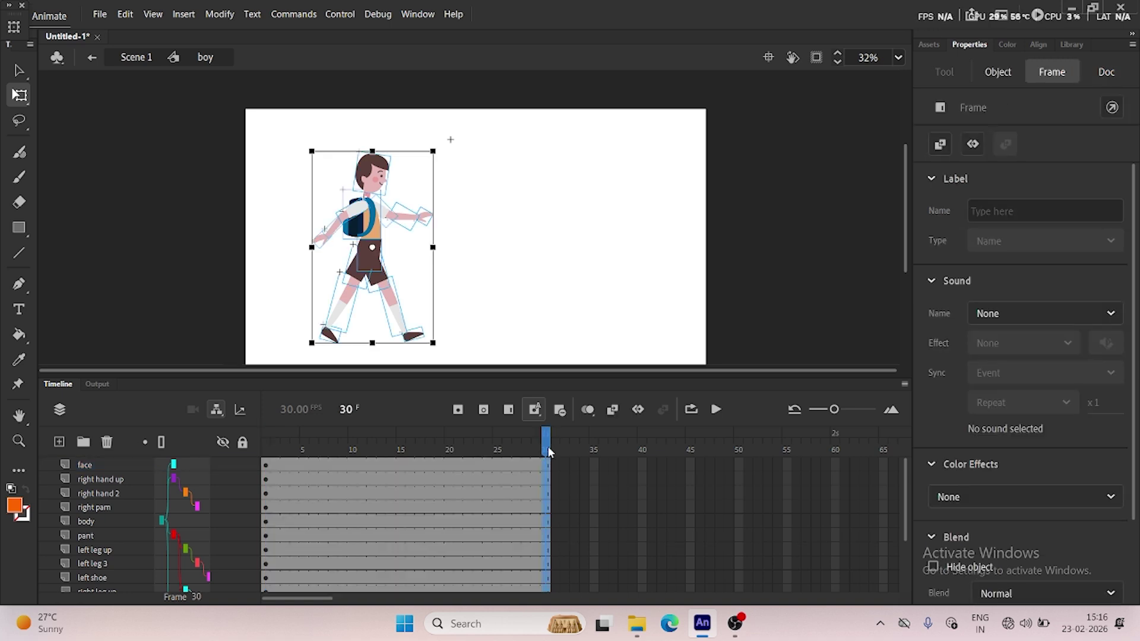
Insert keyframes on all layers at frame 10.
{"action": "left_click_drag", "start_coordinate": [547, 449], "coordinate": [517, 449]}
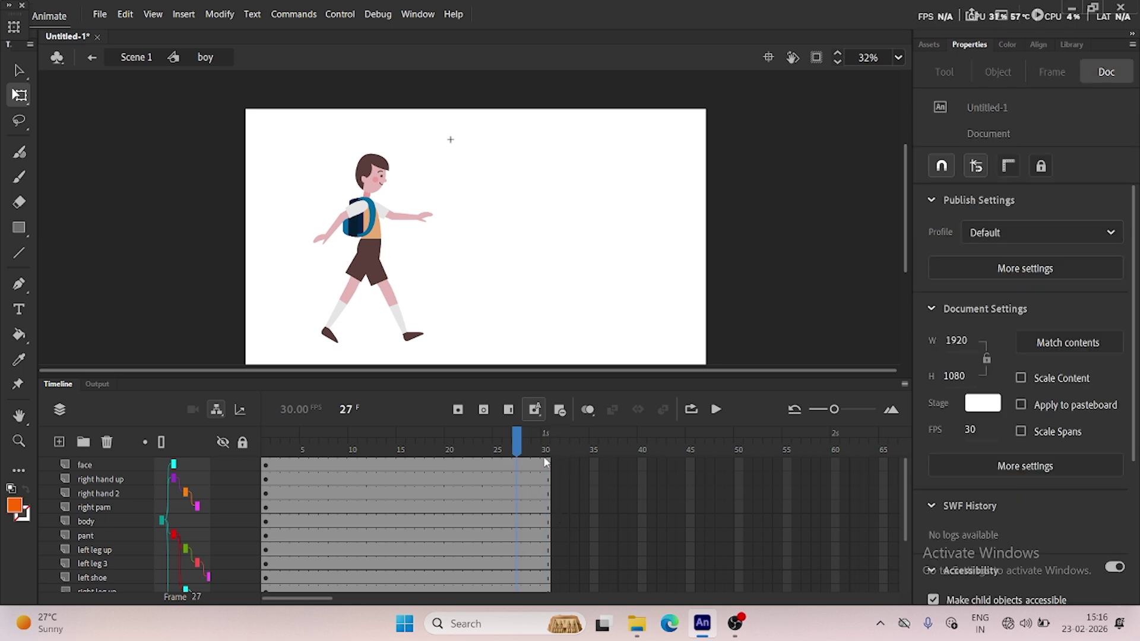
{"action": "left_click_drag", "start_coordinate": [526, 452], "coordinate": [351, 462]}
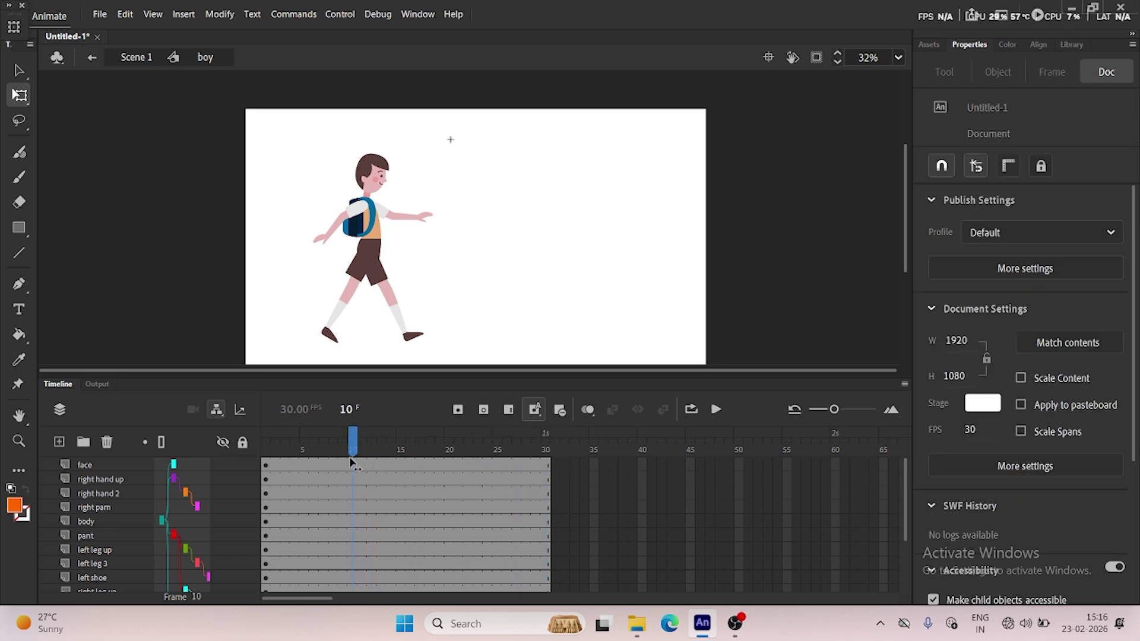
{"action": "left_click", "coordinate": [355, 456]}
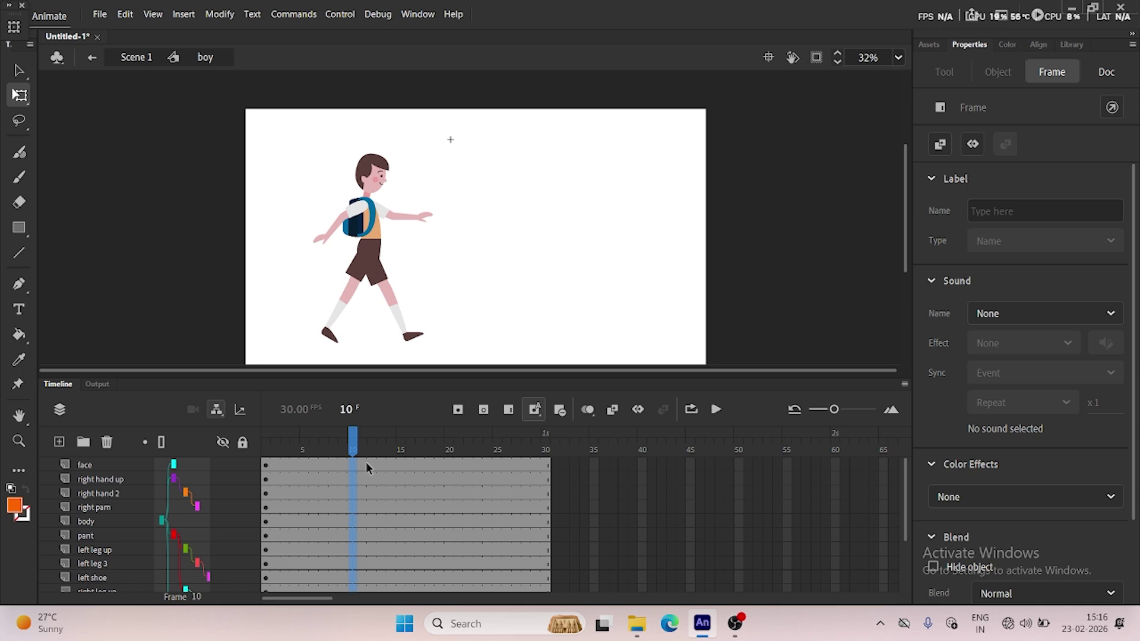
{"action": "key", "text": "F6"}
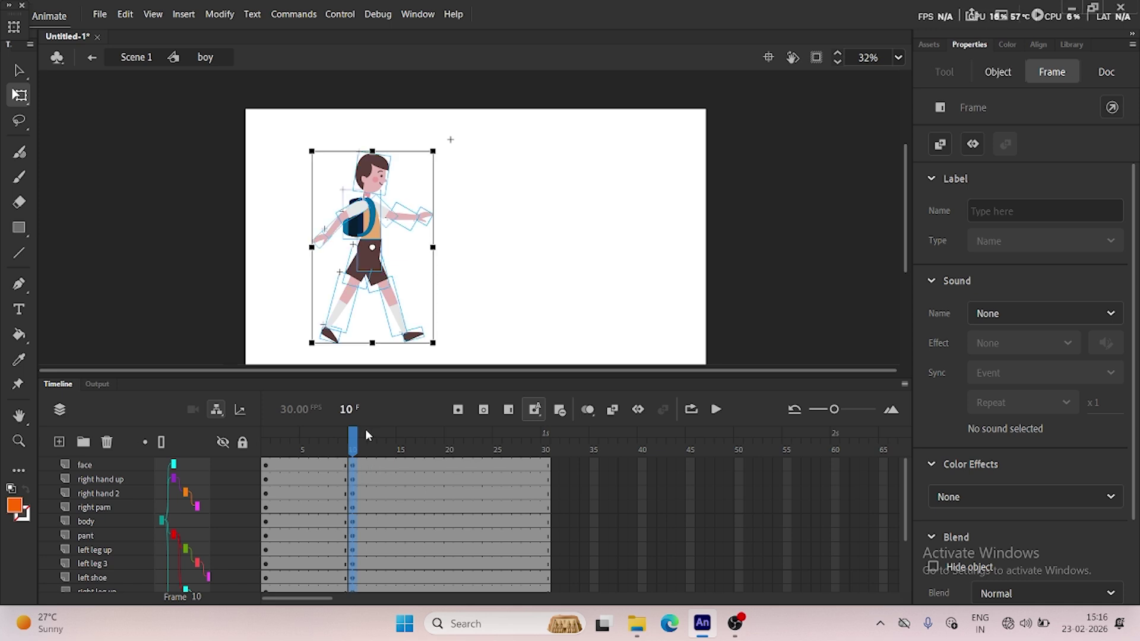
{"action": "left_click_drag", "start_coordinate": [350, 454], "coordinate": [355, 484]}
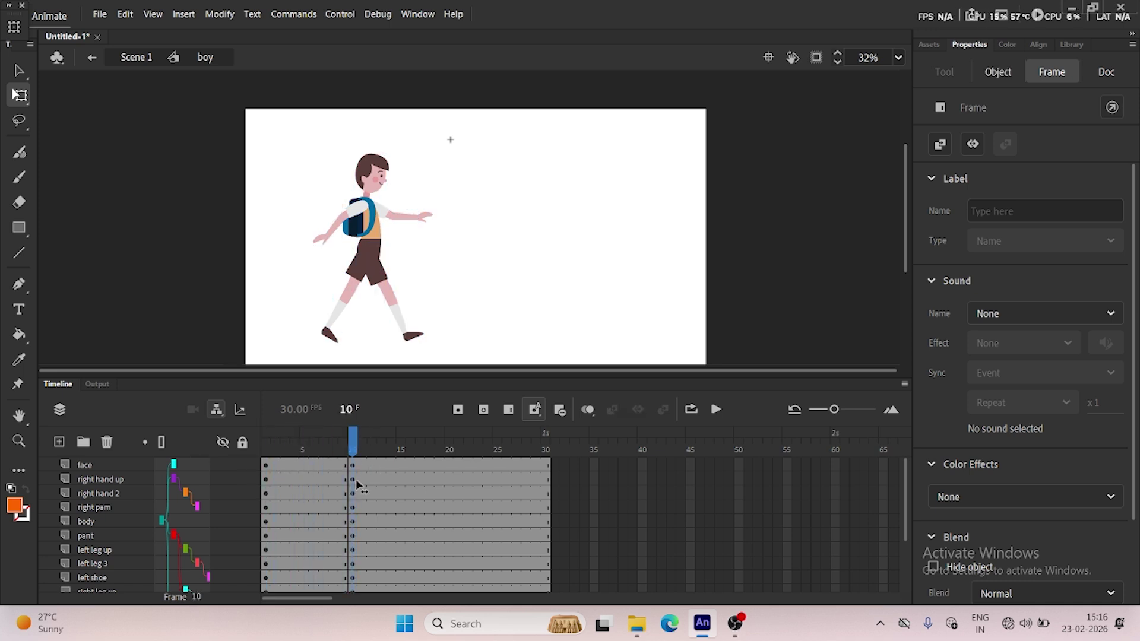
{"action": "left_click", "coordinate": [351, 456]}
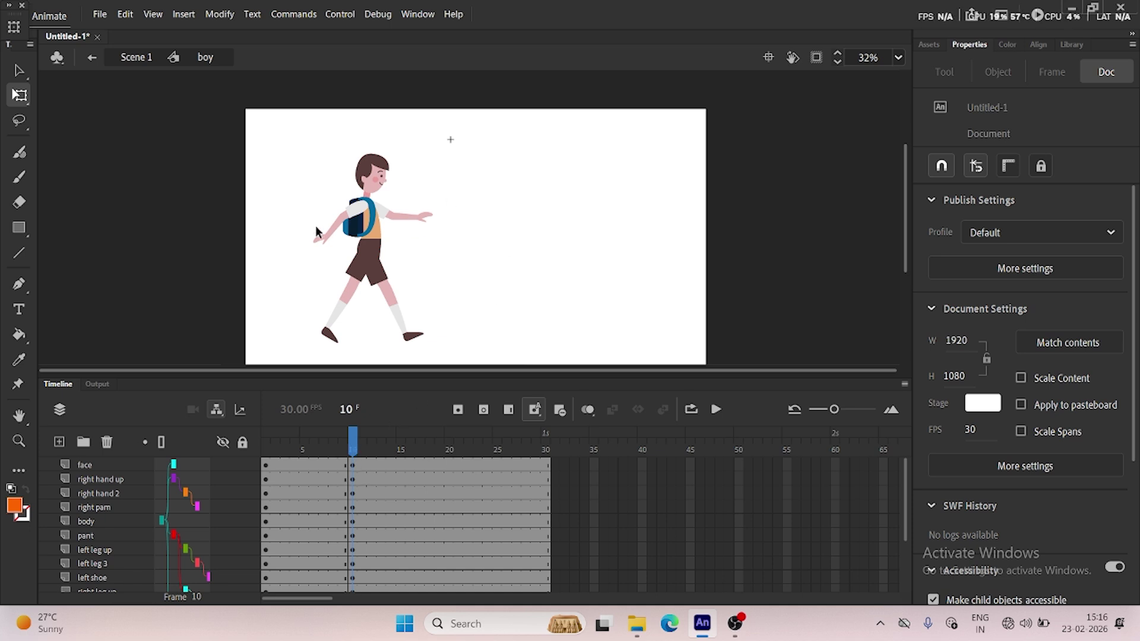
At frame 10, swing the right hand up symbol forward from the shoulder so the whole arm reaches ahead of the body.
{"action": "left_click", "coordinate": [355, 215]}
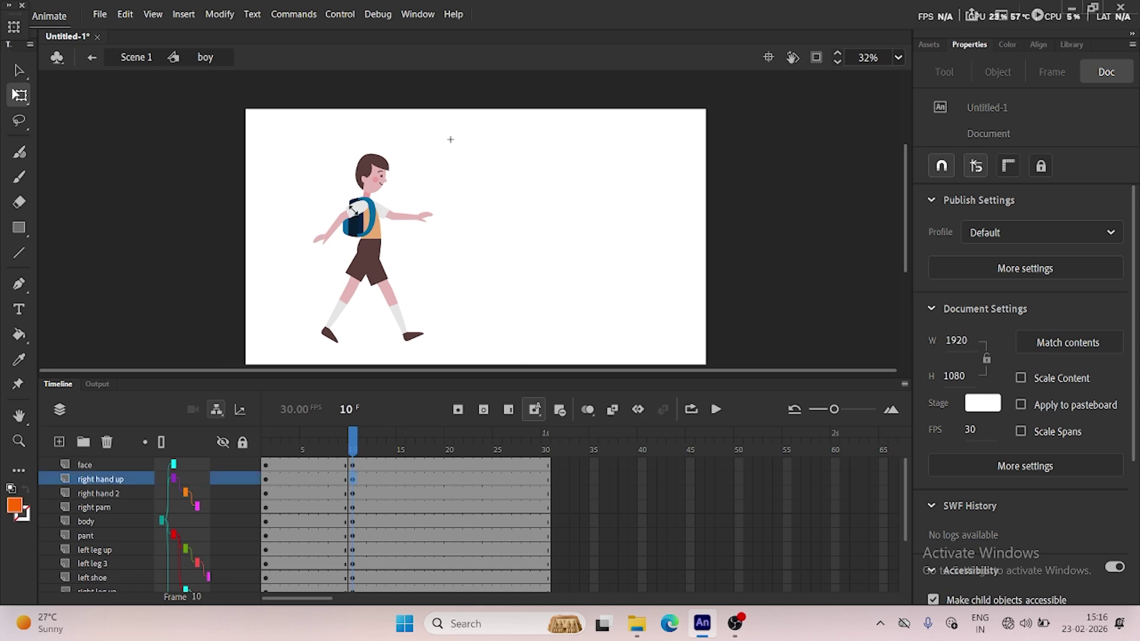
{"action": "scroll", "coordinate": [355, 216], "scroll_direction": "up", "scroll_amount": 4}
{"action": "left_click_drag", "start_coordinate": [319, 248], "coordinate": [487, 271]}
Swing the left hand up symbol back behind the backpack and rotate its forearm, left hand 2, downward.
{"action": "left_click", "coordinate": [417, 201]}
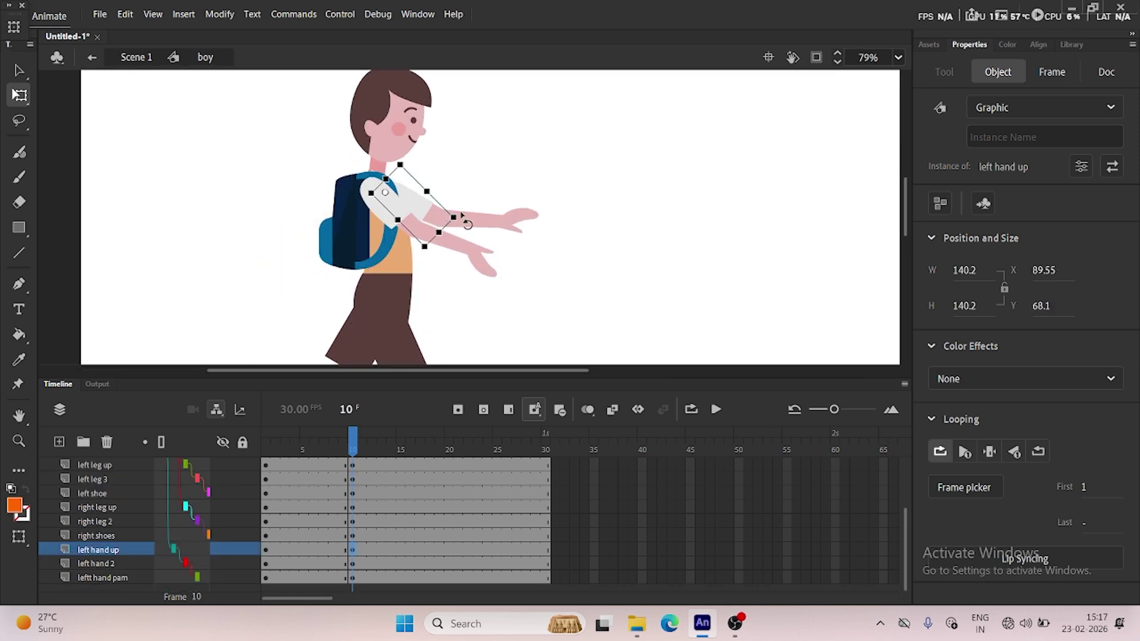
{"action": "left_click_drag", "start_coordinate": [466, 221], "coordinate": [194, 230]}
{"action": "left_click", "coordinate": [273, 229]}
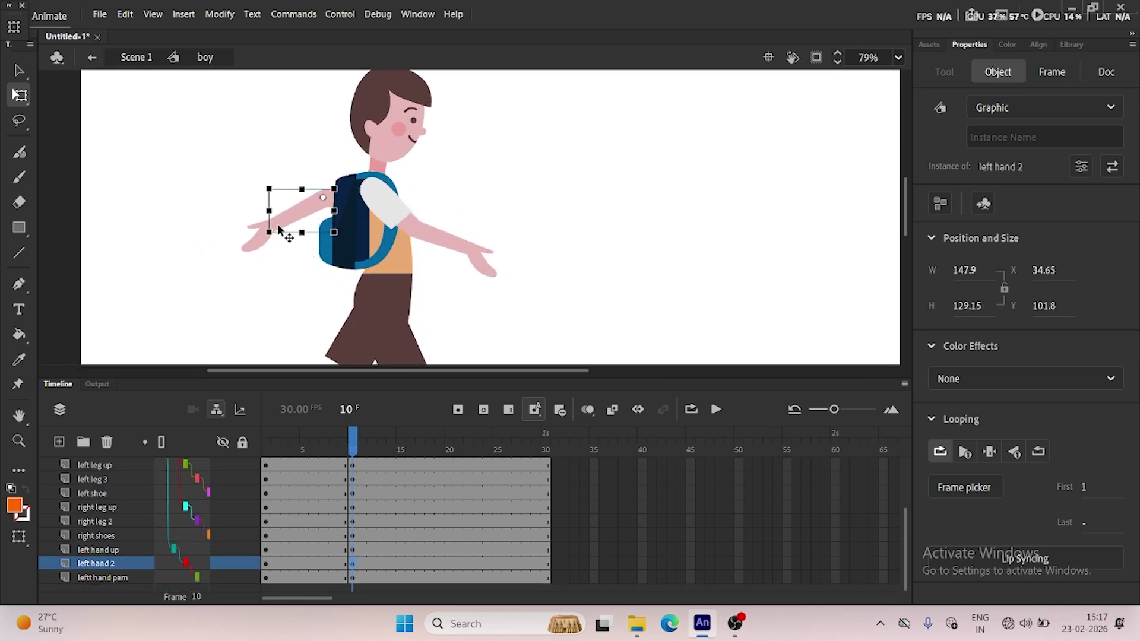
{"action": "left_click_drag", "start_coordinate": [346, 249], "coordinate": [354, 251]}
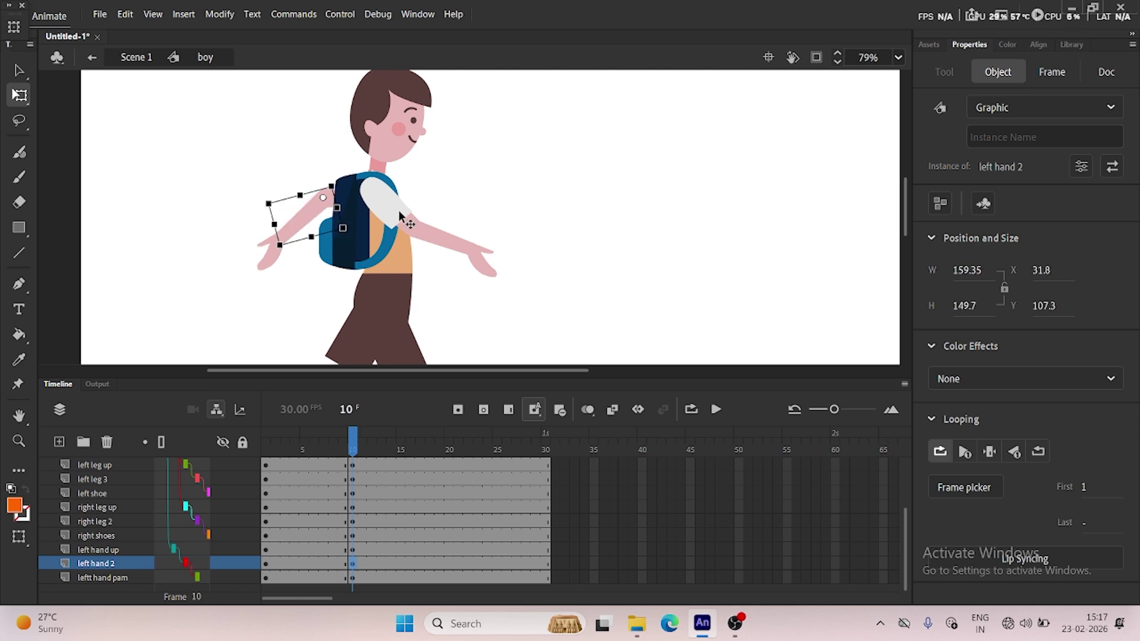
Raise the right hand up symbol slightly and bend the right hand 2 forearm up to near horizontal.
{"action": "left_click", "coordinate": [397, 206]}
{"action": "left_click_drag", "start_coordinate": [448, 233], "coordinate": [454, 229]}
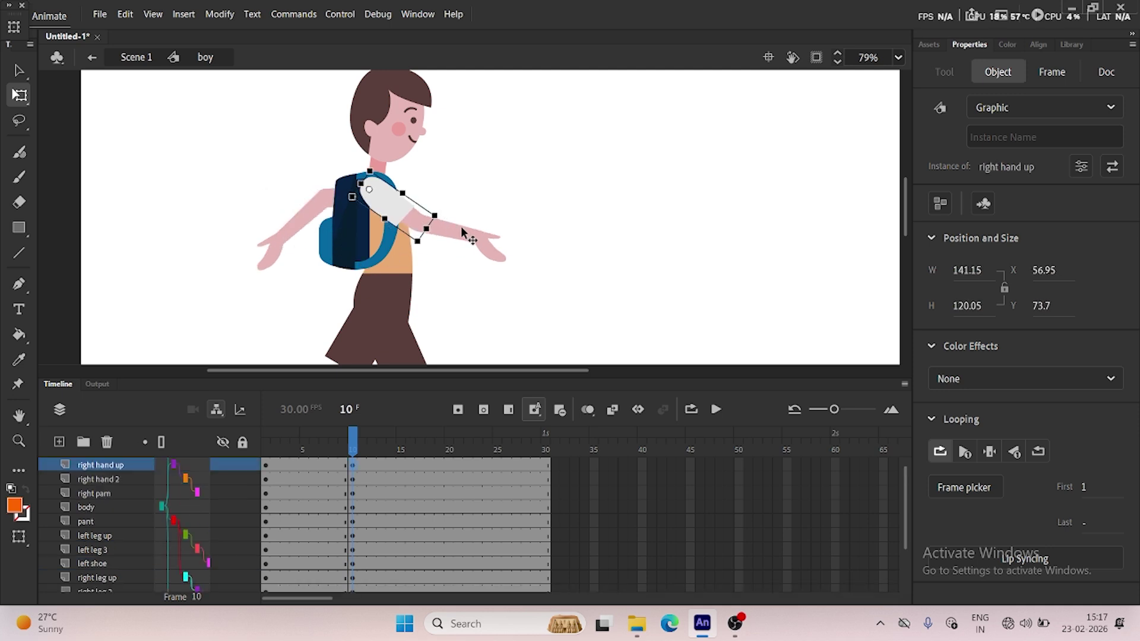
{"action": "left_click", "coordinate": [470, 237]}
{"action": "left_click_drag", "start_coordinate": [483, 266], "coordinate": [491, 256]}
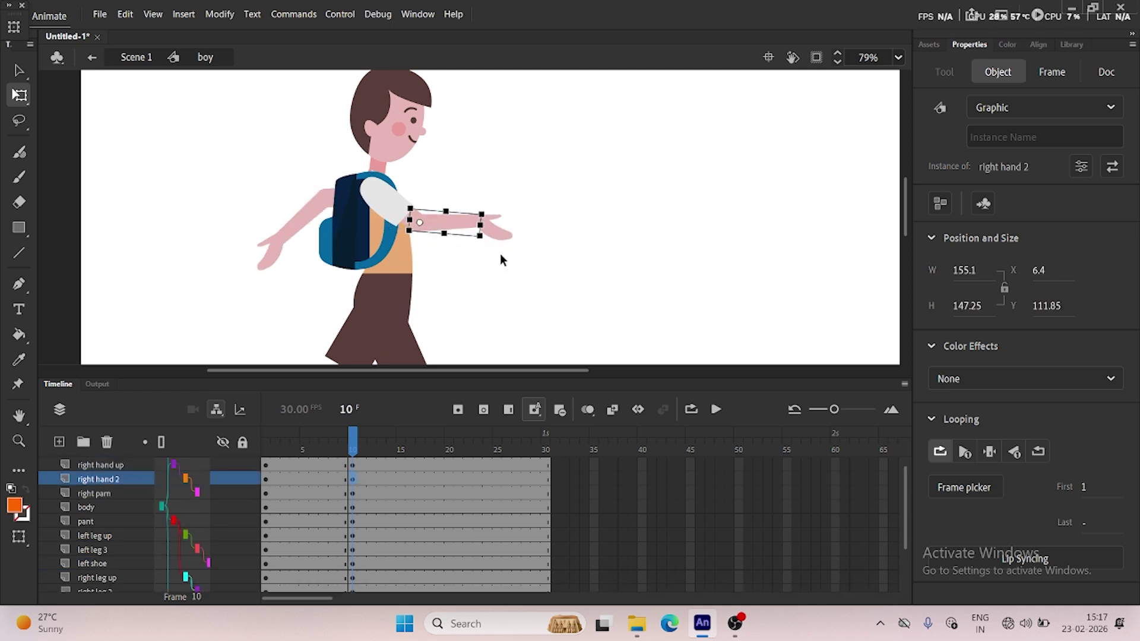
{"action": "left_click", "coordinate": [493, 252]}
{"action": "scroll", "coordinate": [481, 246], "scroll_direction": "down", "scroll_amount": 2}
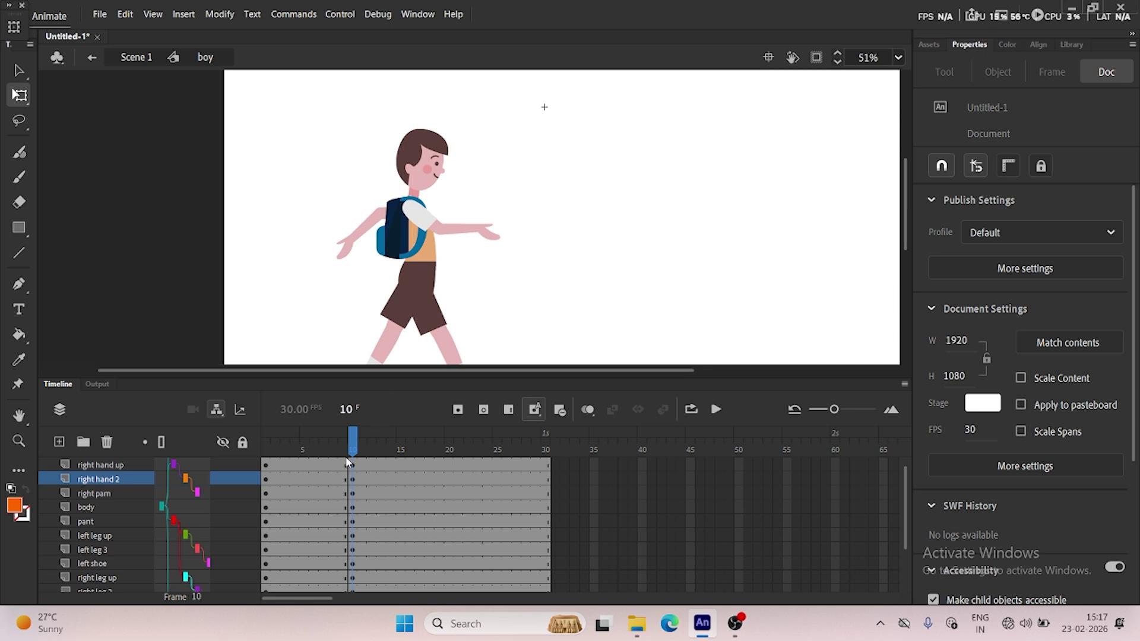
At frame 10, swing the left leg up symbol forward from the hip, ahead of the right leg.
{"action": "mouse_move", "coordinate": [349, 451]}
{"action": "left_mouse_down"}
{"action": "mouse_move", "coordinate": [304, 456]}
{"action": "mouse_move", "coordinate": [352, 457]}
{"action": "left_mouse_up"}
{"action": "scroll", "coordinate": [447, 287], "scroll_direction": "down", "scroll_amount": 3}
{"action": "left_click", "coordinate": [419, 209]}
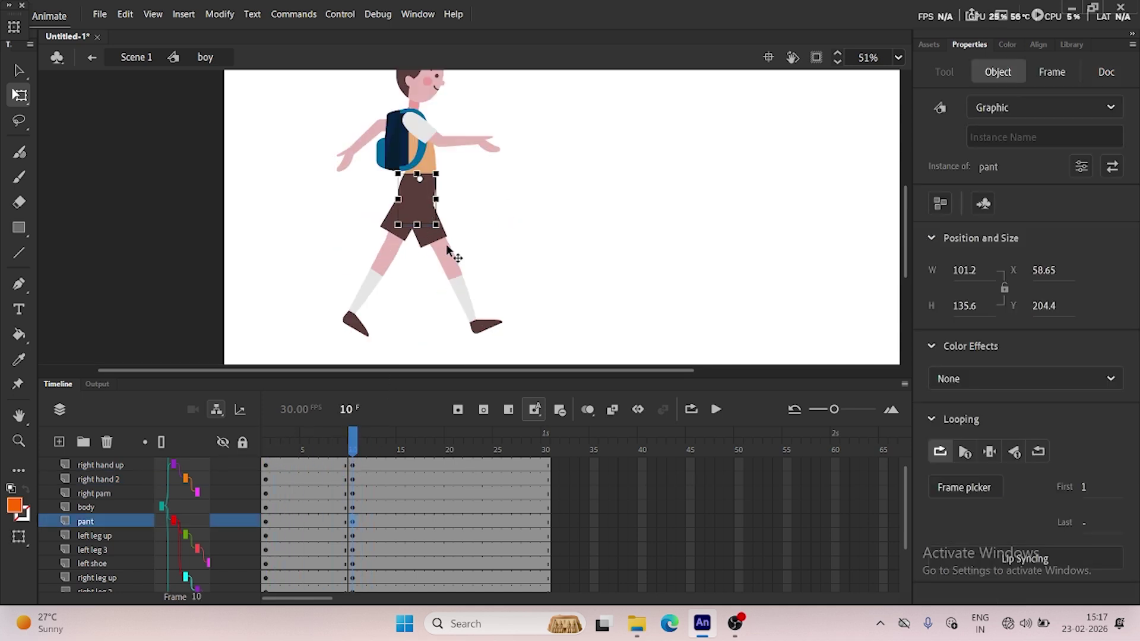
{"action": "left_click", "coordinate": [437, 237]}
{"action": "left_click", "coordinate": [433, 235]}
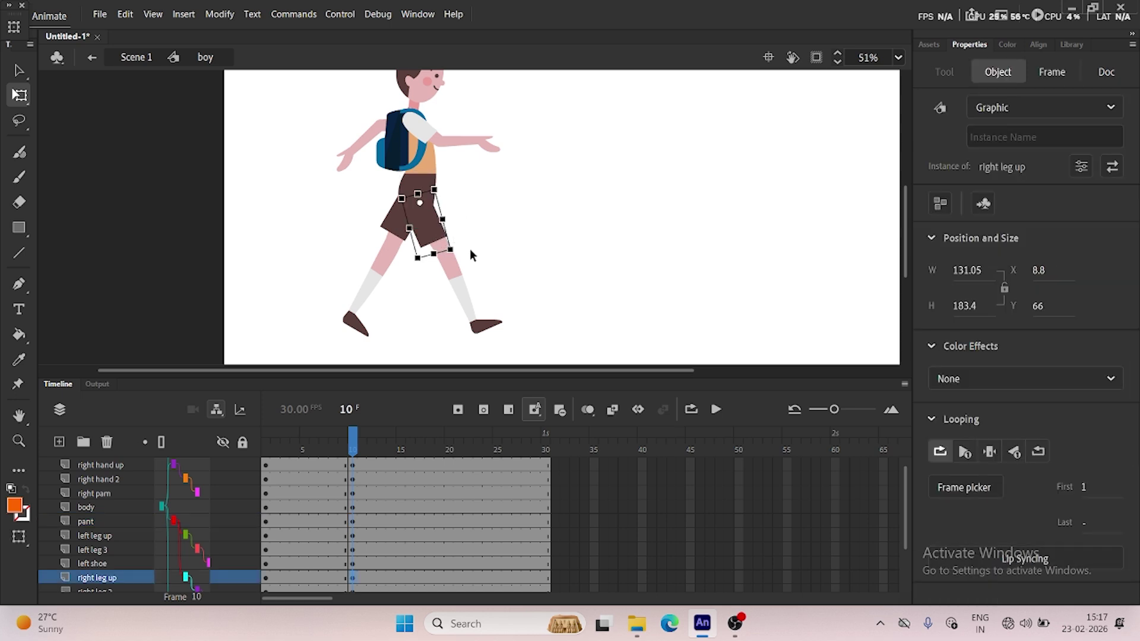
{"action": "left_click", "coordinate": [448, 267]}
{"action": "left_click", "coordinate": [426, 221]}
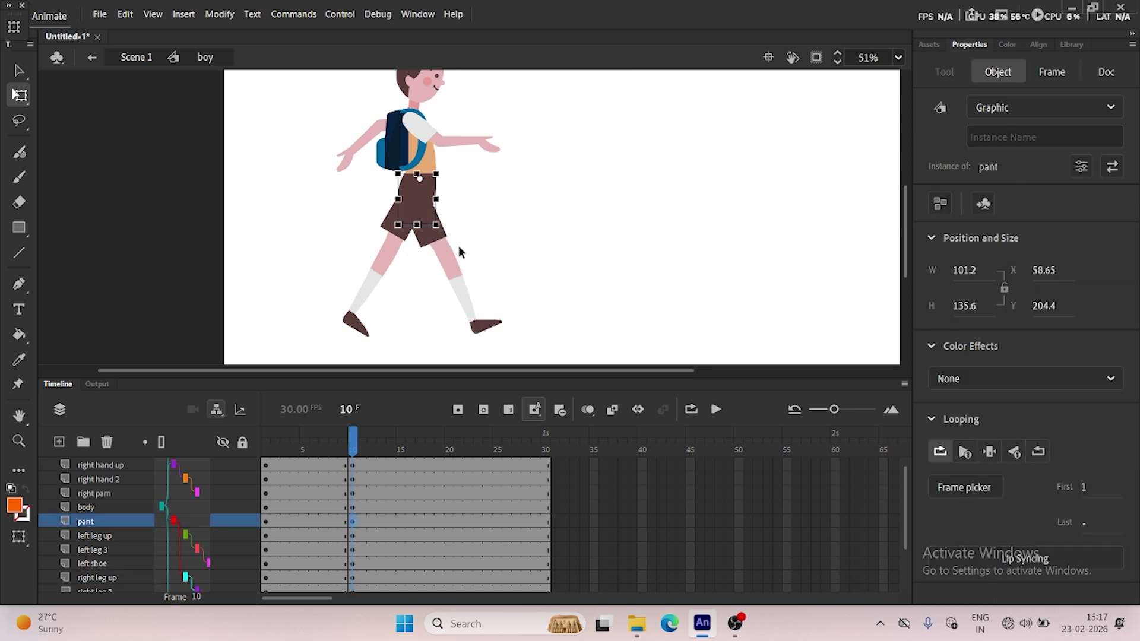
{"action": "left_click", "coordinate": [416, 218]}
{"action": "left_click", "coordinate": [416, 218]}
{"action": "scroll", "coordinate": [414, 237], "scroll_direction": "up", "scroll_amount": 1}
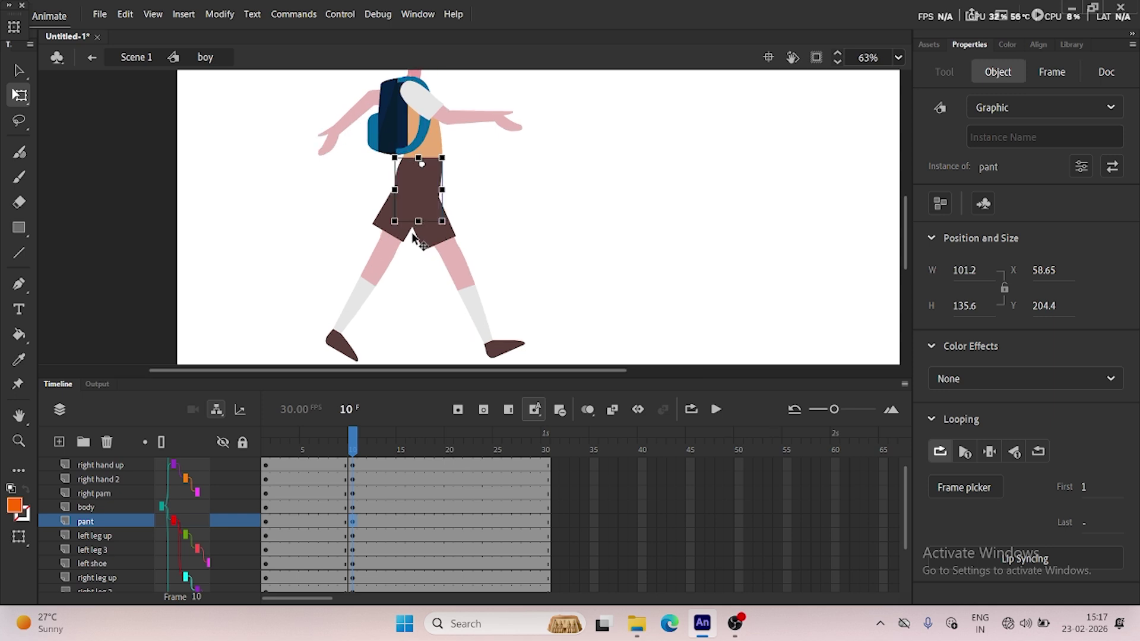
{"action": "left_click", "coordinate": [98, 536]}
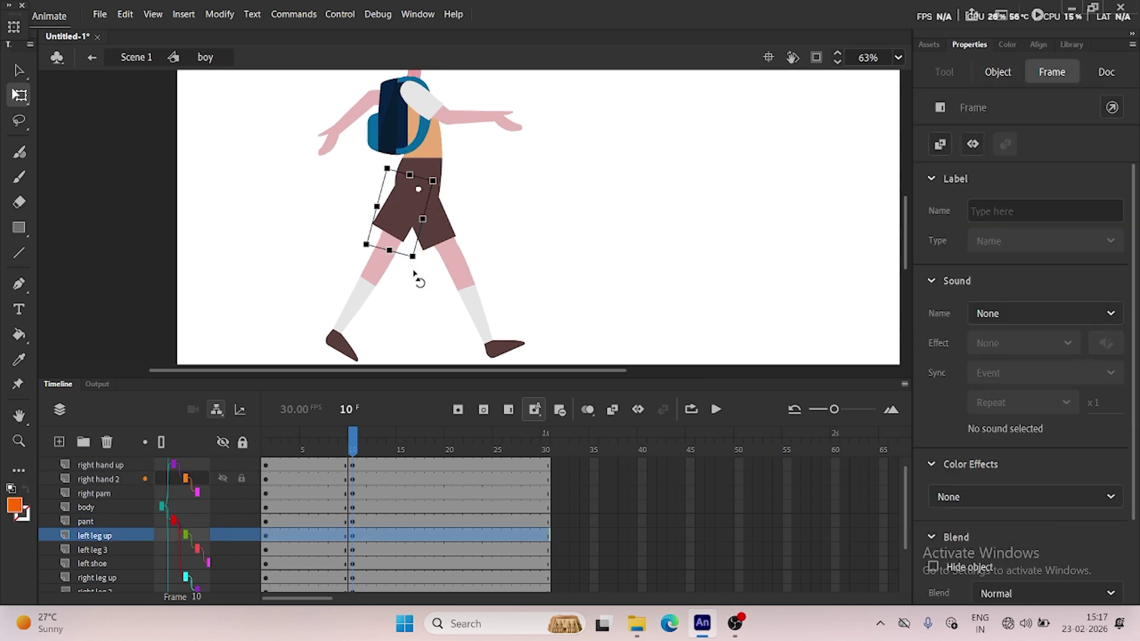
{"action": "left_click_drag", "start_coordinate": [415, 275], "coordinate": [534, 255]}
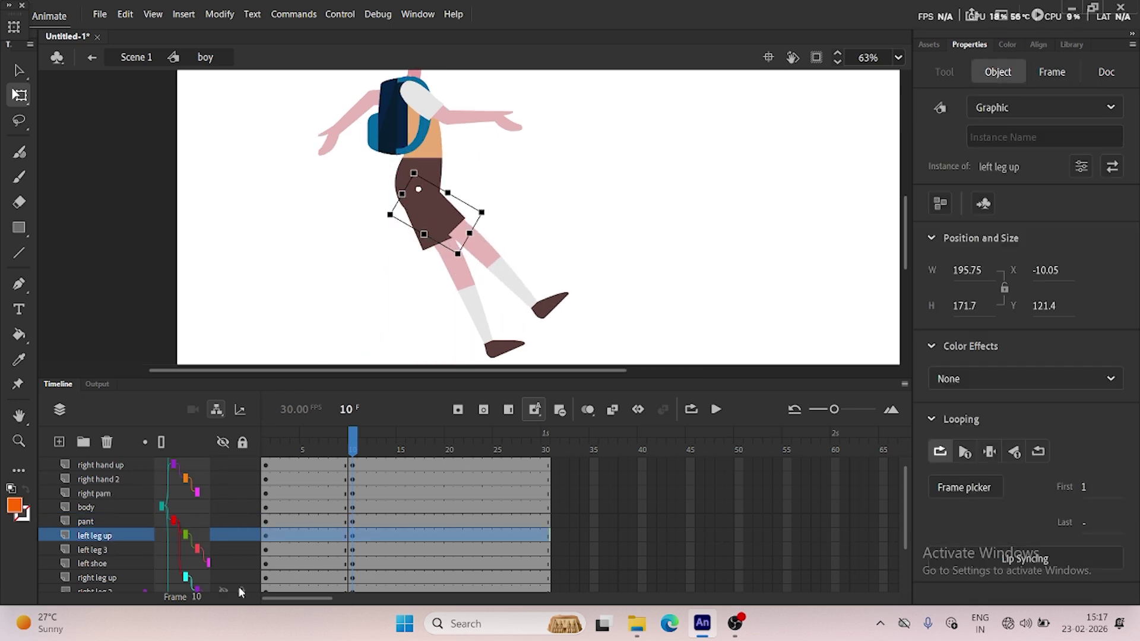
Swing the right leg up symbol backward from the hip and rotate the right leg 2 symbol further back at the knee.
{"action": "scroll", "coordinate": [78, 547], "scroll_direction": "down", "scroll_amount": 1}
{"action": "left_click", "coordinate": [79, 548]}
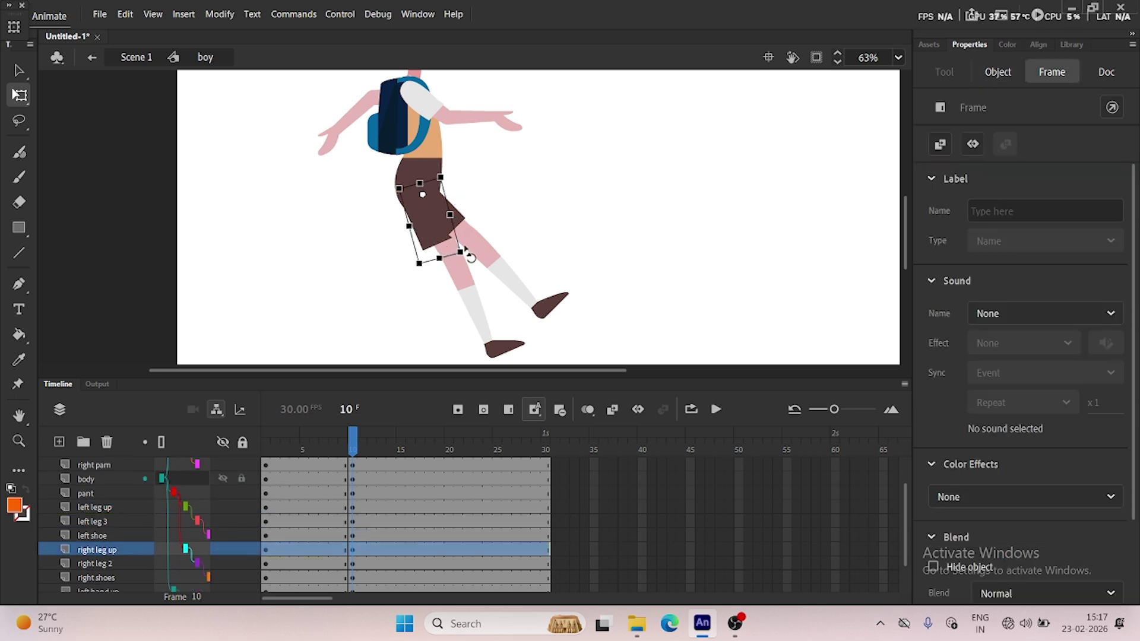
{"action": "left_click_drag", "start_coordinate": [474, 264], "coordinate": [390, 263]}
{"action": "left_click", "coordinate": [351, 256]}
{"action": "left_click_drag", "start_coordinate": [318, 320], "coordinate": [301, 297]}
Rotate the right leg up symbol slightly back toward the body to reduce its rearward swing.
{"action": "left_click", "coordinate": [397, 238]}
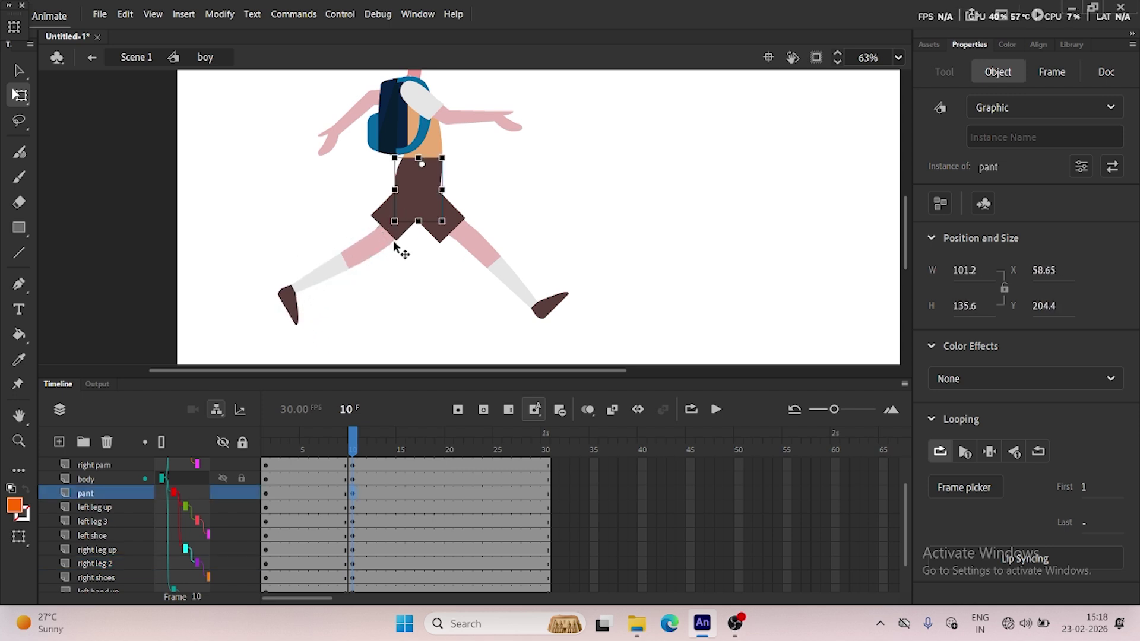
{"action": "left_click", "coordinate": [675, 197]}
{"action": "left_click", "coordinate": [410, 230]}
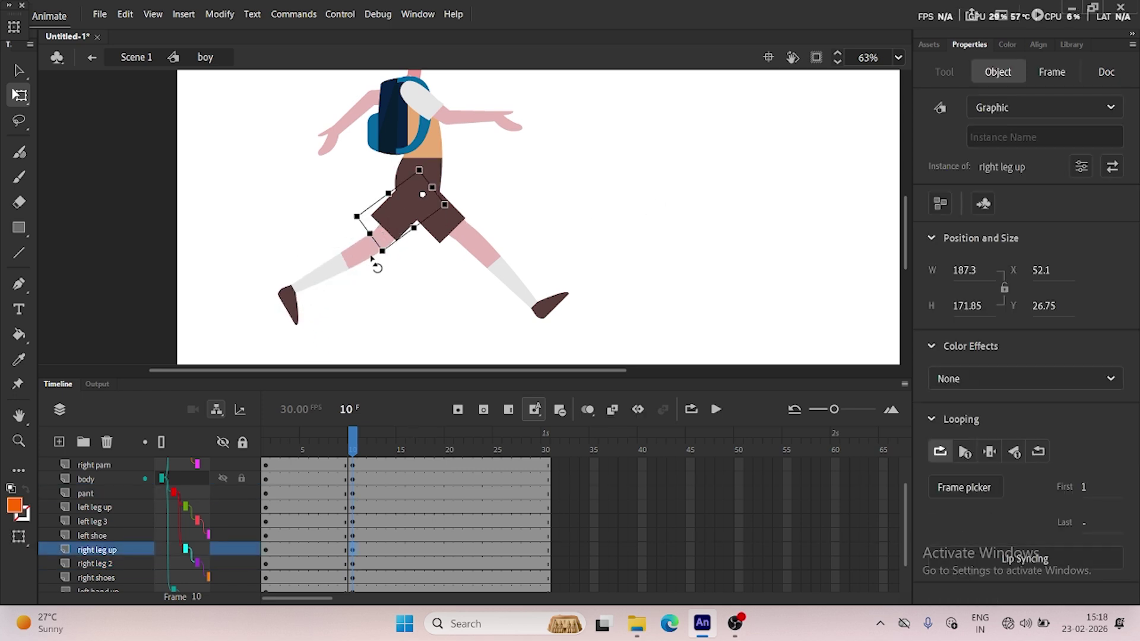
{"action": "left_click_drag", "start_coordinate": [380, 273], "coordinate": [395, 276]}
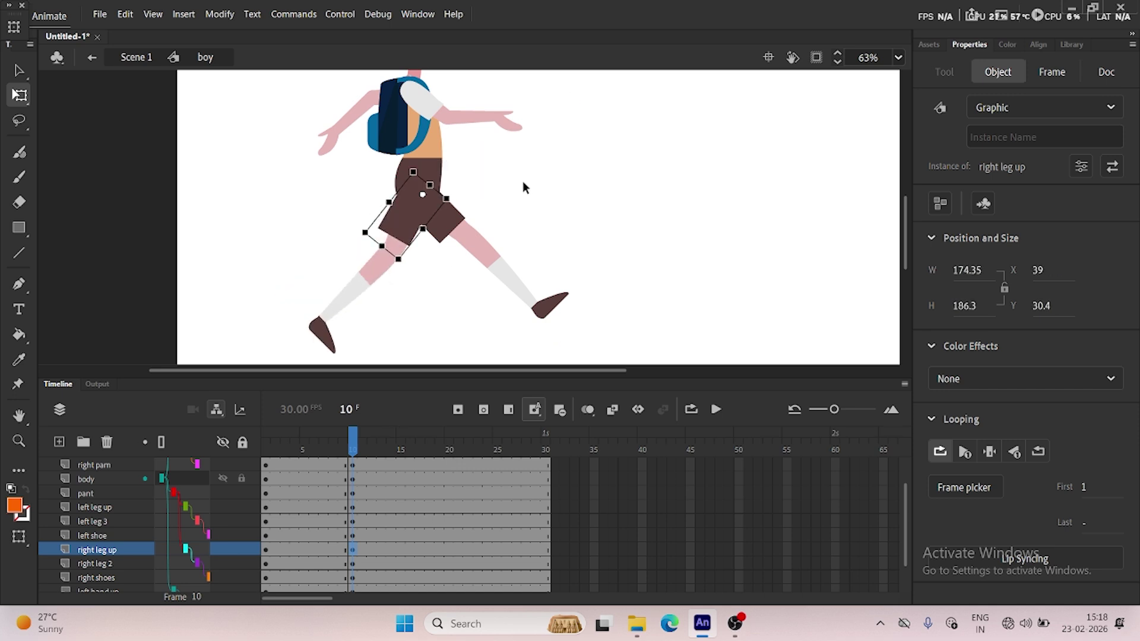
{"action": "left_click", "coordinate": [522, 184]}
At frame 10, rotate the left leg up symbol slightly back toward the body to shorten its forward swing.
{"action": "left_click", "coordinate": [458, 224]}
{"action": "left_click_drag", "start_coordinate": [498, 216], "coordinate": [485, 249]}
{"action": "left_click", "coordinate": [496, 300]}
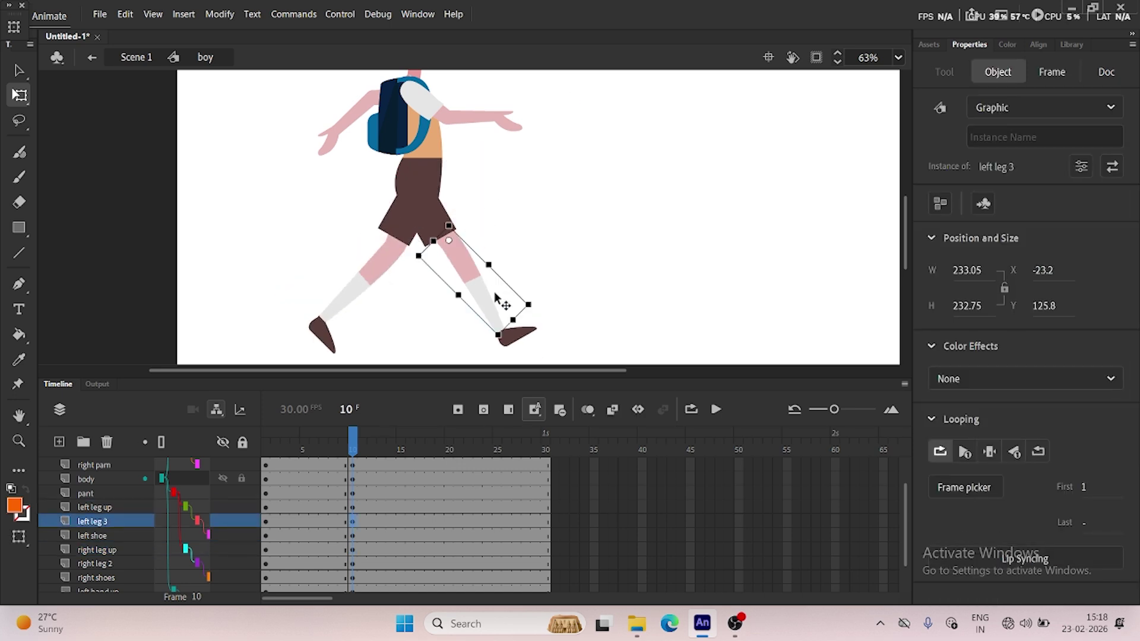
{"action": "left_click", "coordinate": [549, 286]}
{"action": "key", "text": "ctrl+minus"}
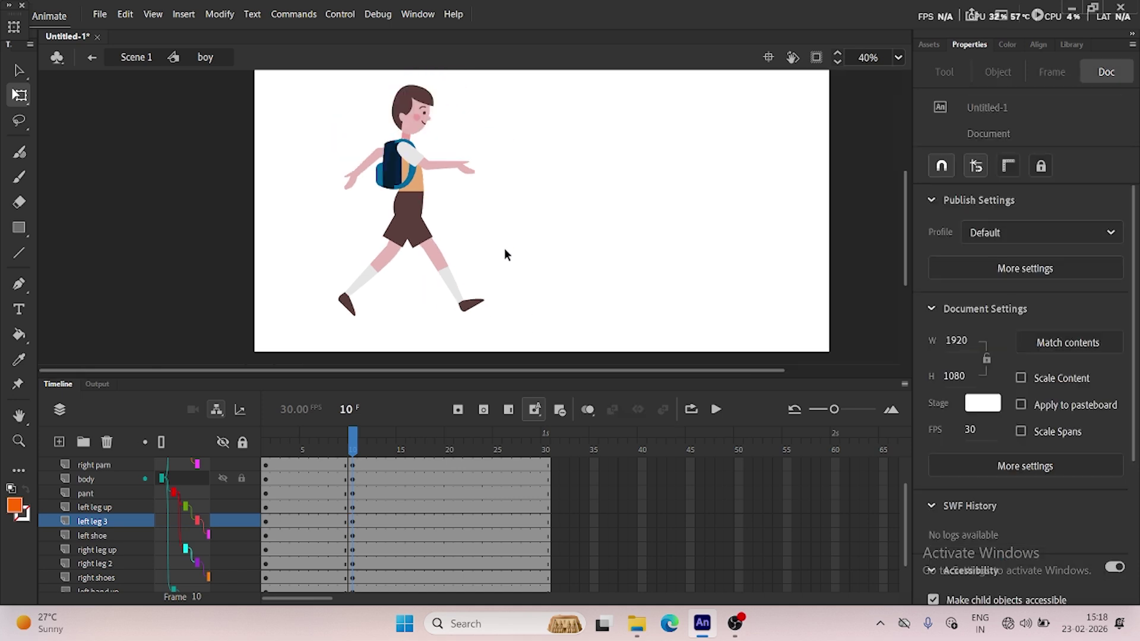
{"action": "left_click_drag", "start_coordinate": [357, 446], "coordinate": [378, 469]}
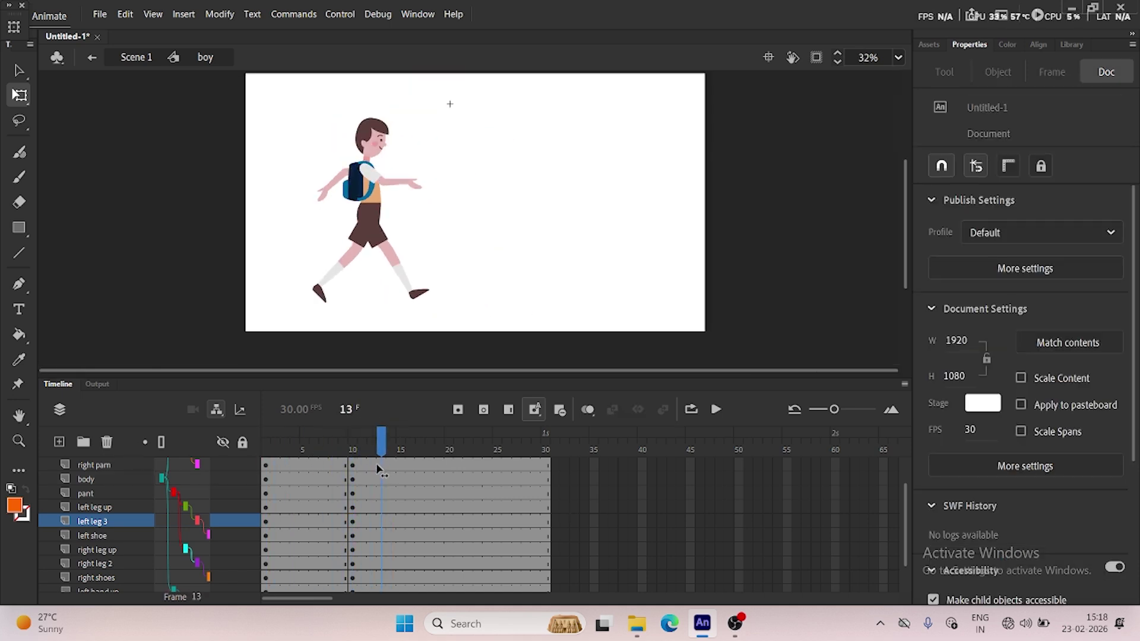
Copy the frame 1 pose keyframes of all the boy's layers to frame 20 to close the walk loop.
{"action": "left_click", "coordinate": [266, 453]}
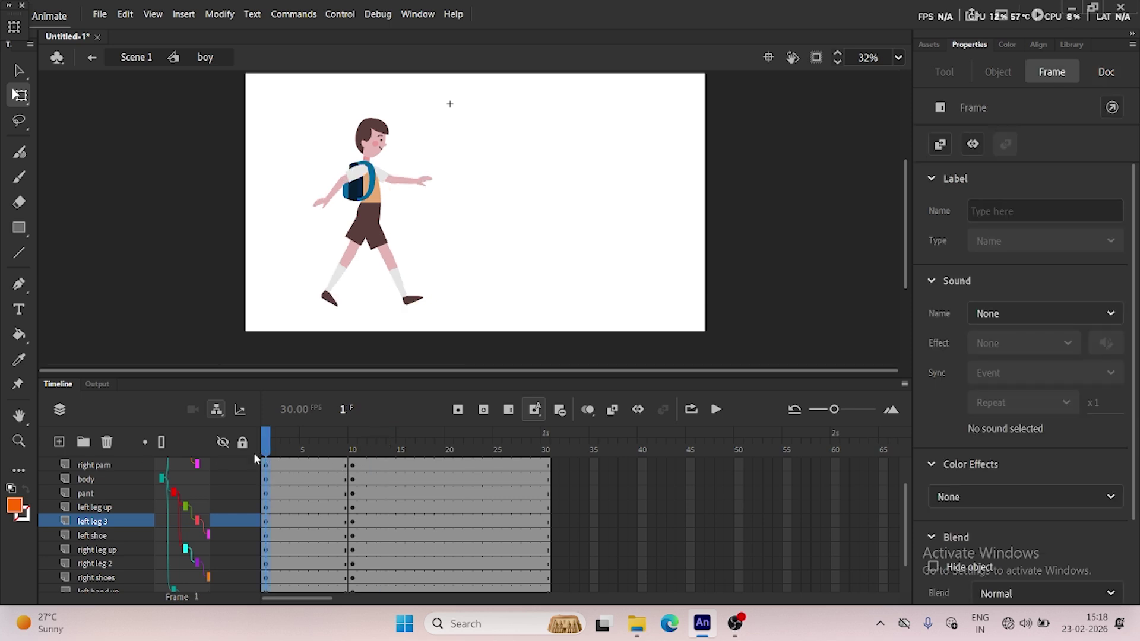
{"action": "left_click_drag", "start_coordinate": [297, 485], "coordinate": [453, 457]}
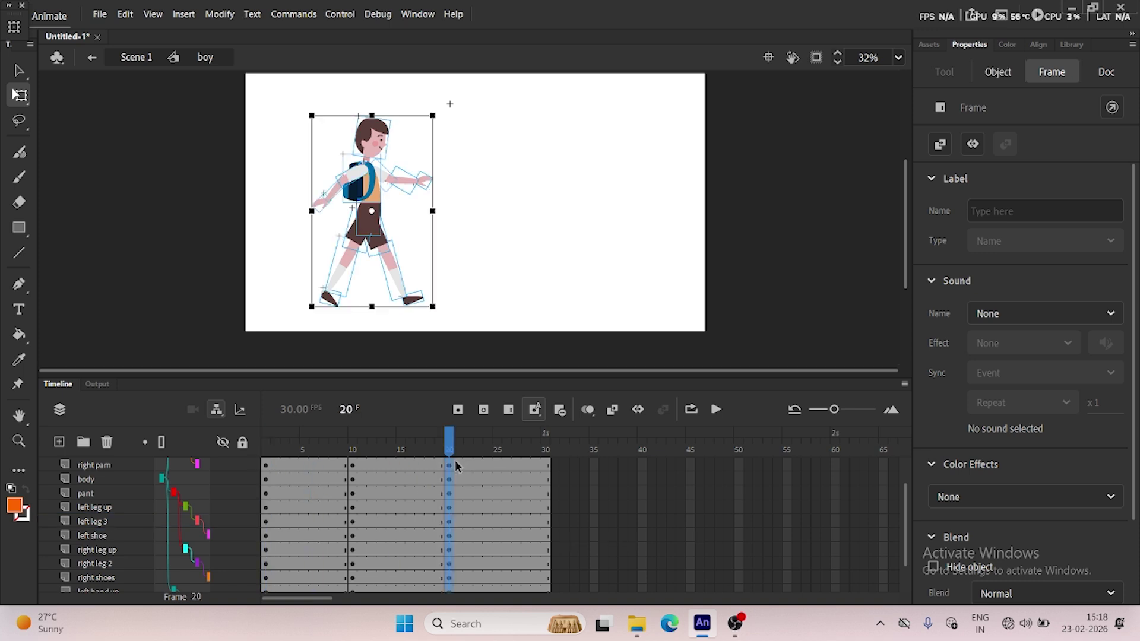
{"action": "left_click_drag", "start_coordinate": [453, 456], "coordinate": [314, 439]}
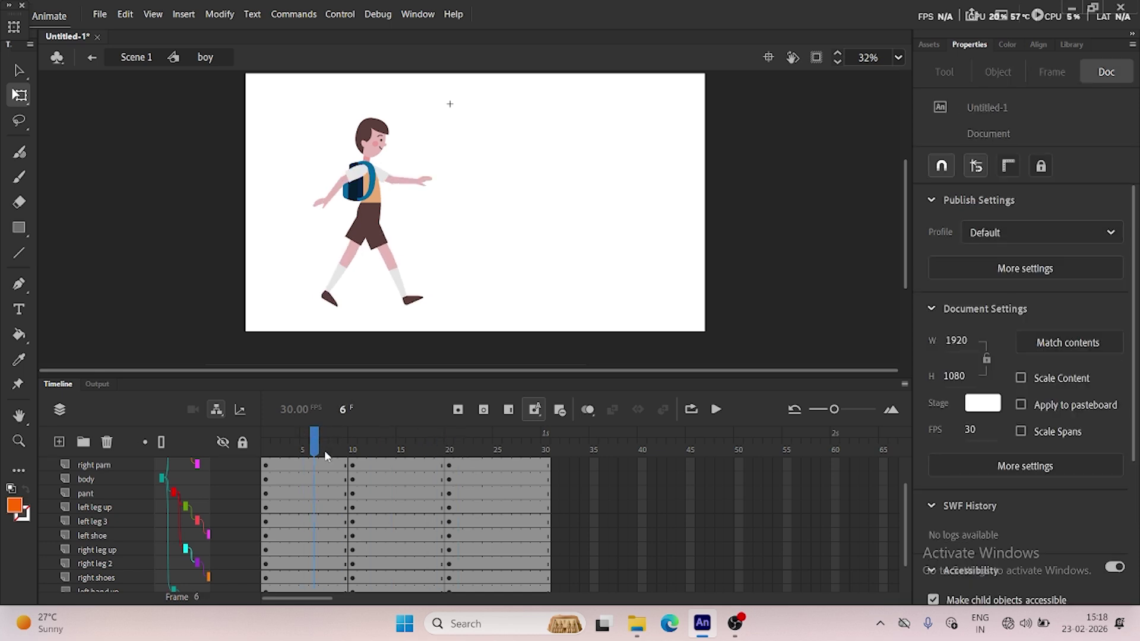
Create a classic tween on all body-part layers between frames 1 and 10 and scrub through it.
{"action": "scroll", "coordinate": [326, 460], "scroll_direction": "up", "scroll_amount": 1}
{"action": "left_click", "coordinate": [304, 449]}
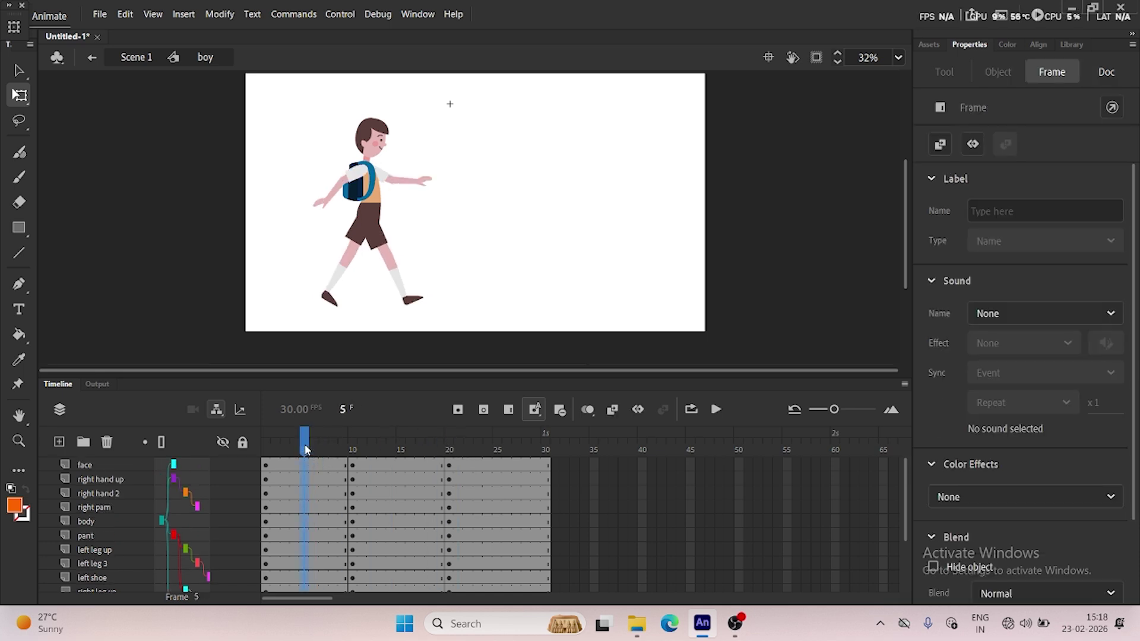
{"action": "right_click", "coordinate": [302, 492]}
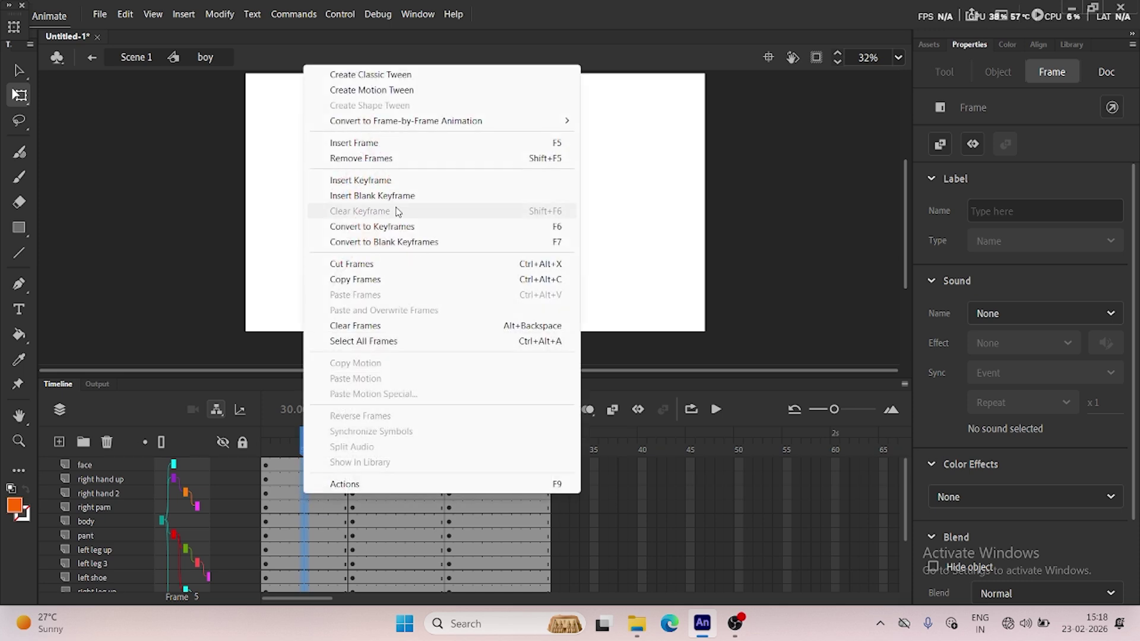
{"action": "left_click", "coordinate": [383, 78]}
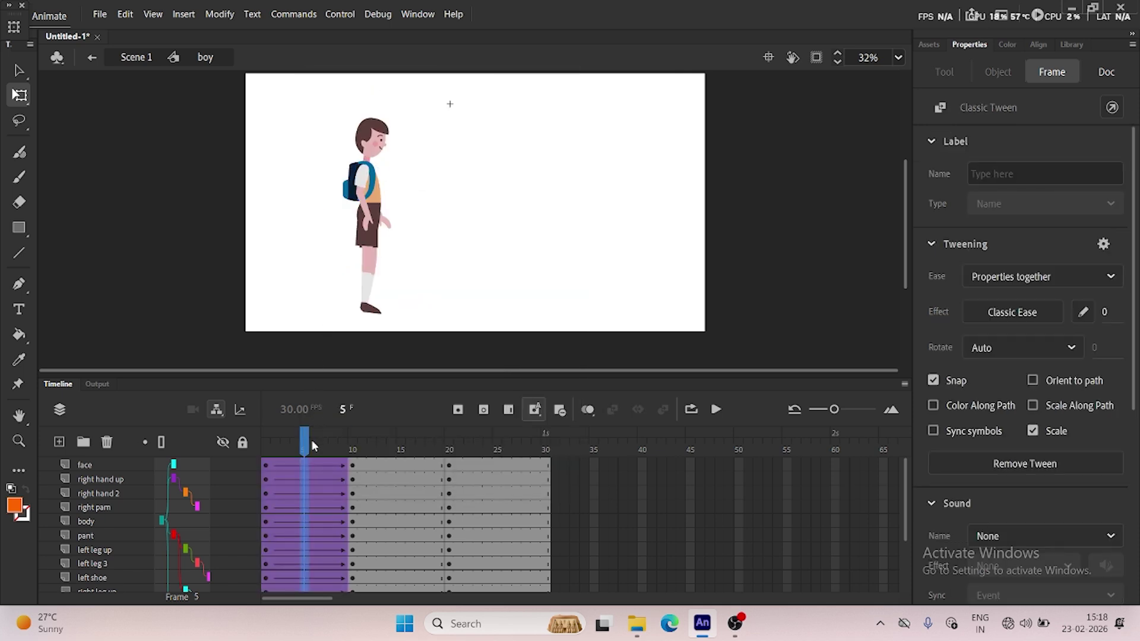
{"action": "left_click_drag", "start_coordinate": [312, 440], "coordinate": [325, 468]}
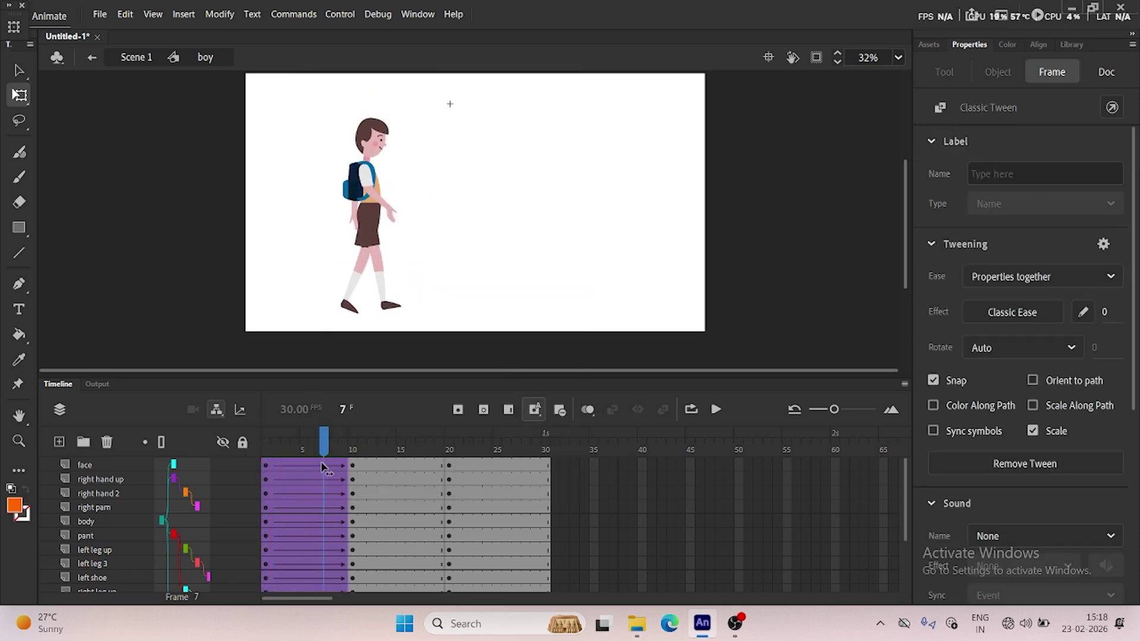
Create a classic tween on all body-part layers between frames 10 and 20 and scrub through it.
{"action": "left_click", "coordinate": [401, 454]}
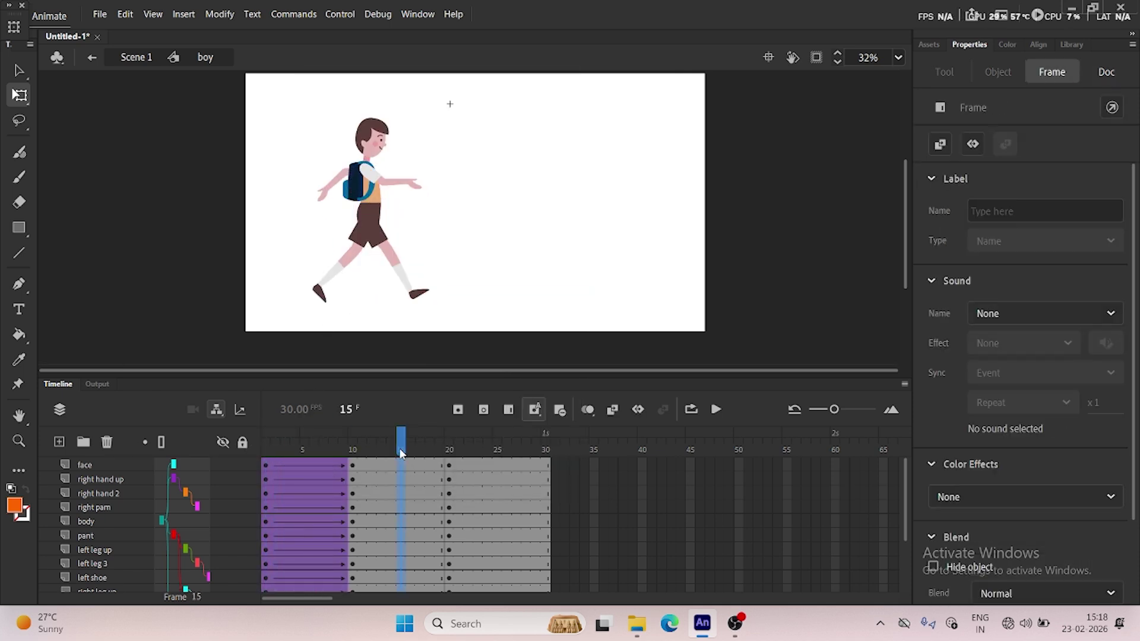
{"action": "right_click", "coordinate": [400, 478]}
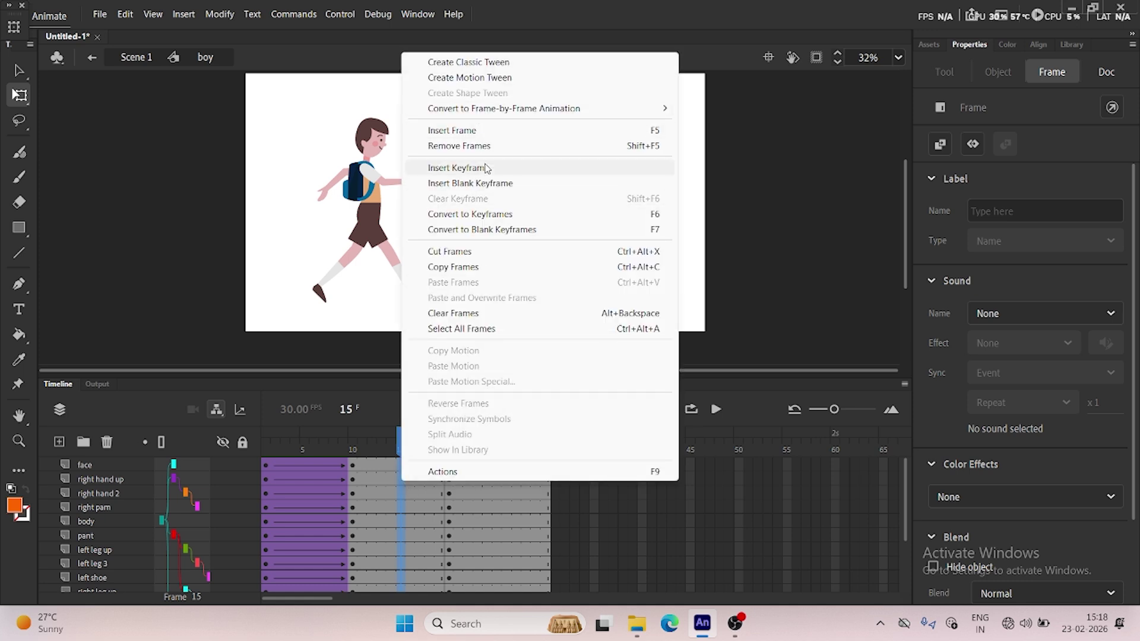
{"action": "left_click", "coordinate": [482, 63]}
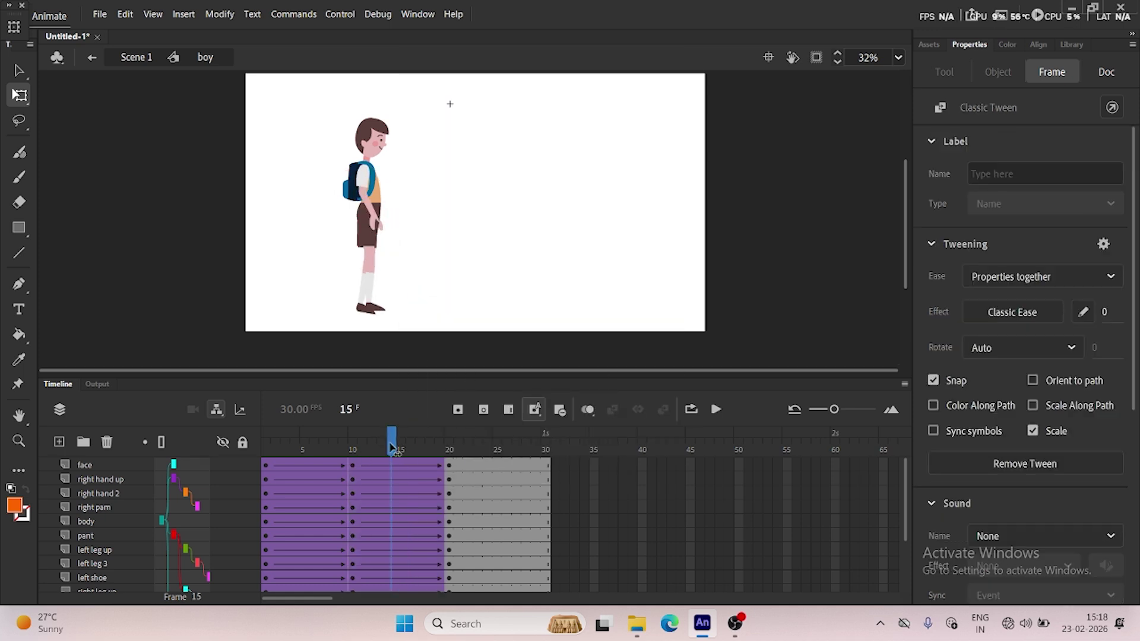
{"action": "left_click_drag", "start_coordinate": [391, 448], "coordinate": [401, 495]}
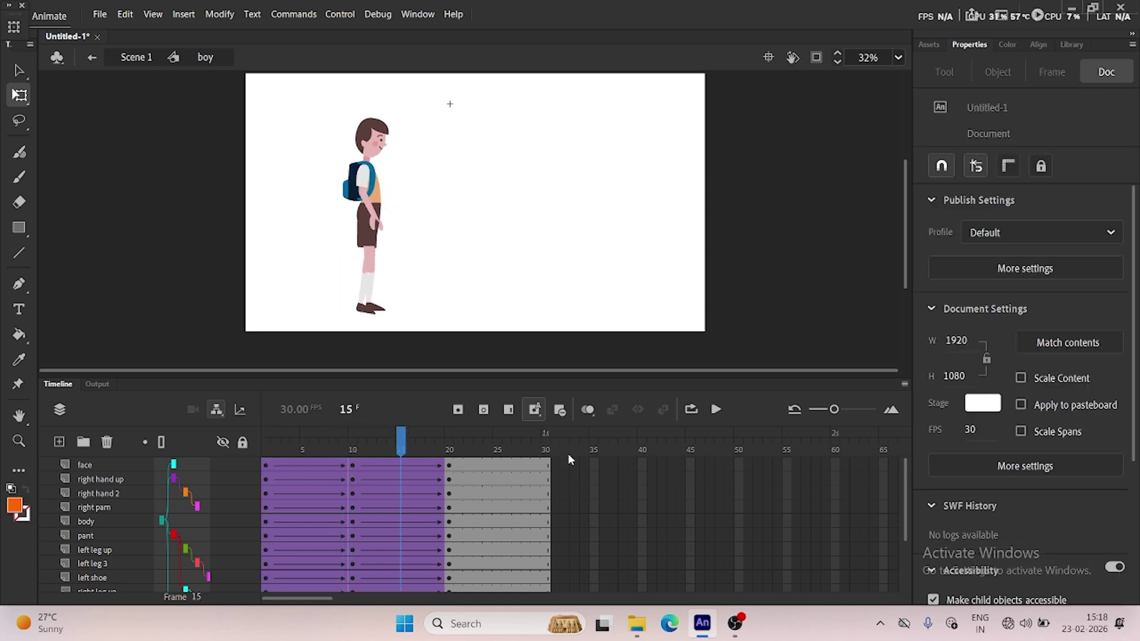
Remove the frames after frame 20 from all layers and play back the walk cycle.
{"action": "left_click_drag", "start_coordinate": [568, 454], "coordinate": [470, 601]}
{"action": "left_click", "coordinate": [642, 477]}
{"action": "scroll", "coordinate": [609, 502], "scroll_direction": "up", "scroll_amount": 3}
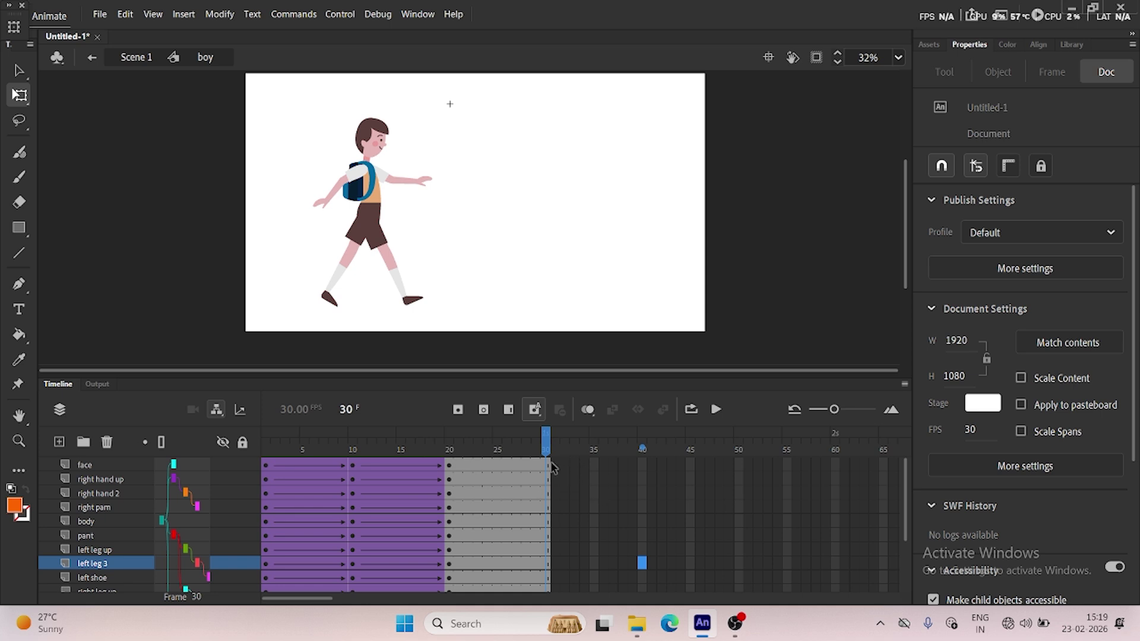
{"action": "left_click_drag", "start_coordinate": [574, 464], "coordinate": [455, 588]}
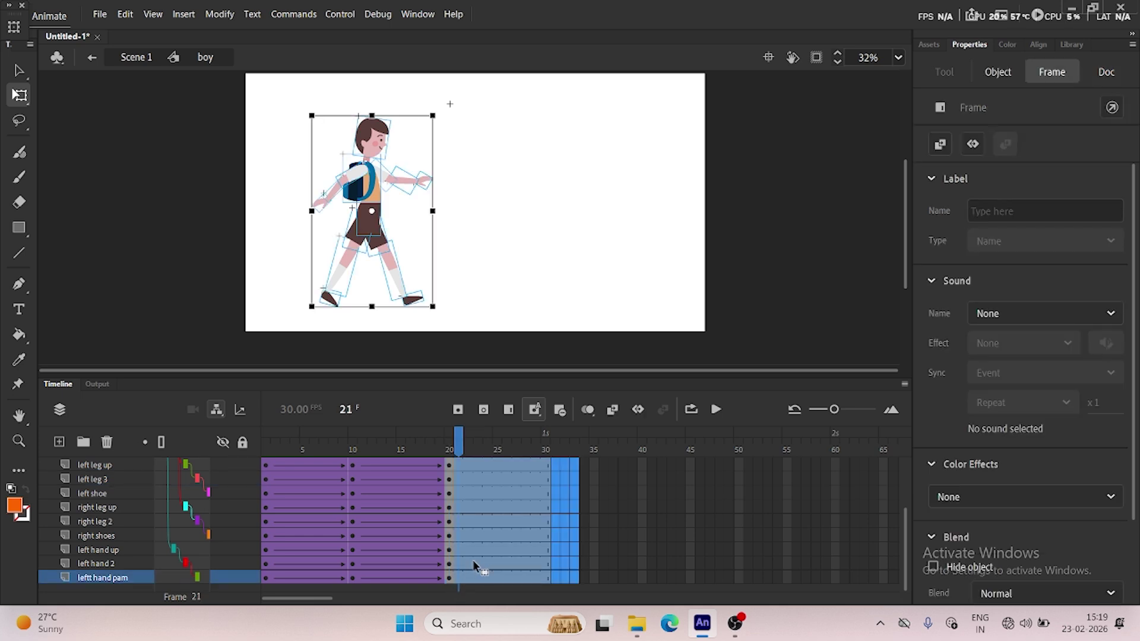
{"action": "right_click", "coordinate": [473, 554]}
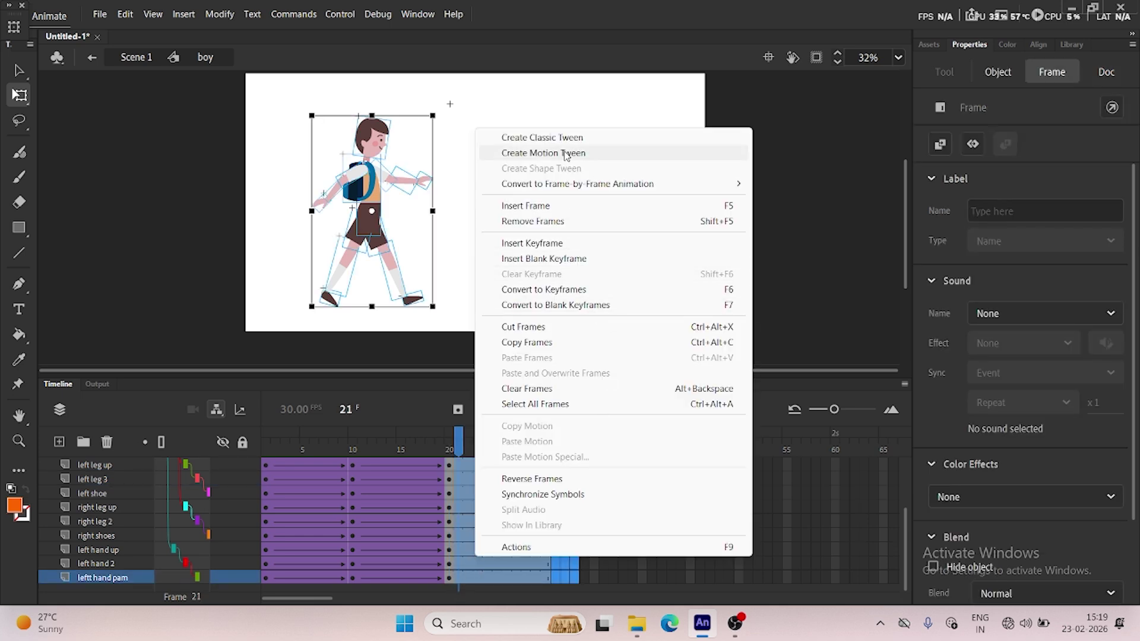
{"action": "left_click", "coordinate": [546, 219]}
{"action": "left_click", "coordinate": [569, 536]}
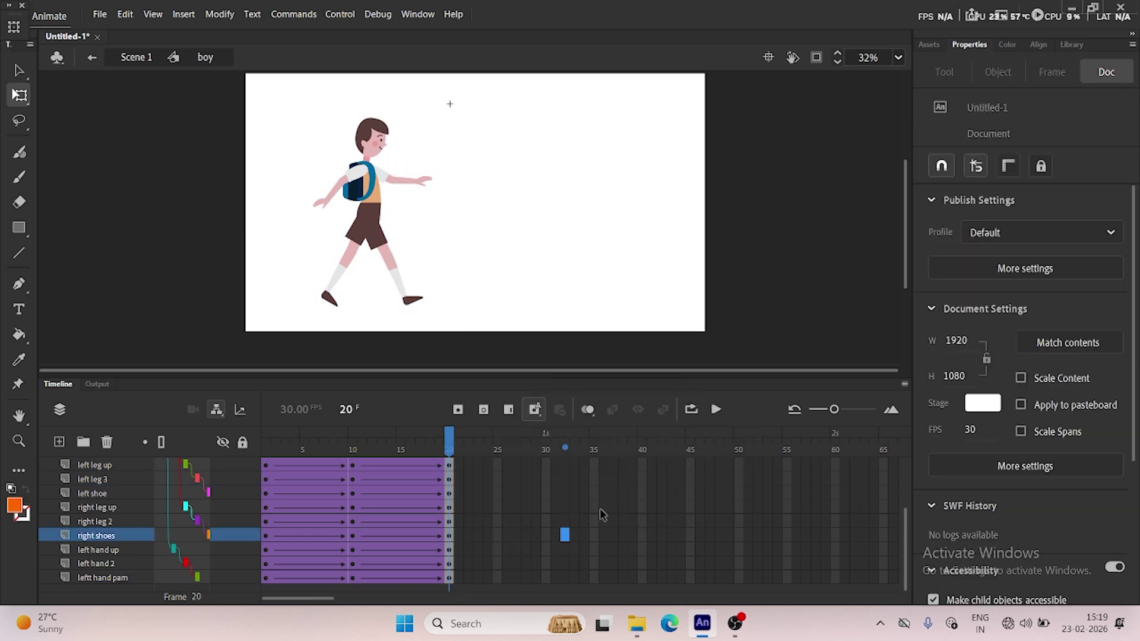
{"action": "scroll", "coordinate": [420, 463], "scroll_direction": "up", "scroll_amount": 2}
{"action": "key", "text": "Return"}
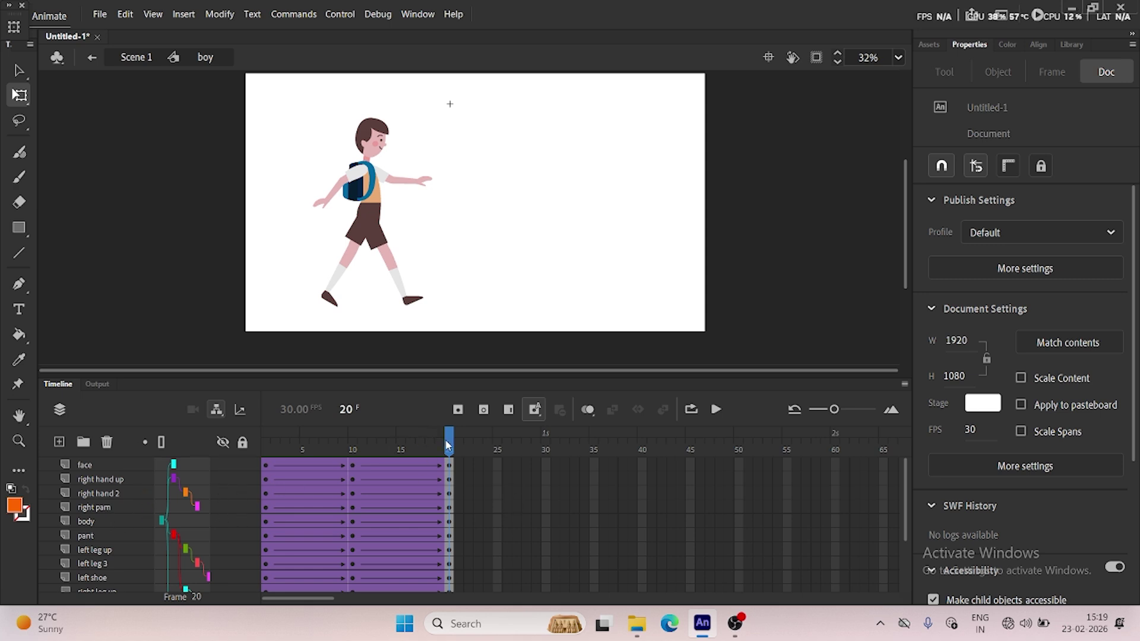
At frame 10, squash the face symbol slightly in height and tilt it a little backward around the neck.
{"action": "left_click", "coordinate": [372, 451]}
{"action": "left_click_drag", "start_coordinate": [372, 452], "coordinate": [353, 451]}
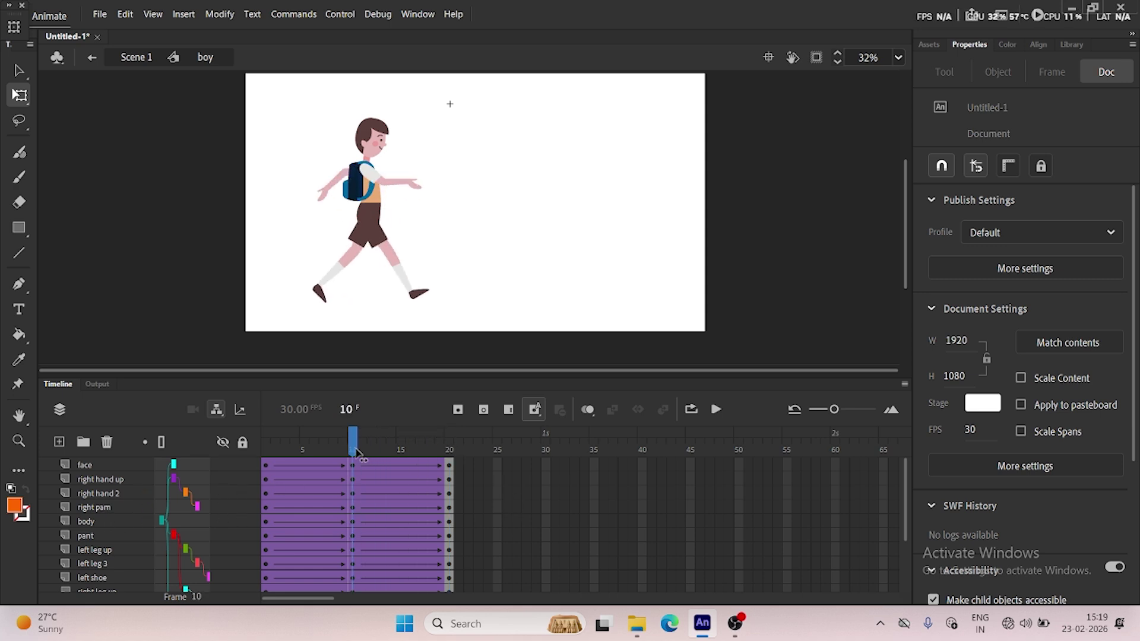
{"action": "scroll", "coordinate": [367, 124], "scroll_direction": "up", "scroll_amount": 5}
{"action": "left_click", "coordinate": [371, 133]}
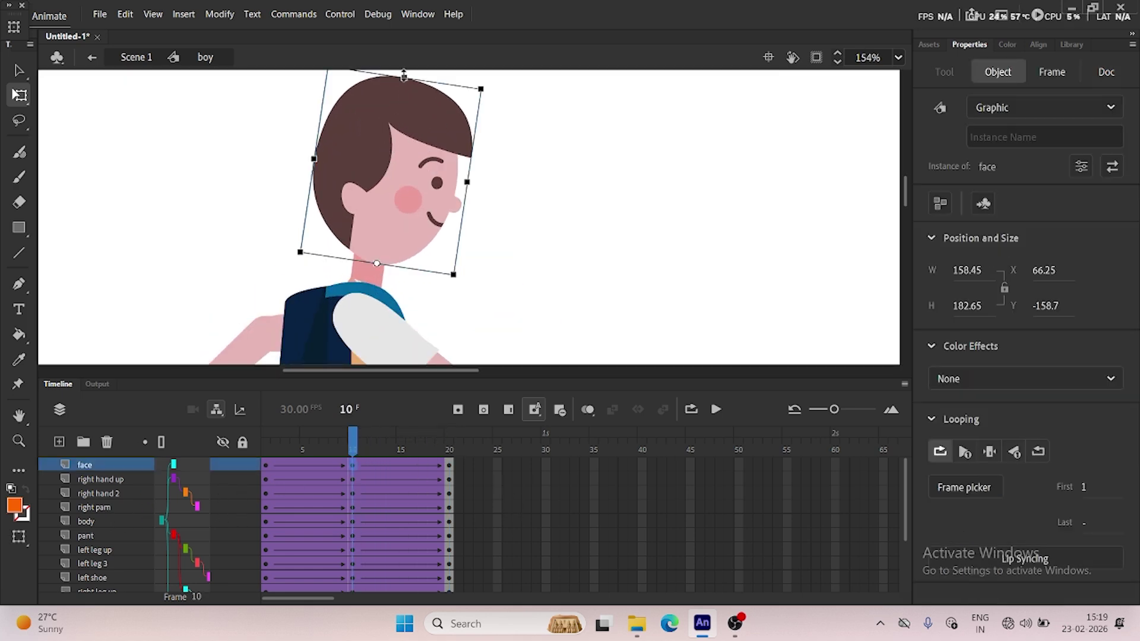
{"action": "left_click_drag", "start_coordinate": [403, 76], "coordinate": [403, 91]}
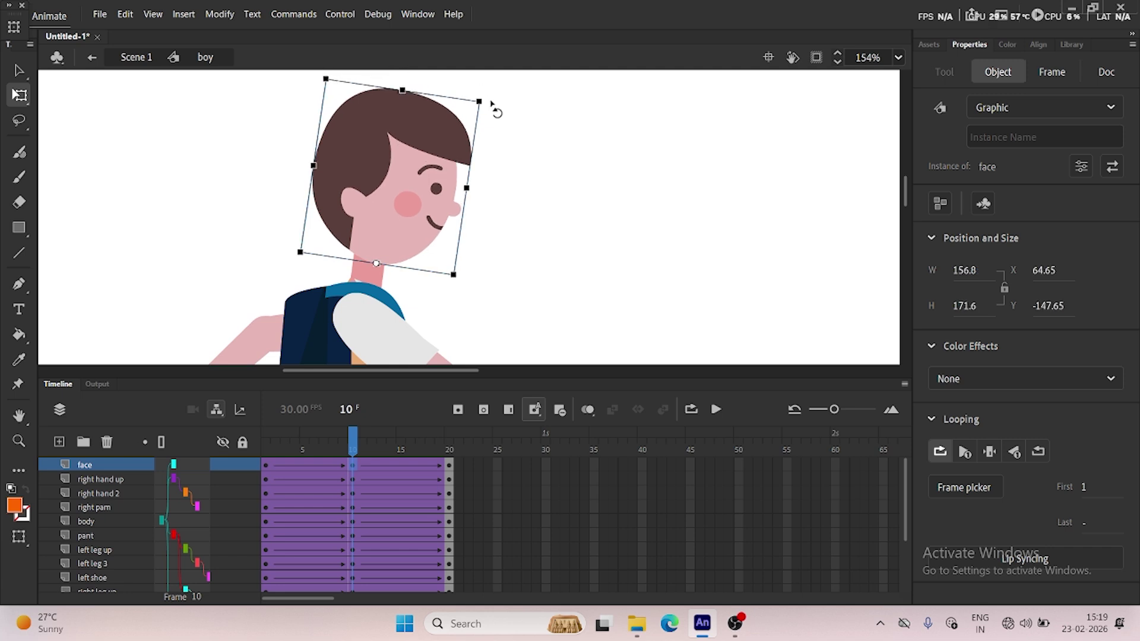
{"action": "left_click_drag", "start_coordinate": [479, 102], "coordinate": [470, 96]}
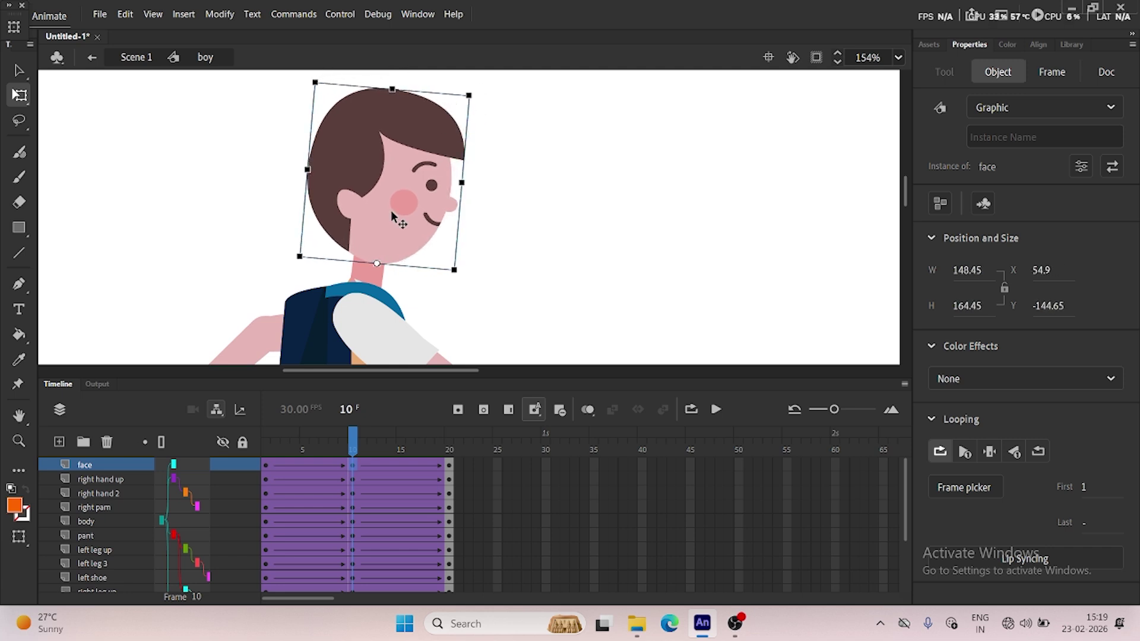
{"action": "mouse_move", "coordinate": [356, 454]}
{"action": "left_mouse_down"}
{"action": "mouse_move", "coordinate": [242, 439]}
{"action": "mouse_move", "coordinate": [364, 470]}
{"action": "left_mouse_up"}
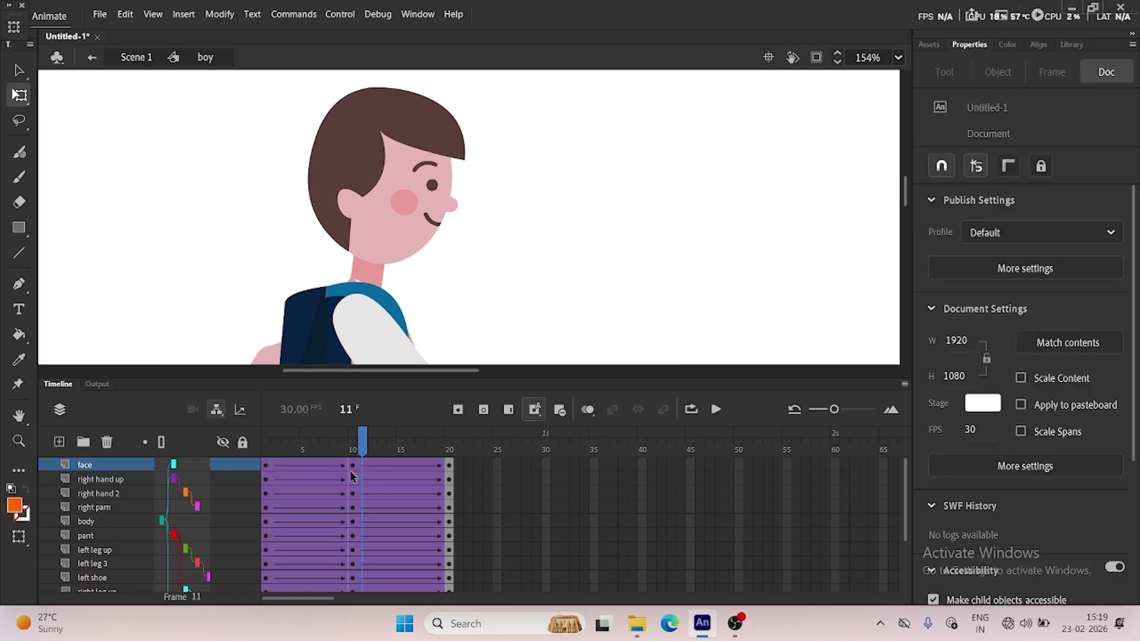
Copy the face layer's frame 1 keyframe to frame 20 and play back the head movement.
{"action": "left_click", "coordinate": [265, 466]}
{"action": "left_click_drag", "start_coordinate": [267, 466], "coordinate": [455, 469]}
{"action": "key", "text": "Return"}
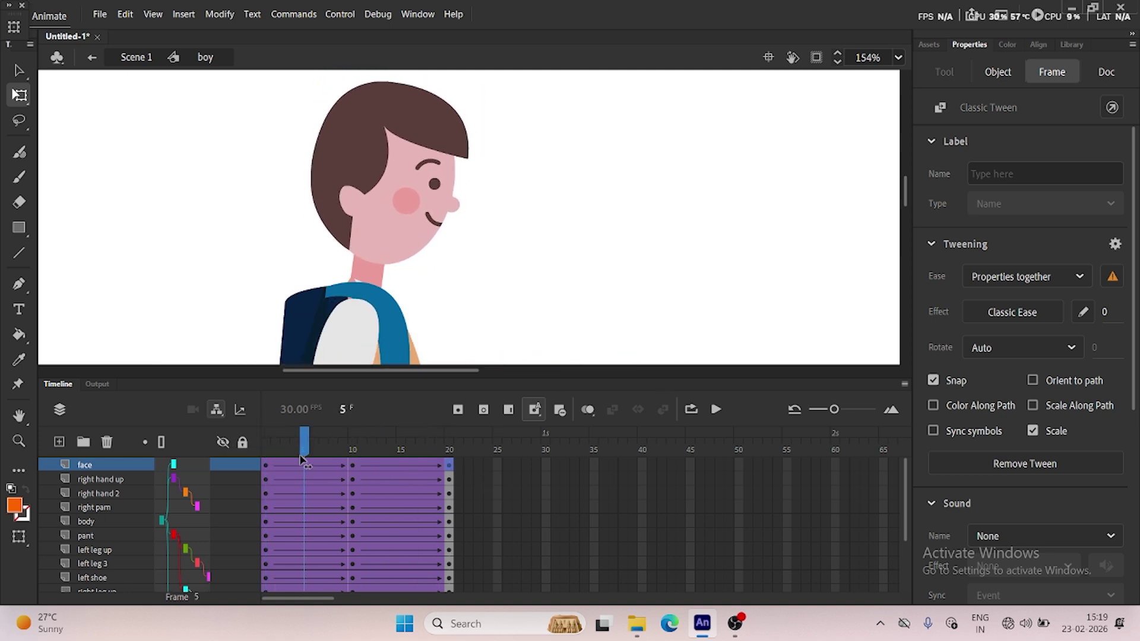
Return to Scene 1, scale the boy instance down to about 223 by 505 px and place it in the stage's lower-left corner.
{"action": "left_click", "coordinate": [133, 57]}
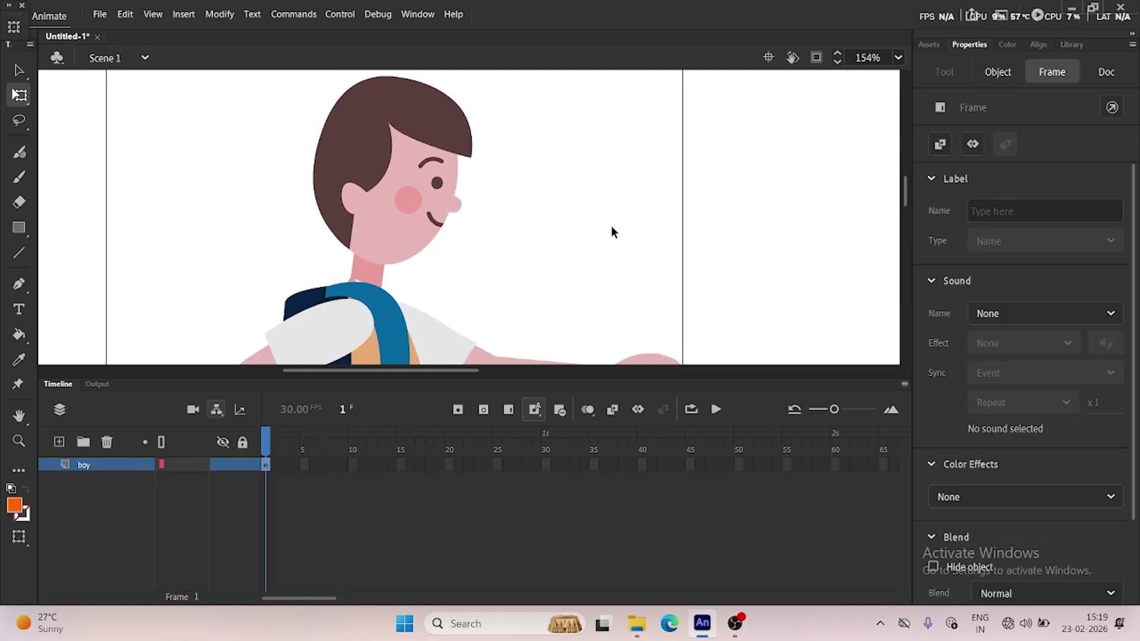
{"action": "scroll", "coordinate": [467, 259], "scroll_direction": "down", "scroll_amount": 2}
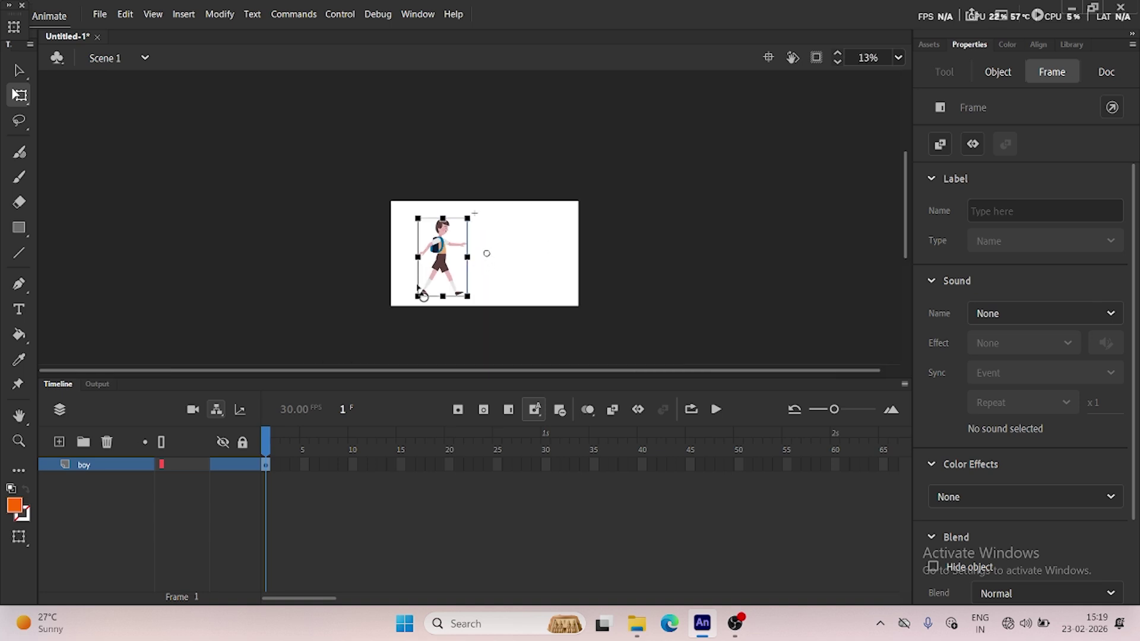
{"action": "scroll", "coordinate": [419, 286], "scroll_direction": "up", "scroll_amount": 3}
{"action": "left_click_drag", "start_coordinate": [414, 246], "coordinate": [357, 261]}
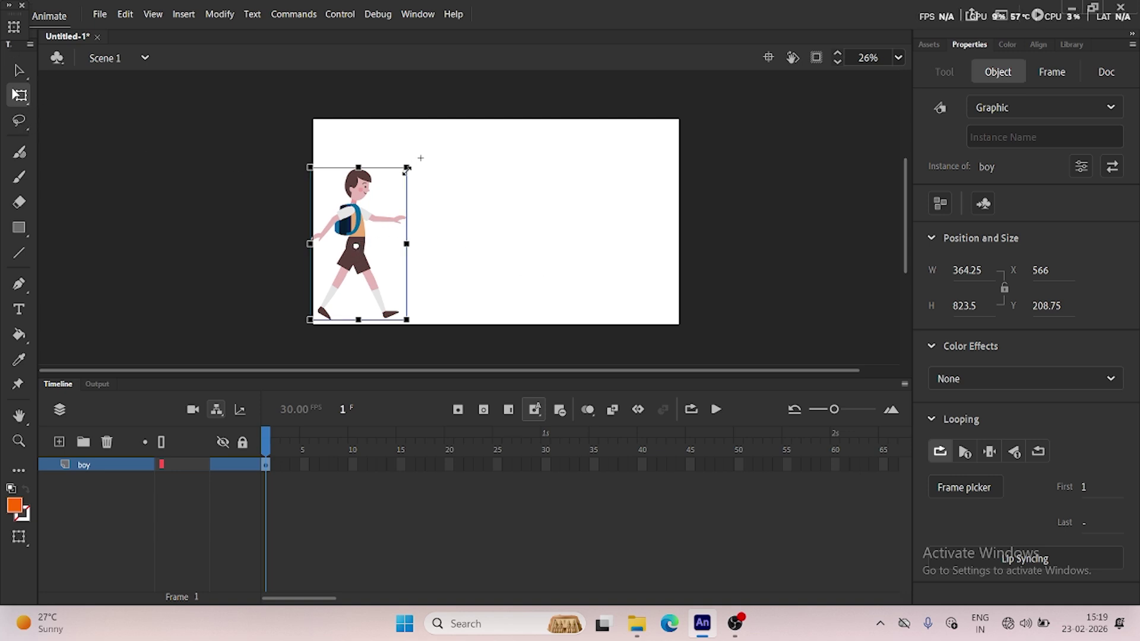
{"action": "left_click_drag", "start_coordinate": [407, 167], "coordinate": [396, 197]}
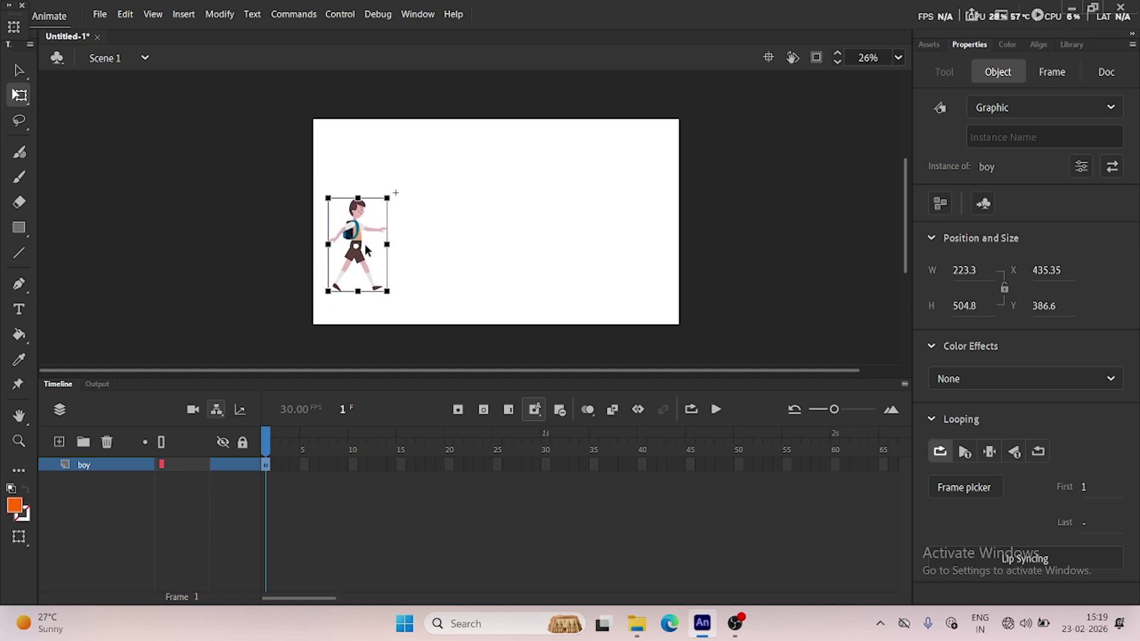
{"action": "left_click_drag", "start_coordinate": [369, 243], "coordinate": [369, 273]}
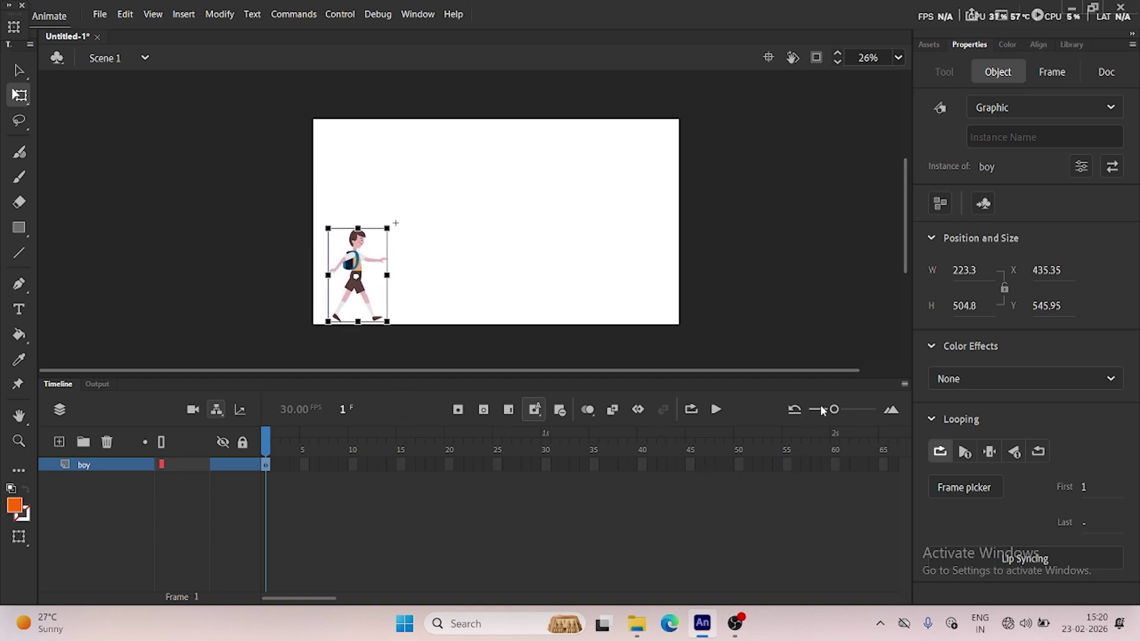
Extend the boy layer to frame 147 and move the boy horizontally to the stage's right edge at that frame.
{"action": "left_click_drag", "start_coordinate": [822, 411], "coordinate": [813, 414]}
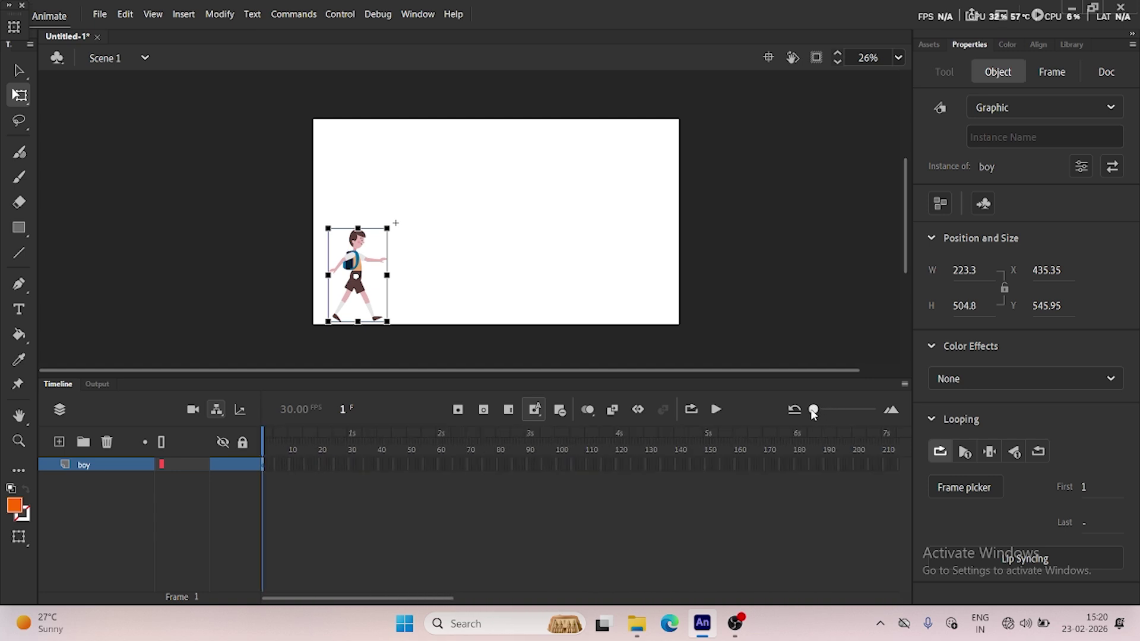
{"action": "left_click", "coordinate": [695, 465]}
{"action": "key", "text": "F5"}
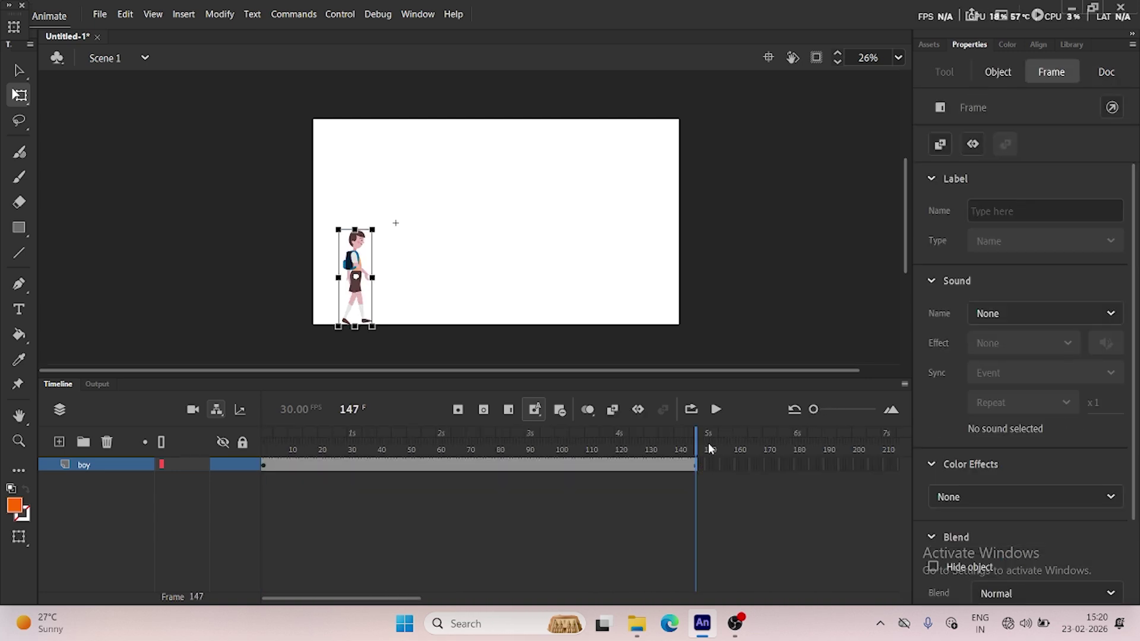
{"action": "left_click_drag", "start_coordinate": [361, 294], "coordinate": [651, 291]}
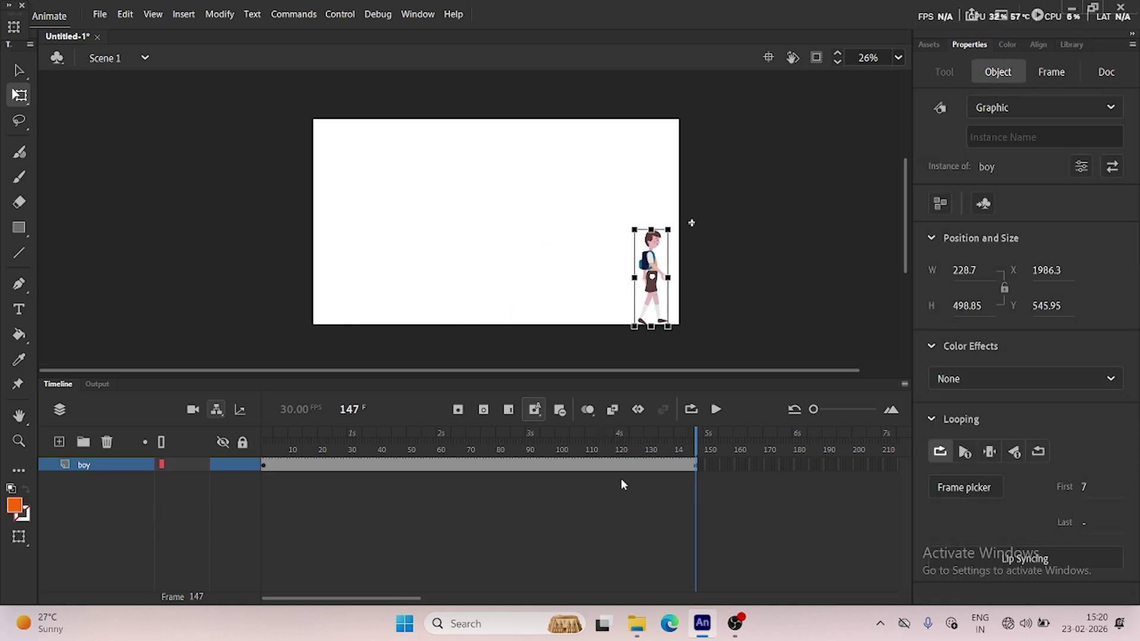
Create a classic tween on the boy layer between frames 1 and 147 and play the walk across the stage.
{"action": "right_click", "coordinate": [613, 464]}
{"action": "left_click", "coordinate": [702, 46]}
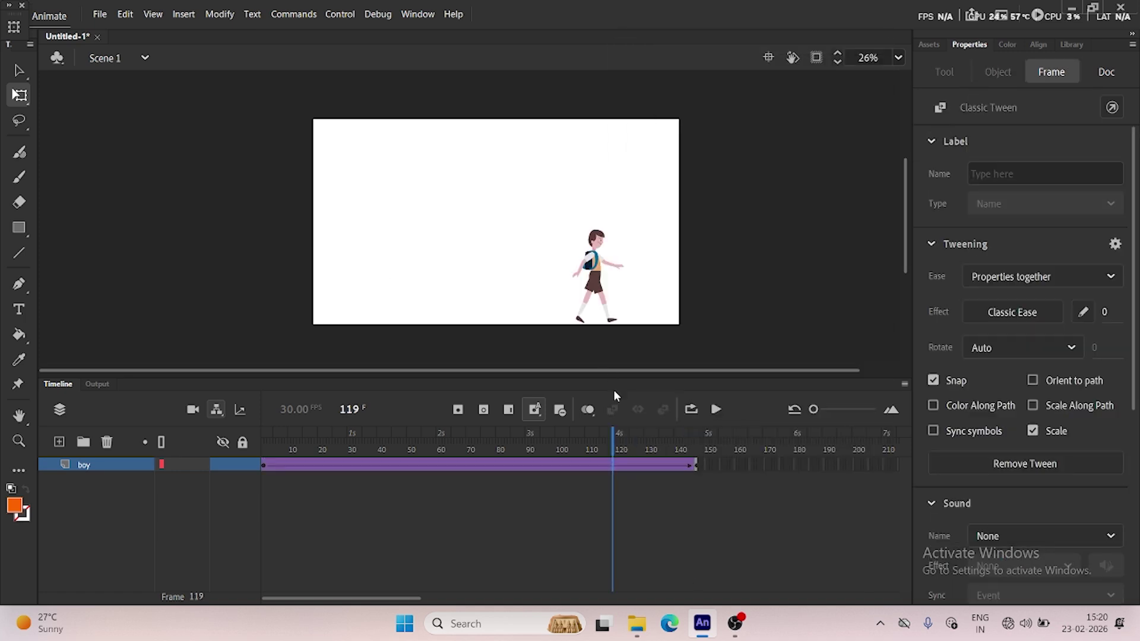
{"action": "key", "text": "Return"}
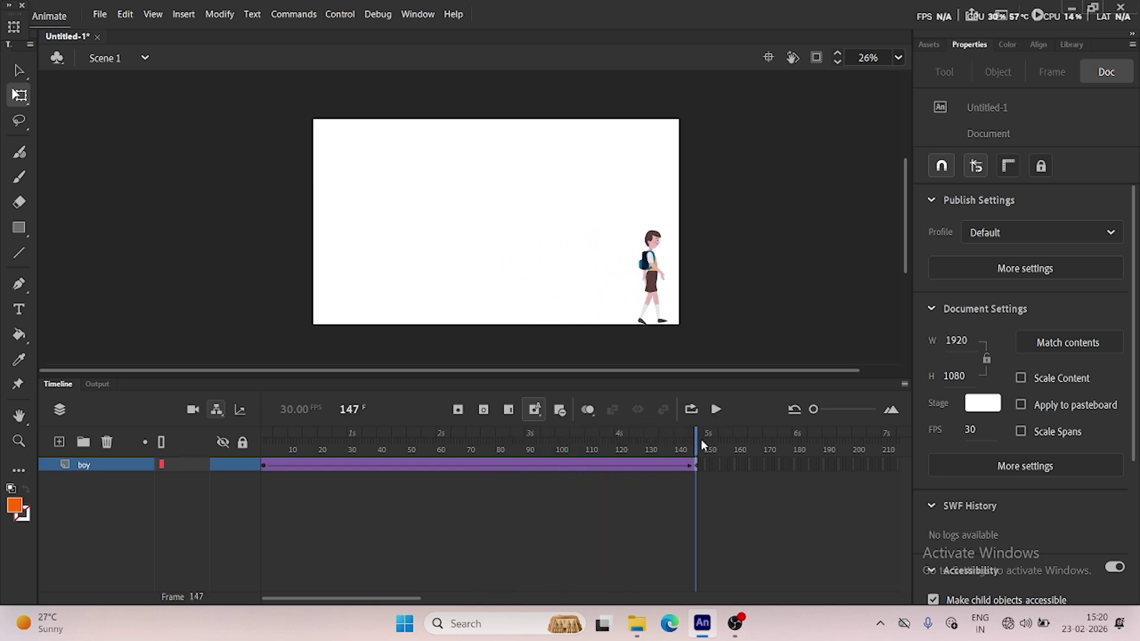
Move the boy layer's end keyframe to frame 62 and play the shortened walk.
{"action": "left_click_drag", "start_coordinate": [700, 439], "coordinate": [249, 470]}
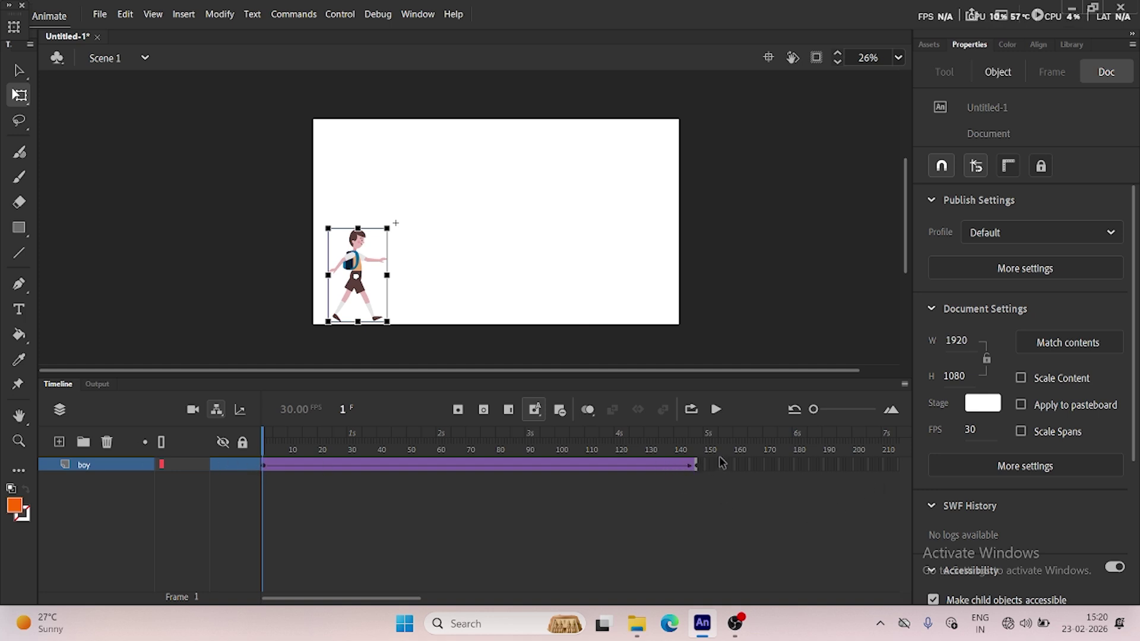
{"action": "left_click", "coordinate": [697, 466]}
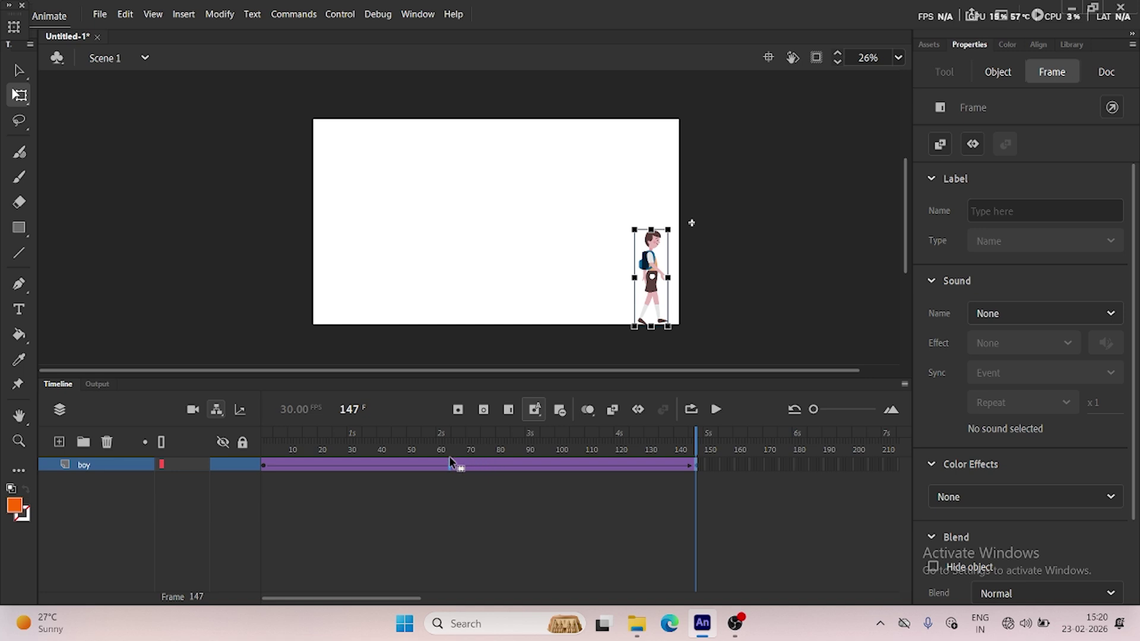
{"action": "left_click_drag", "start_coordinate": [449, 457], "coordinate": [444, 460]}
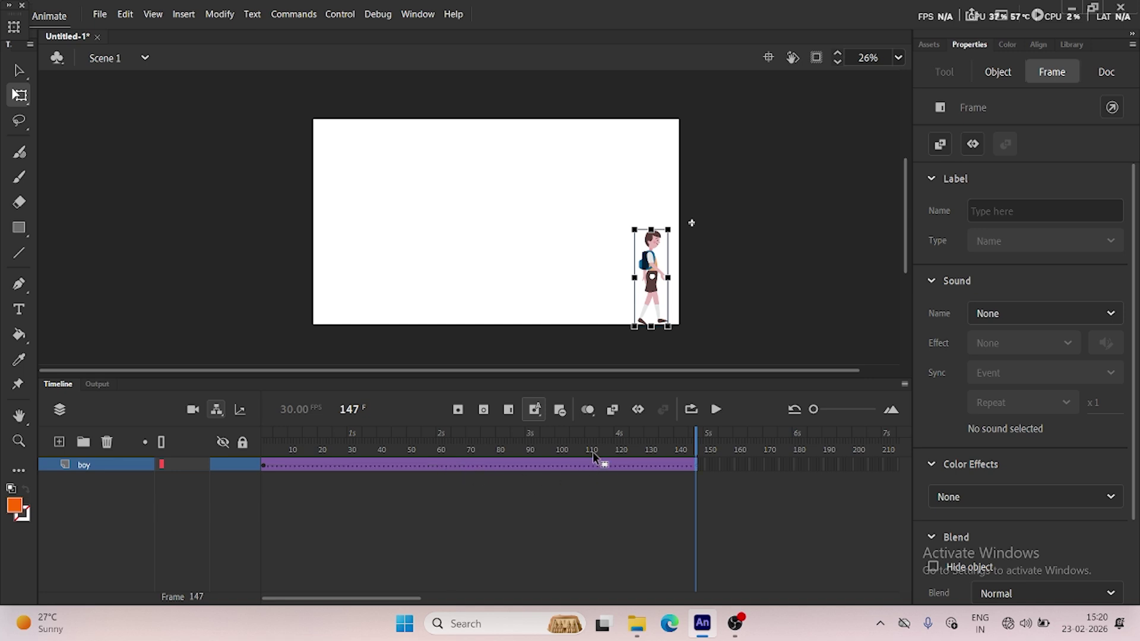
{"action": "left_click", "coordinate": [445, 455]}
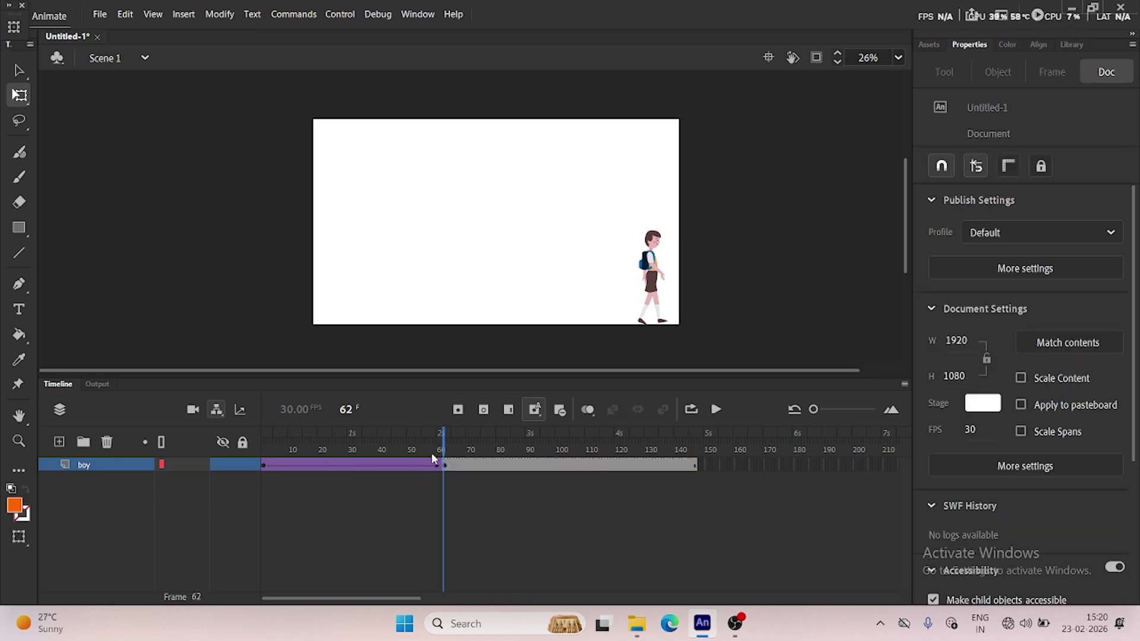
{"action": "key", "text": "Return"}
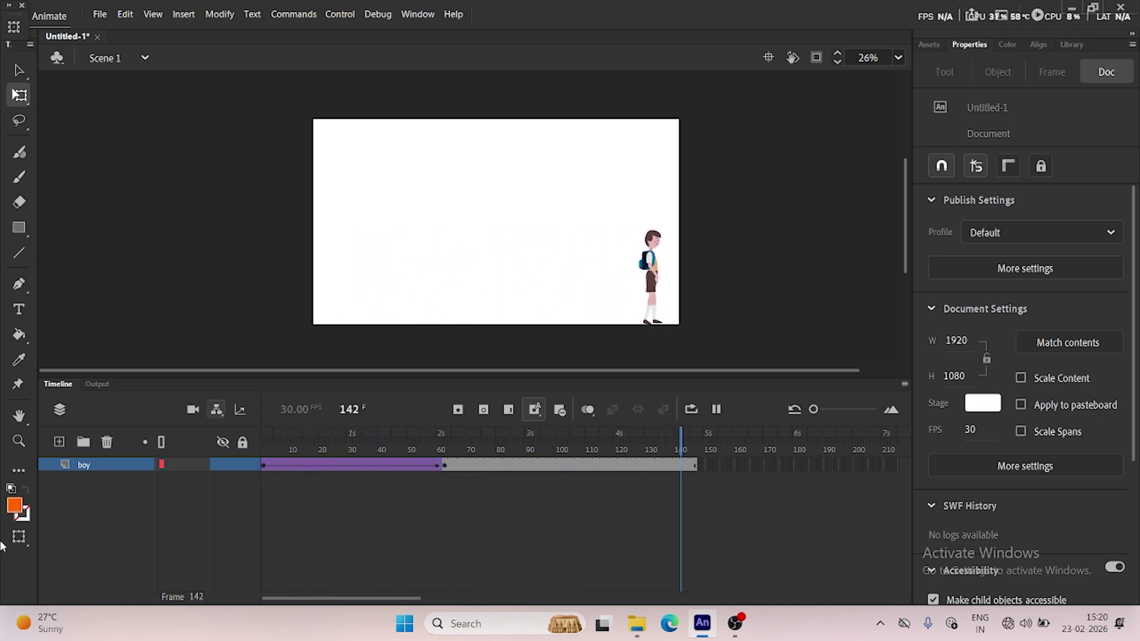
Remove the leftover frames after frame 62 from the boy layer and play the walk again.
{"action": "left_click", "coordinate": [423, 465]}
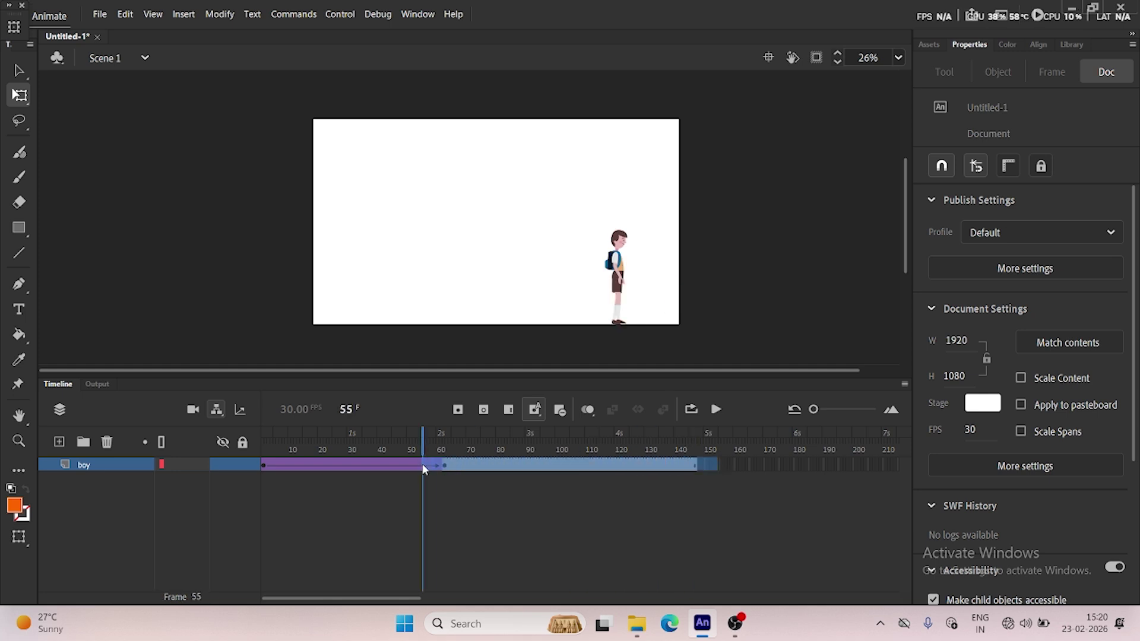
{"action": "left_click_drag", "start_coordinate": [423, 466], "coordinate": [449, 466]}
{"action": "right_click", "coordinate": [449, 466]}
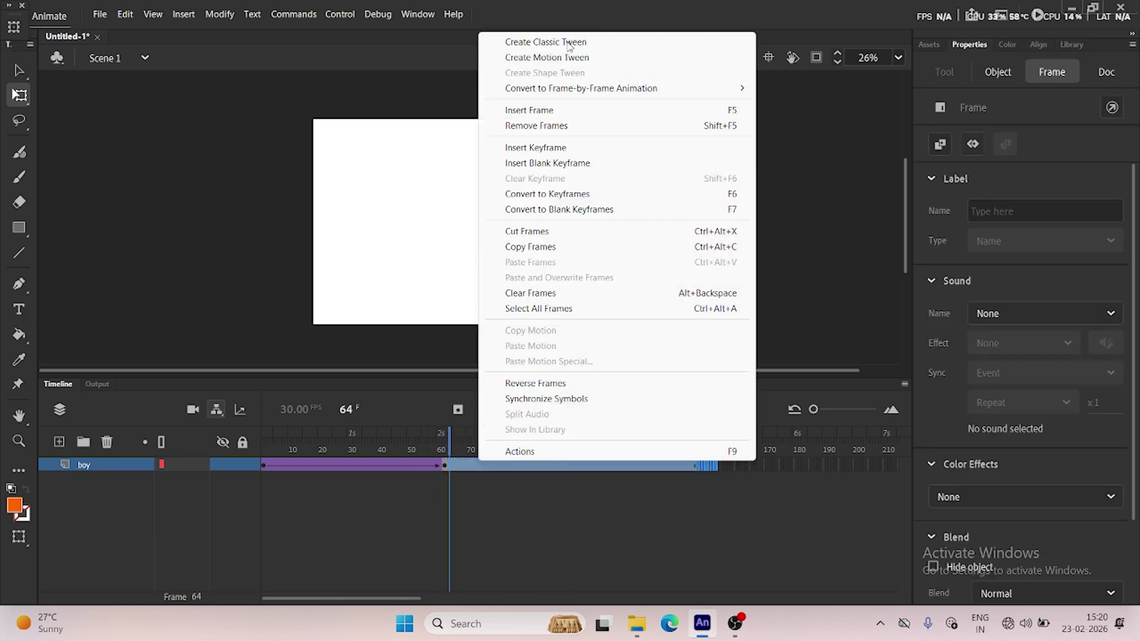
{"action": "left_click", "coordinate": [537, 126]}
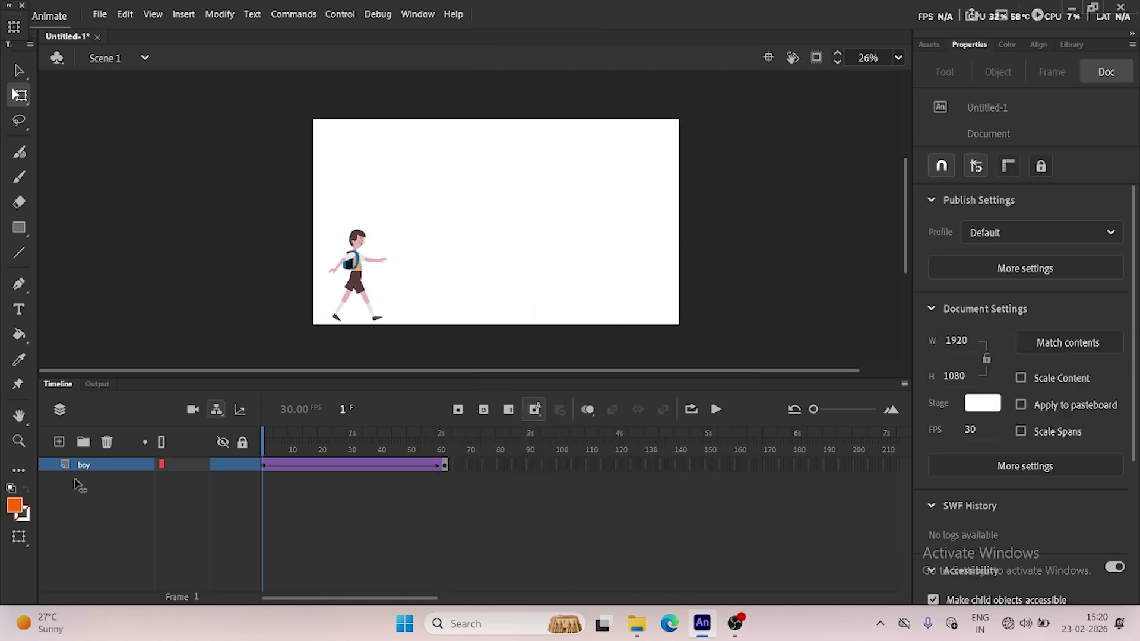
{"action": "key", "text": "Return"}
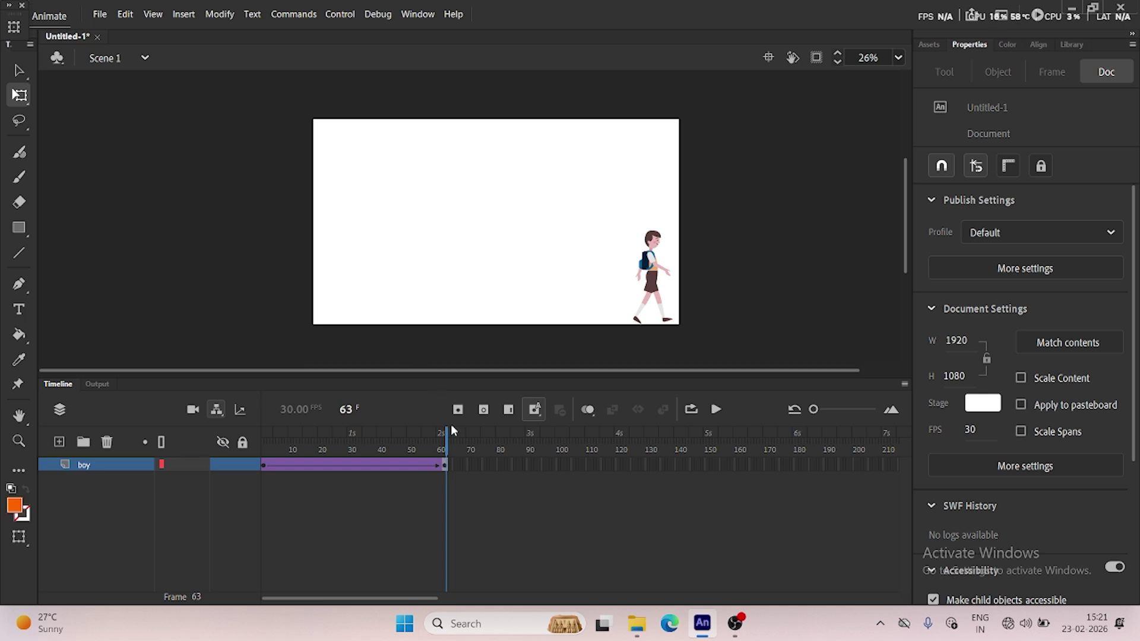
Try squashing the boy instance vertically to about 476 px high at frame 1, and undo the squash.
{"action": "left_click_drag", "start_coordinate": [453, 430], "coordinate": [263, 431]}
{"action": "scroll", "coordinate": [332, 276], "scroll_direction": "up", "scroll_amount": 4}
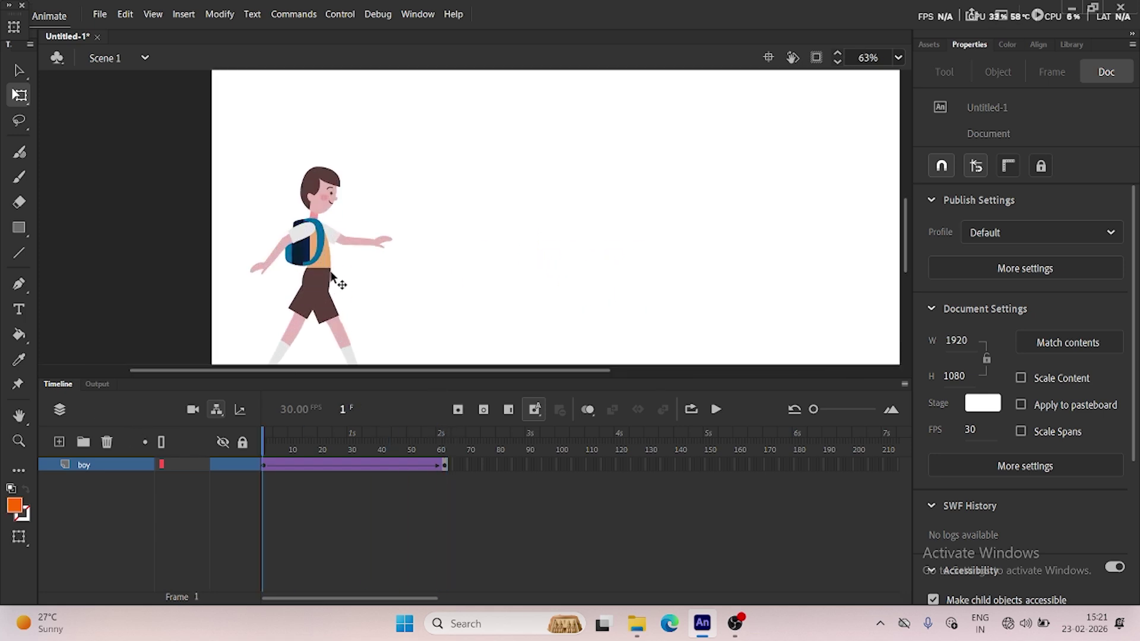
{"action": "left_click_drag", "start_coordinate": [414, 226], "coordinate": [498, 171]}
{"action": "left_click", "coordinate": [408, 194]}
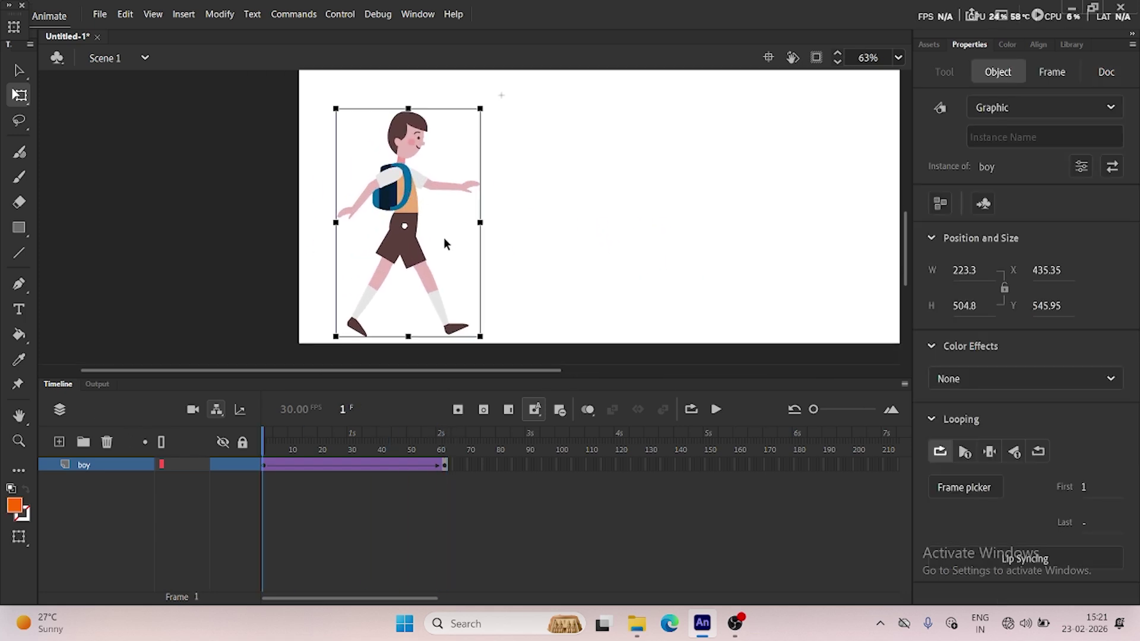
{"action": "left_click_drag", "start_coordinate": [408, 108], "coordinate": [408, 114]}
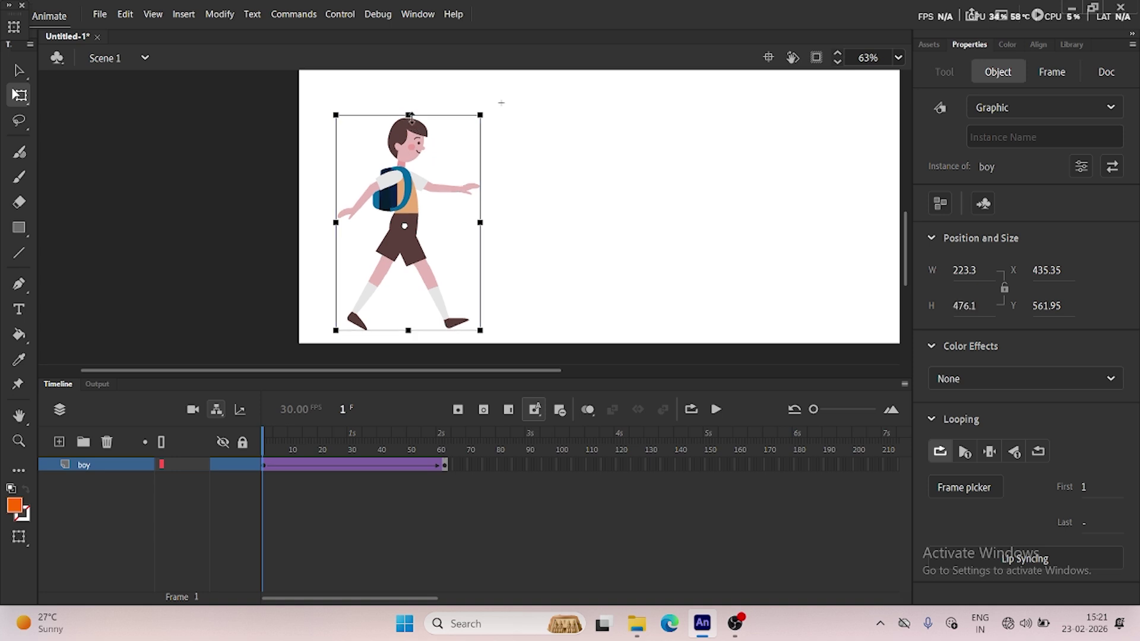
{"action": "key", "text": "ctrl+z"}
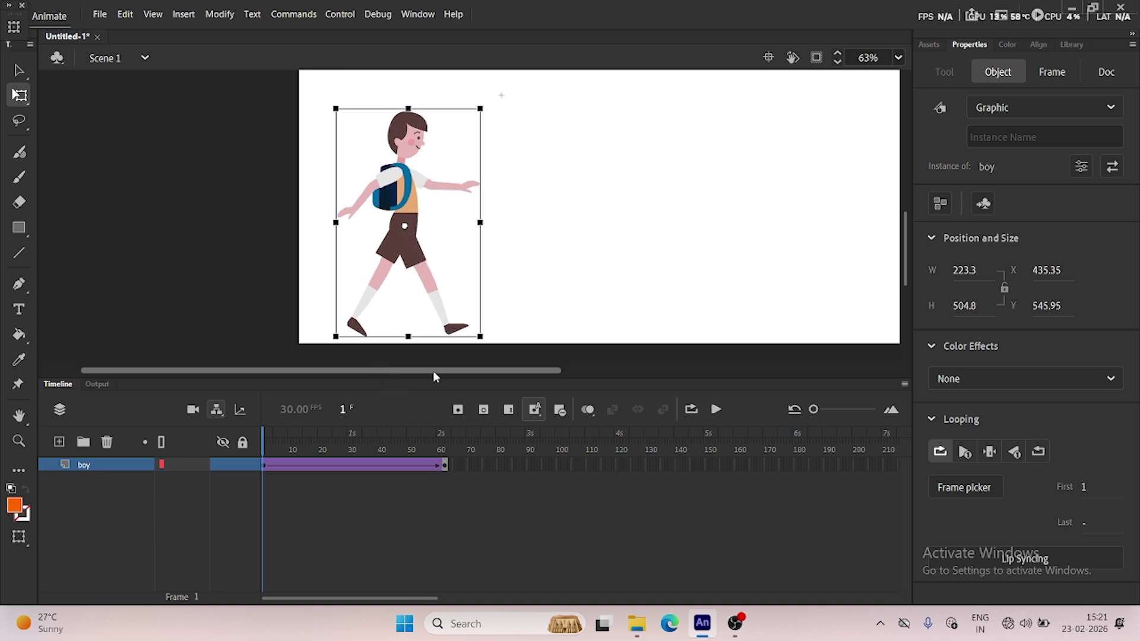
Undo the boy layer's classic tween, end keyframe and added frames back to a single frame with the boy at the stage's lower left.
{"action": "left_click", "coordinate": [536, 465]}
{"action": "key", "text": "F5"}
{"action": "left_click", "coordinate": [537, 461]}
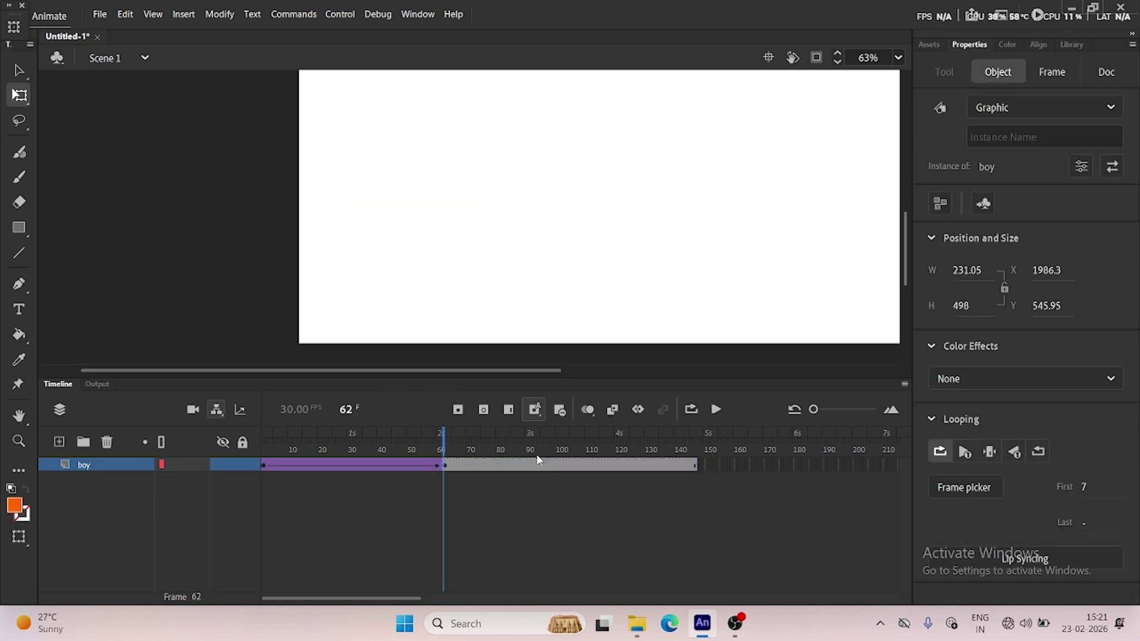
{"action": "key", "text": "ctrl+z"}
{"action": "key", "text": "ctrl+z"}
{"action": "key", "text": "ctrl+z"}
{"action": "key", "text": "ctrl+z"}
{"action": "key", "text": "ctrl+z"}
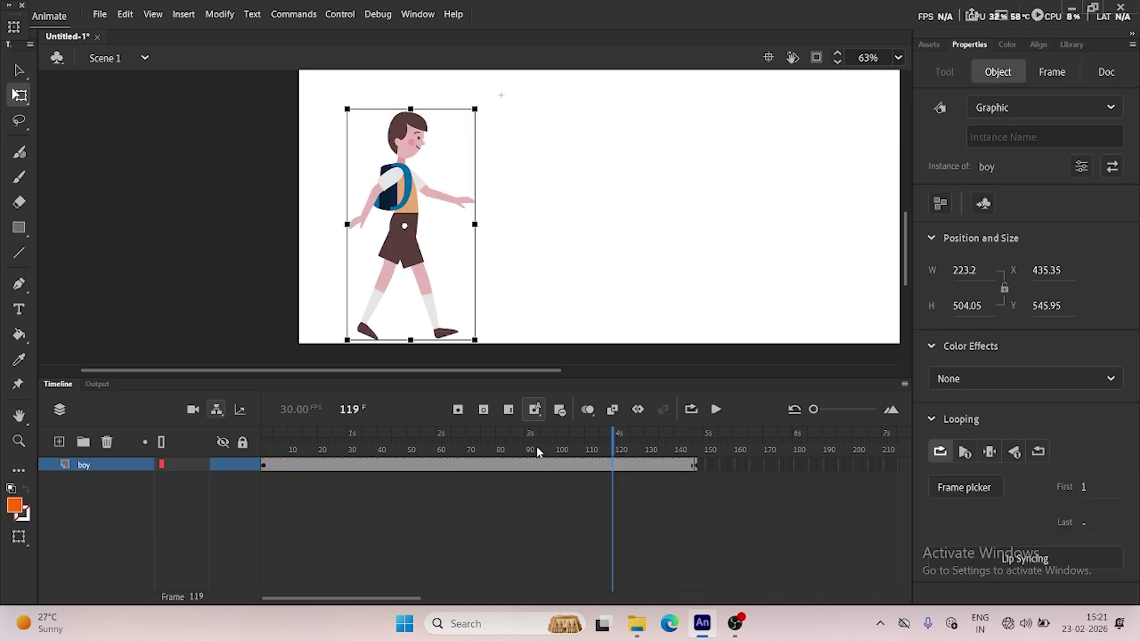
{"action": "key", "text": "ctrl+z"}
{"action": "key", "text": "ctrl+z"}
{"action": "key", "text": "ctrl+z"}
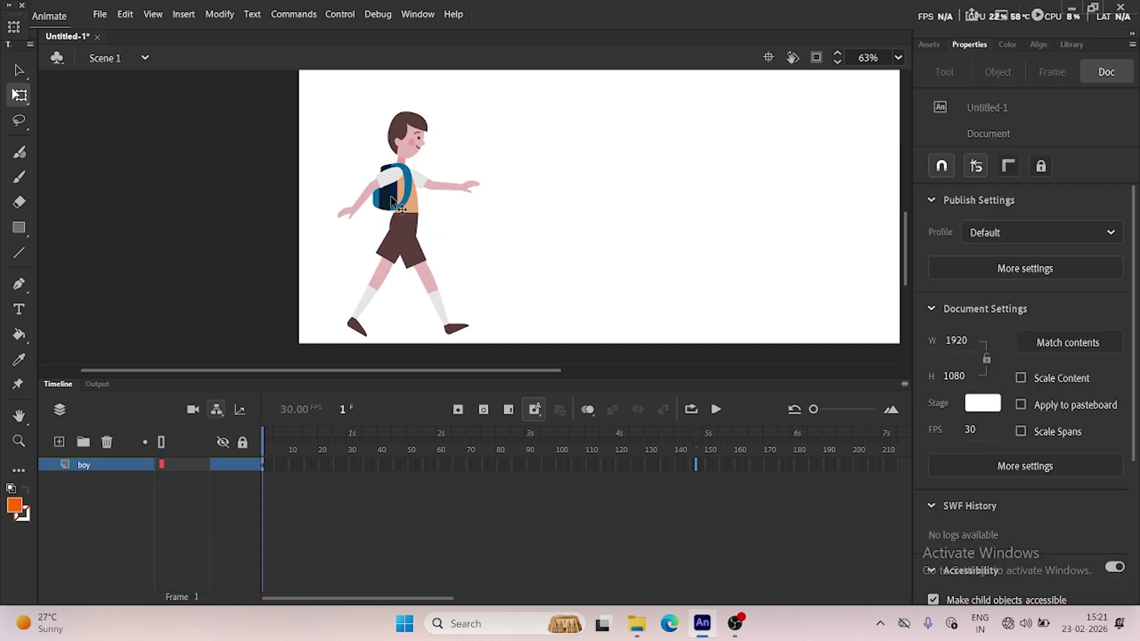
{"action": "left_click", "coordinate": [392, 202]}
{"action": "key", "text": "ctrl+z"}
{"action": "key", "text": "ctrl+z"}
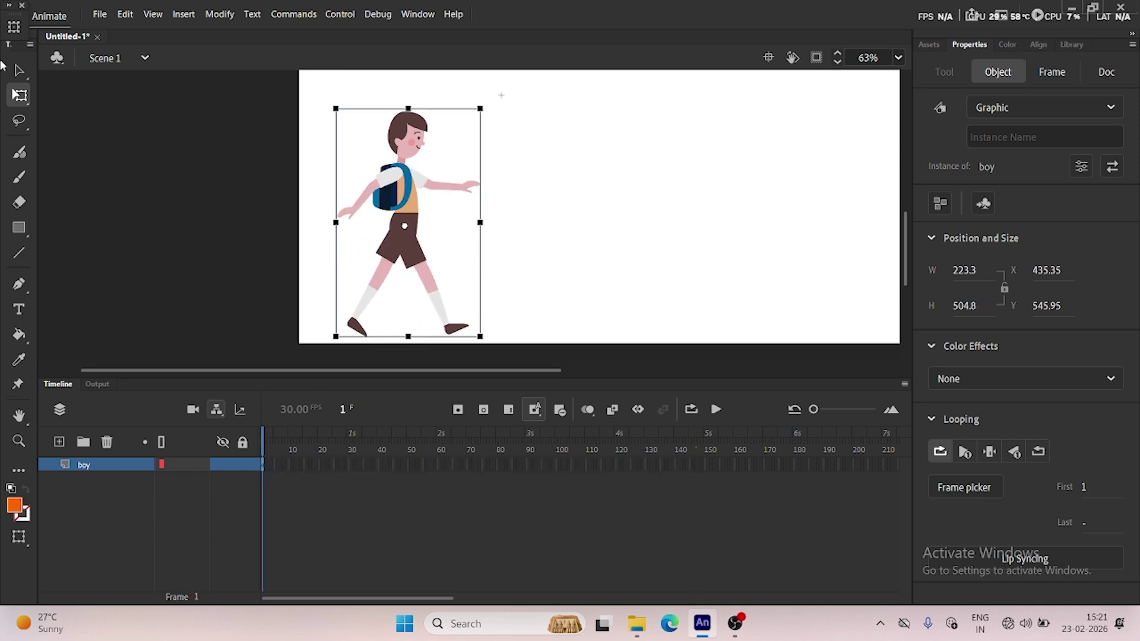
{"action": "key", "text": "ctrl+y"}
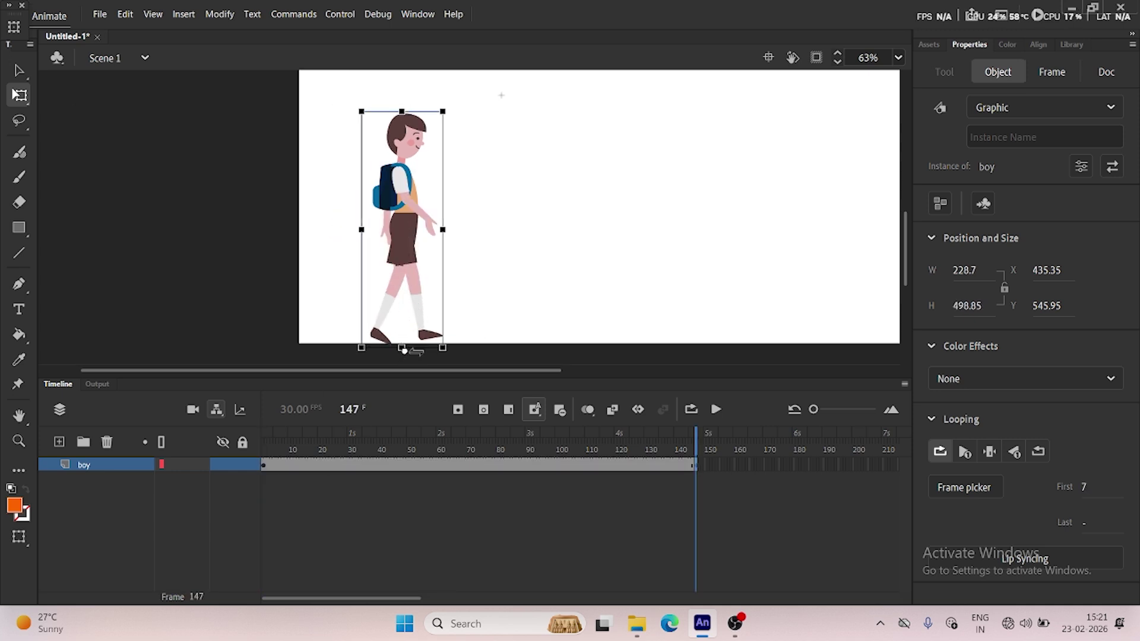
{"action": "key", "text": "ctrl+z"}
{"action": "key", "text": "ctrl+z"}
Move the boy's transformation point to the bottom centre at his feet, test a vertical squash from the head, and undo the squash.
{"action": "left_click", "coordinate": [561, 497]}
{"action": "left_click", "coordinate": [412, 226]}
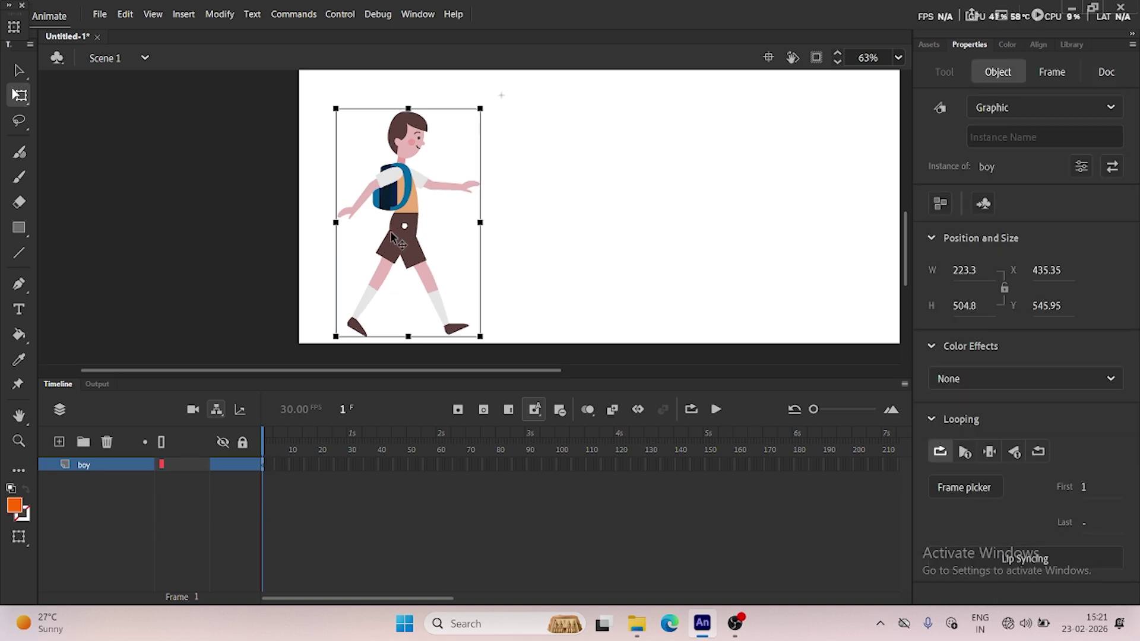
{"action": "left_click_drag", "start_coordinate": [407, 334], "coordinate": [411, 337]}
{"action": "scroll", "coordinate": [412, 191], "scroll_direction": "down", "scroll_amount": 3}
{"action": "scroll", "coordinate": [402, 177], "scroll_direction": "up", "scroll_amount": 6}
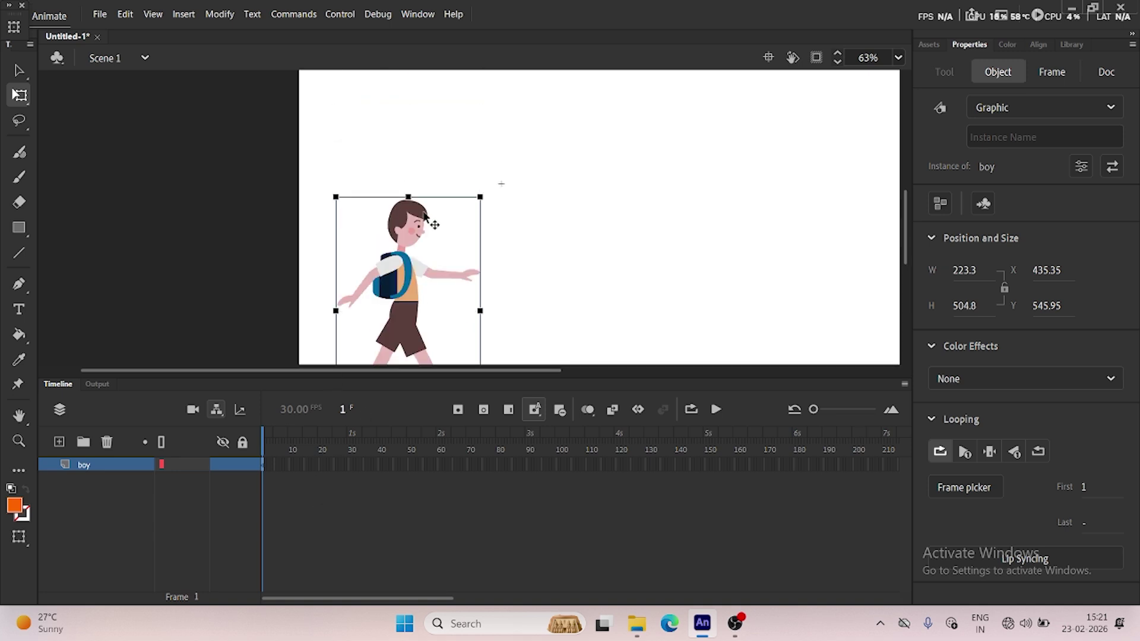
{"action": "left_click_drag", "start_coordinate": [408, 198], "coordinate": [407, 210]}
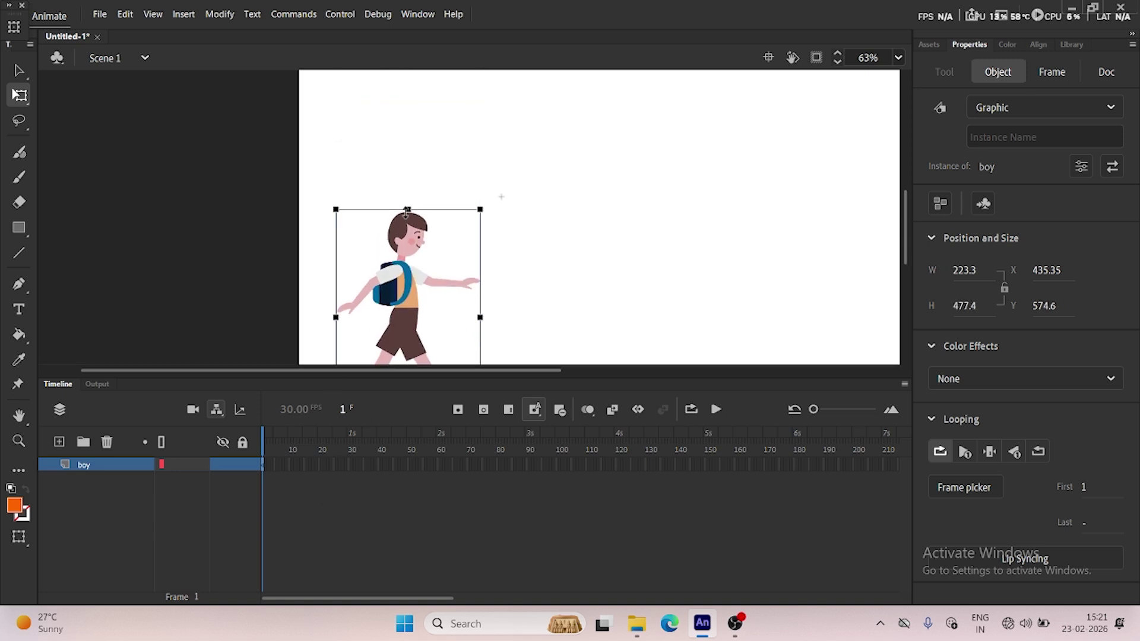
{"action": "key", "text": "ctrl+z"}
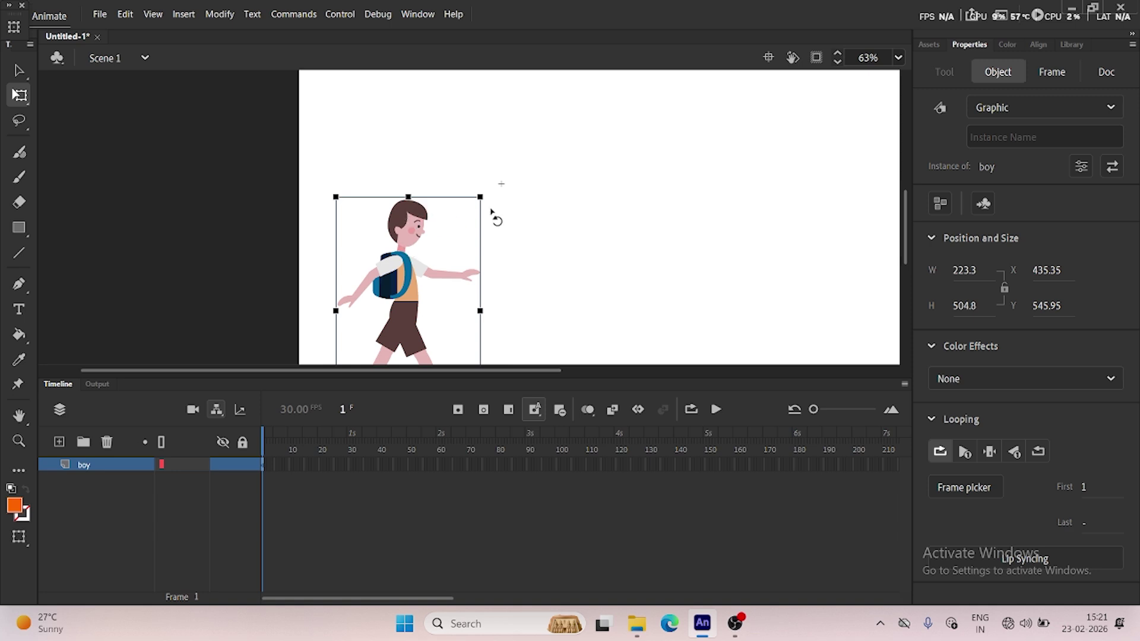
Extend the boy layer to frame 68 and classic-tween the boy horizontally to the stage's right side at that frame.
{"action": "scroll", "coordinate": [489, 208], "scroll_direction": "down", "scroll_amount": 4}
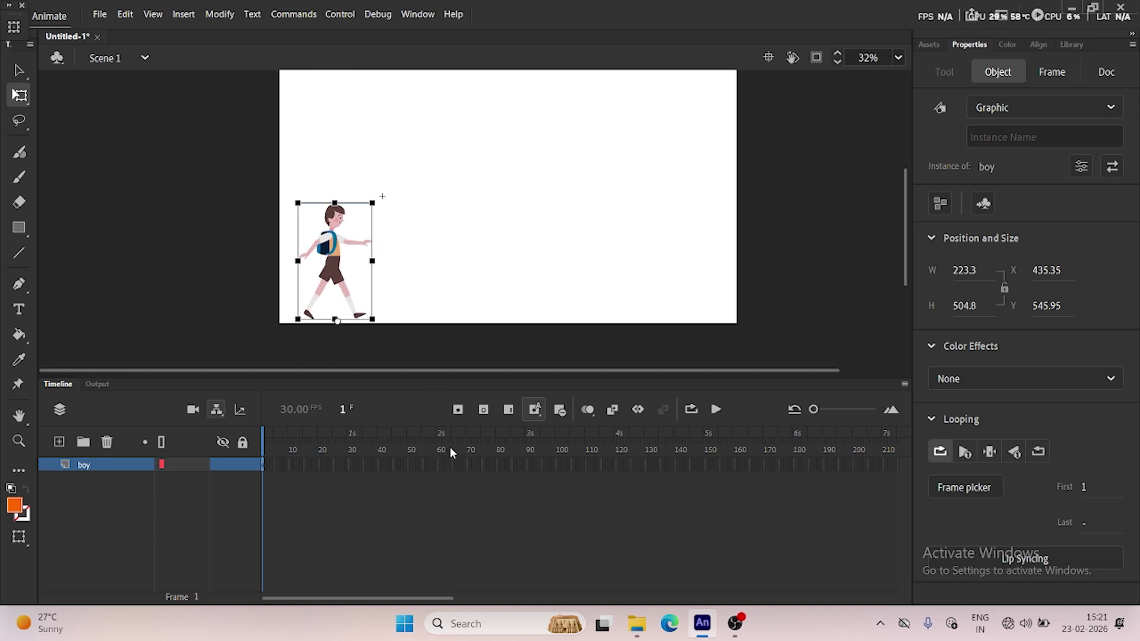
{"action": "left_click", "coordinate": [462, 466]}
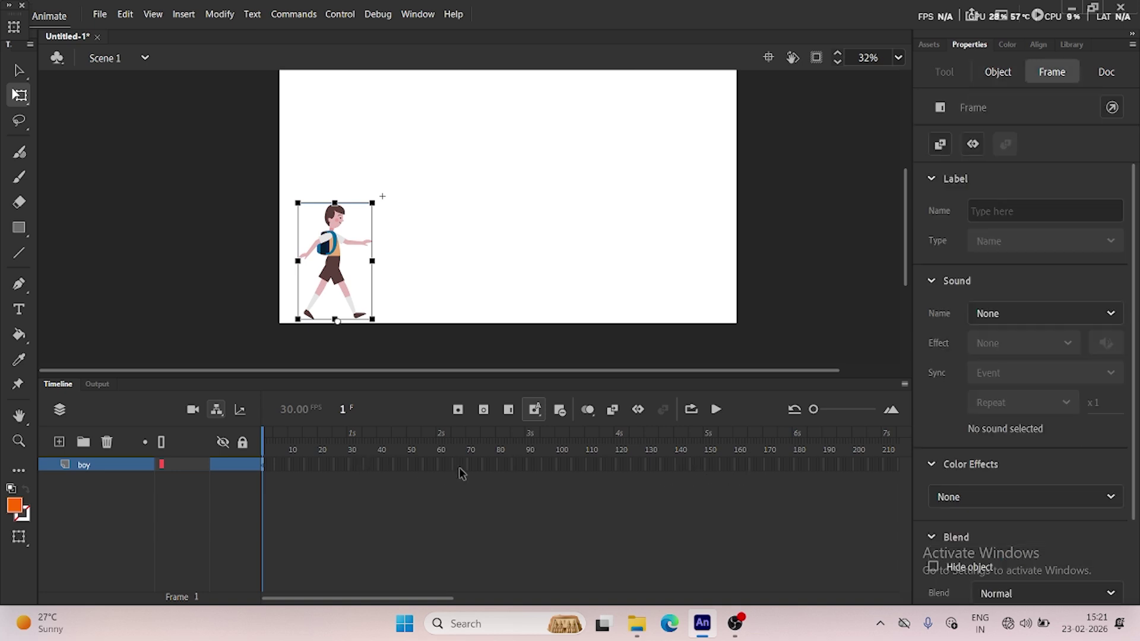
{"action": "key", "text": "F5"}
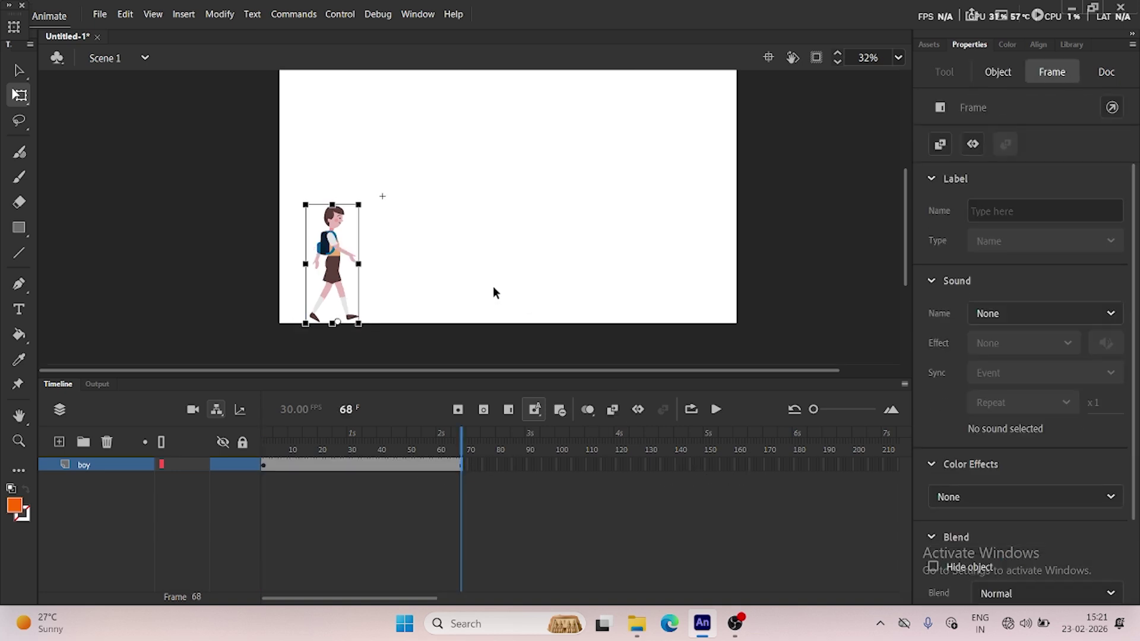
{"action": "left_click_drag", "start_coordinate": [336, 264], "coordinate": [687, 261]}
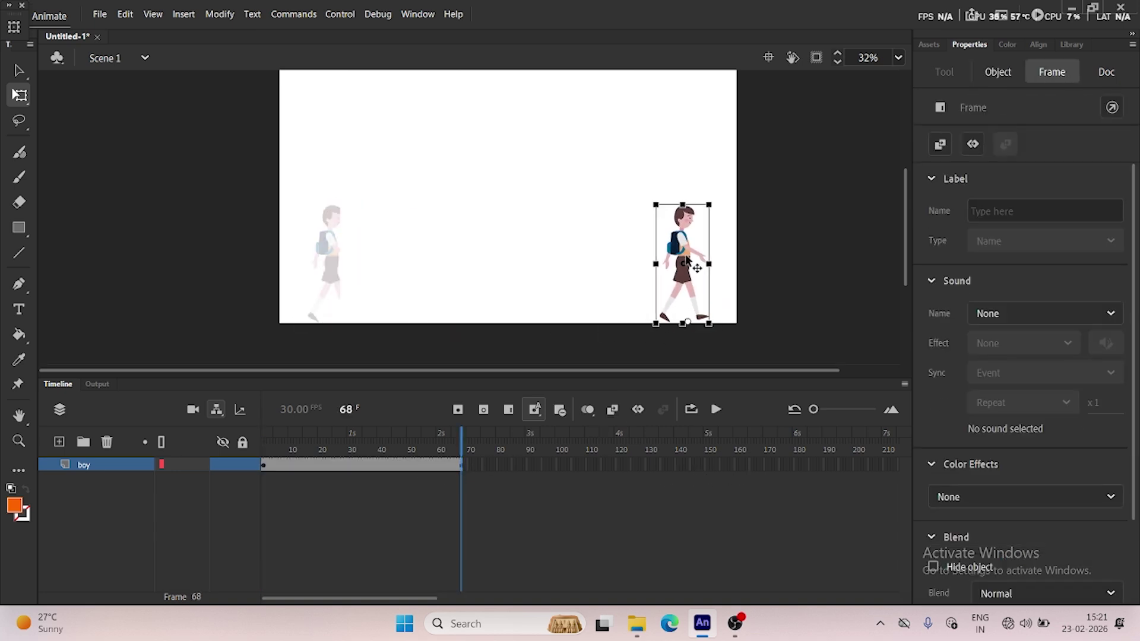
{"action": "right_click", "coordinate": [354, 466]}
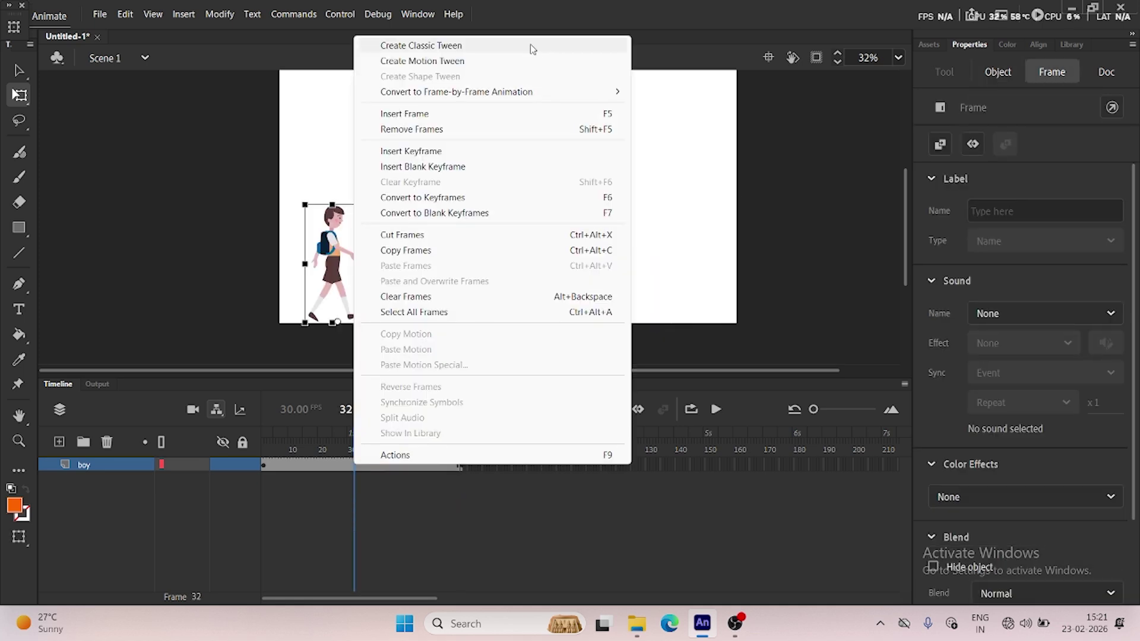
{"action": "left_click", "coordinate": [483, 47]}
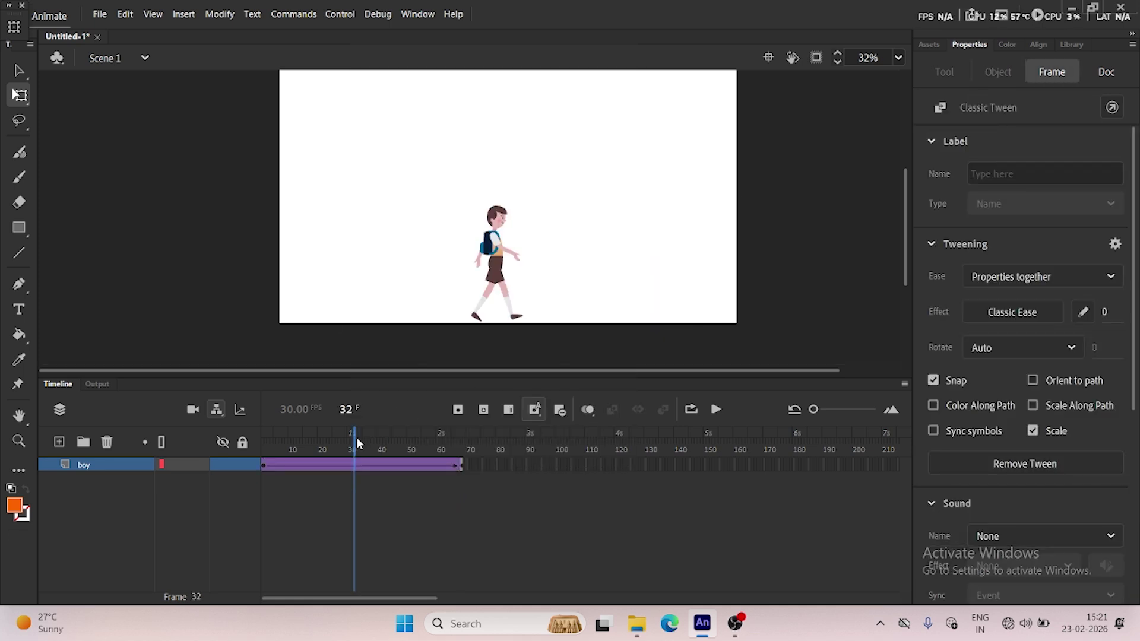
Scale the boy vertically to about 476 px high at frame 1 and 488 px at frame 8, and preview the bounce.
{"action": "left_click_drag", "start_coordinate": [357, 440], "coordinate": [214, 458]}
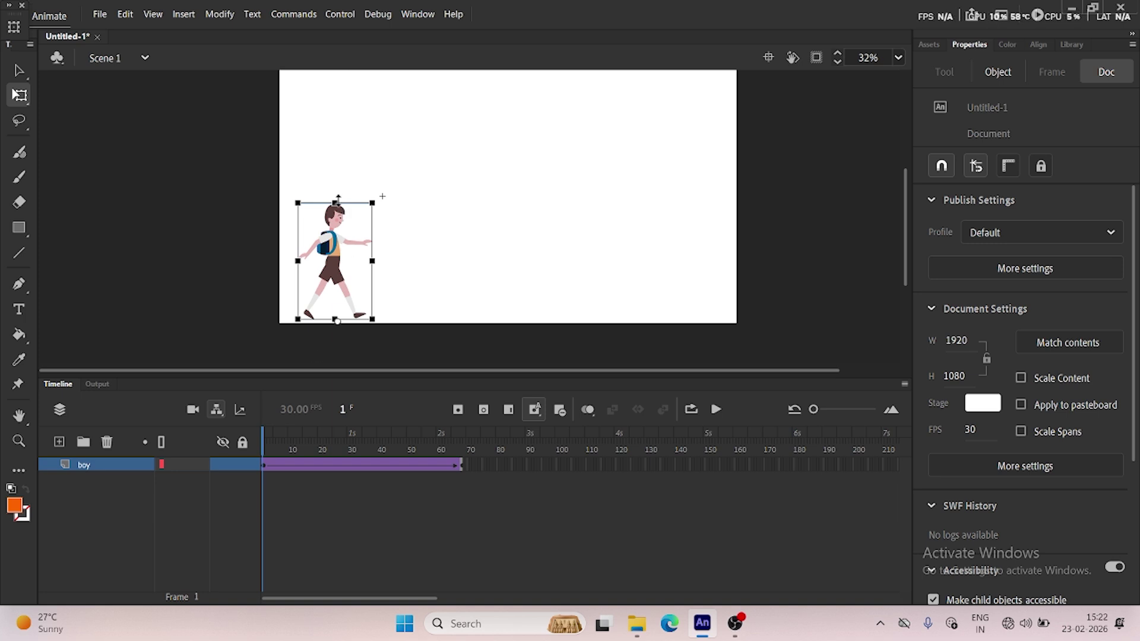
{"action": "left_click_drag", "start_coordinate": [338, 200], "coordinate": [337, 206]}
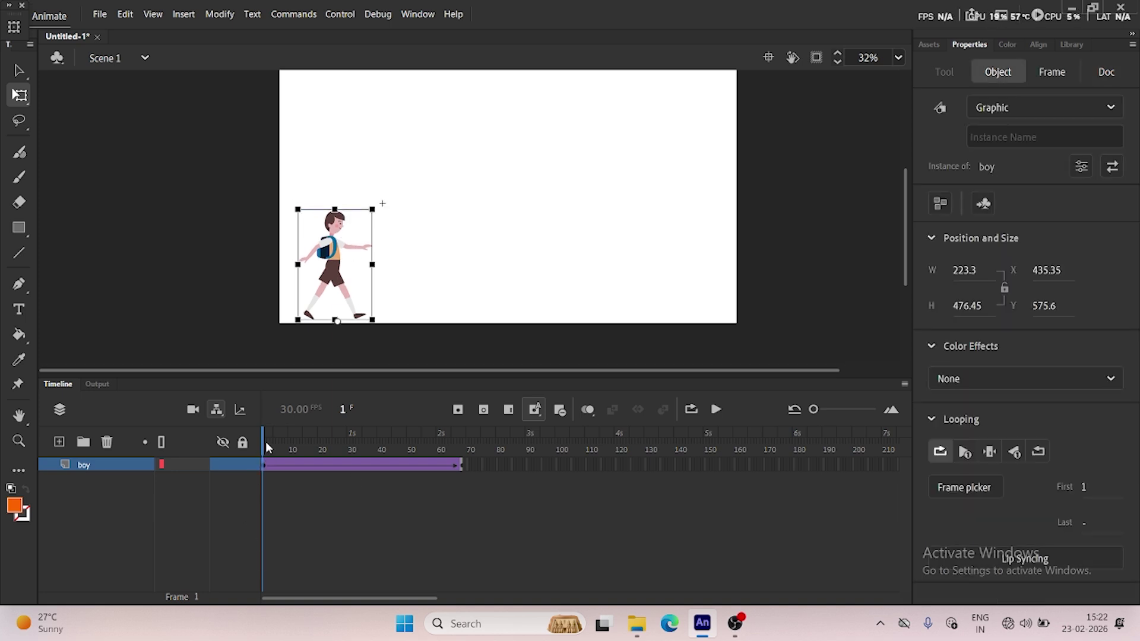
{"action": "left_click_drag", "start_coordinate": [265, 446], "coordinate": [291, 448]}
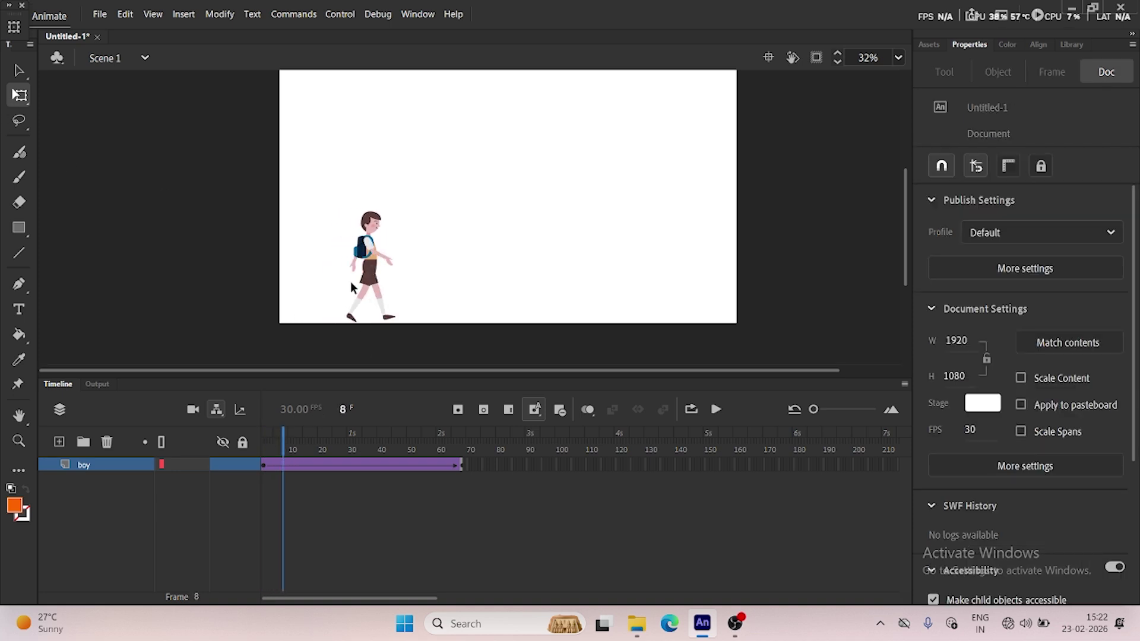
{"action": "left_click", "coordinate": [380, 280]}
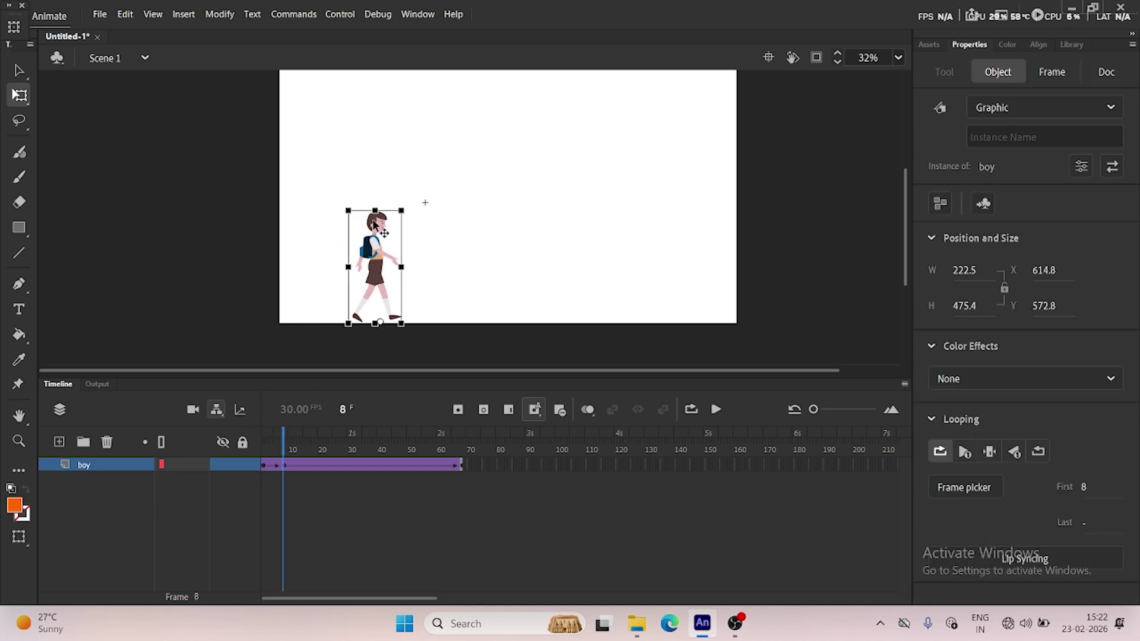
{"action": "left_click_drag", "start_coordinate": [374, 211], "coordinate": [374, 207]}
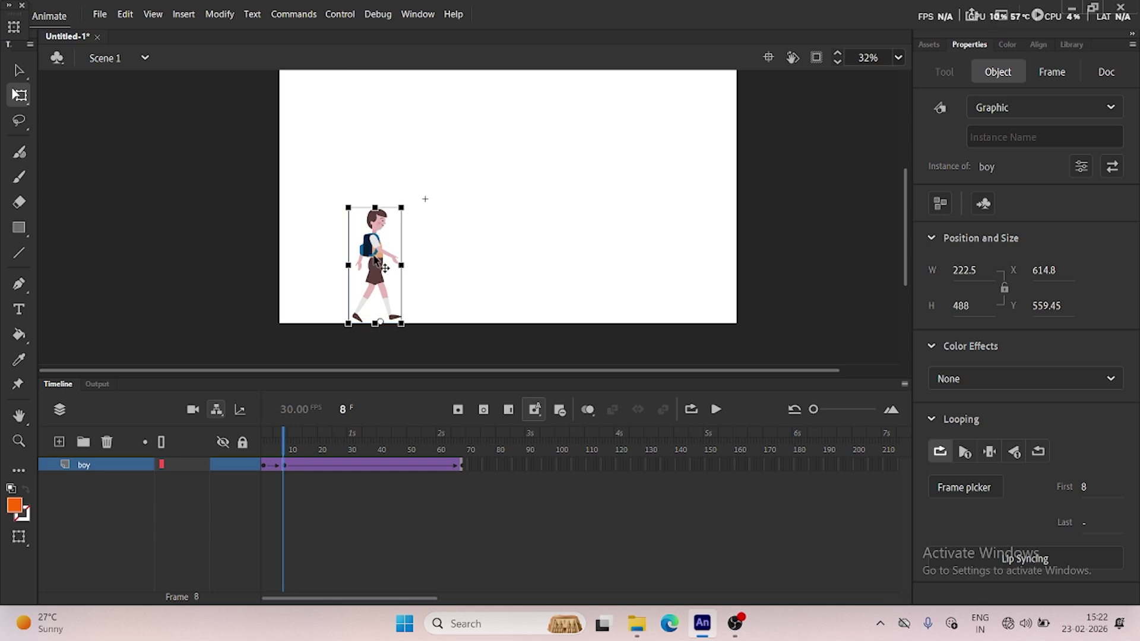
{"action": "key", "text": "Return"}
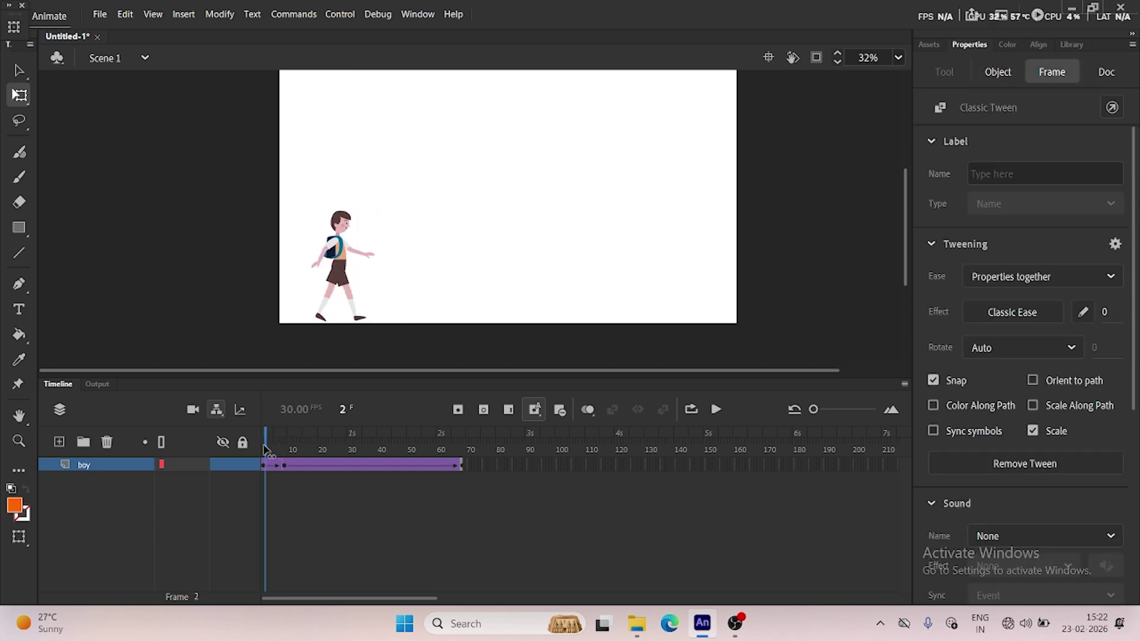
{"action": "key", "text": "Return"}
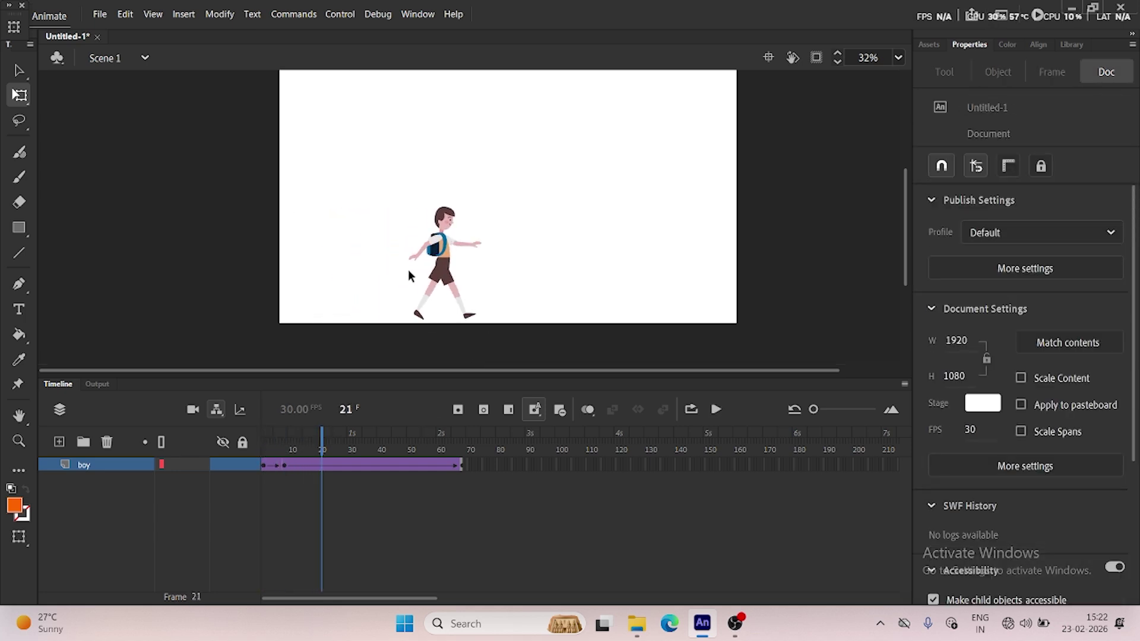
Examine the boy's bounce and walking pose up close between frames 4 and 22.
{"action": "scroll", "coordinate": [407, 270], "scroll_direction": "up", "scroll_amount": 4}
{"action": "left_click", "coordinate": [286, 465]}
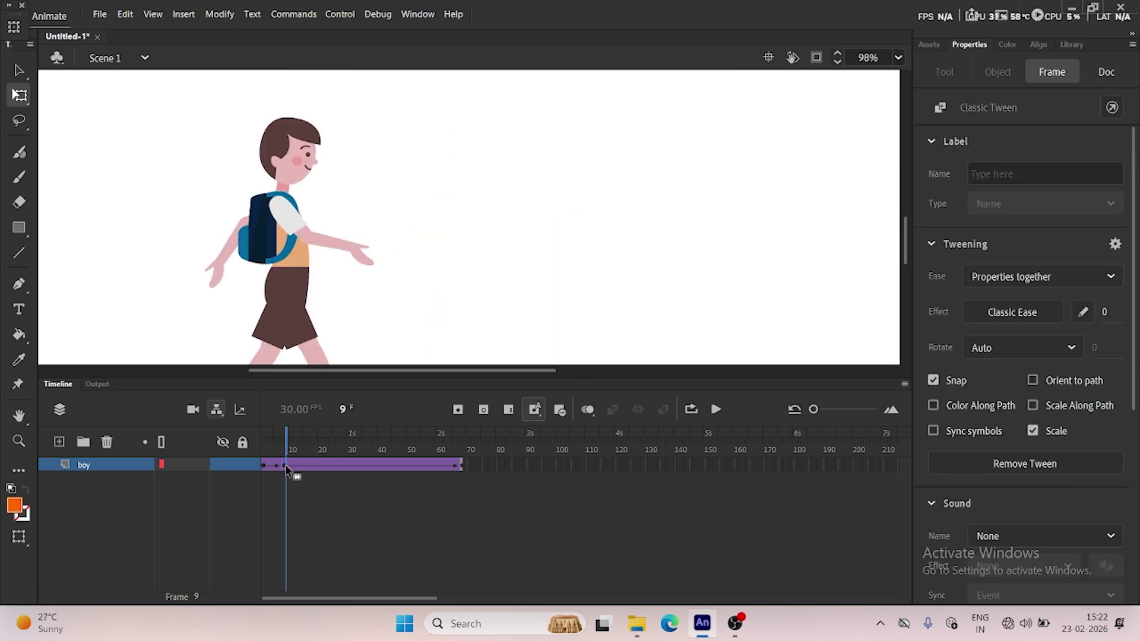
{"action": "scroll", "coordinate": [305, 165], "scroll_direction": "up", "scroll_amount": 1}
{"action": "left_click_drag", "start_coordinate": [286, 451], "coordinate": [271, 456]}
{"action": "left_click", "coordinate": [467, 215]}
{"action": "scroll", "coordinate": [511, 115], "scroll_direction": "down", "scroll_amount": 2}
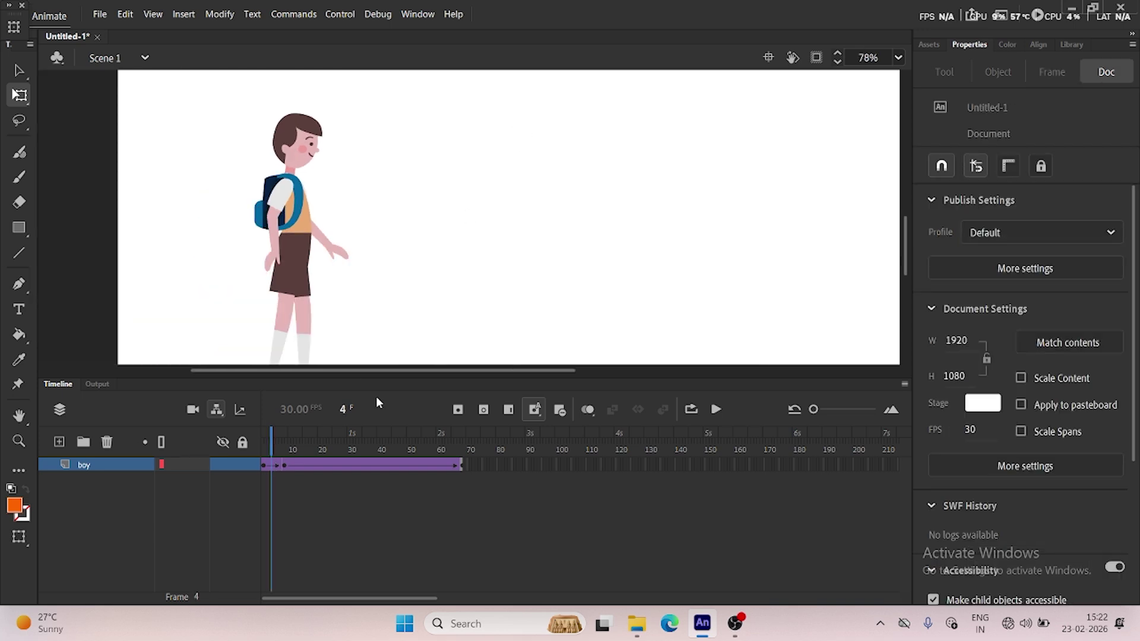
{"action": "left_click", "coordinate": [287, 465]}
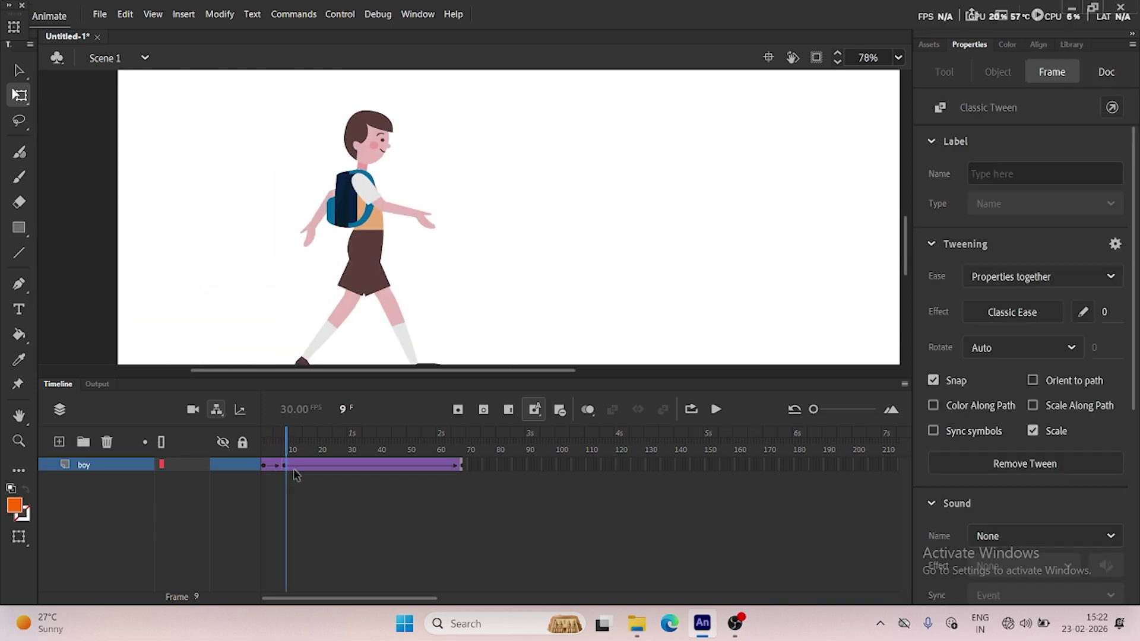
{"action": "left_click_drag", "start_coordinate": [290, 439], "coordinate": [324, 442]}
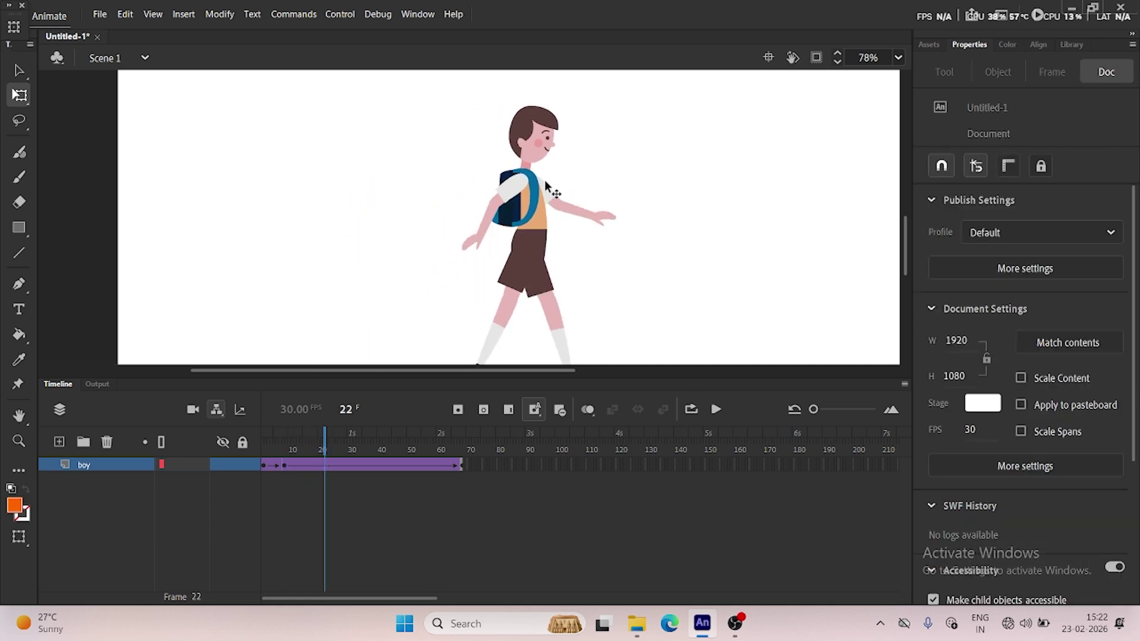
Squash the boy vertically to about 440 px high at frame 22 and preview the frames leading up to it.
{"action": "scroll", "coordinate": [550, 234], "scroll_direction": "down", "scroll_amount": 5}
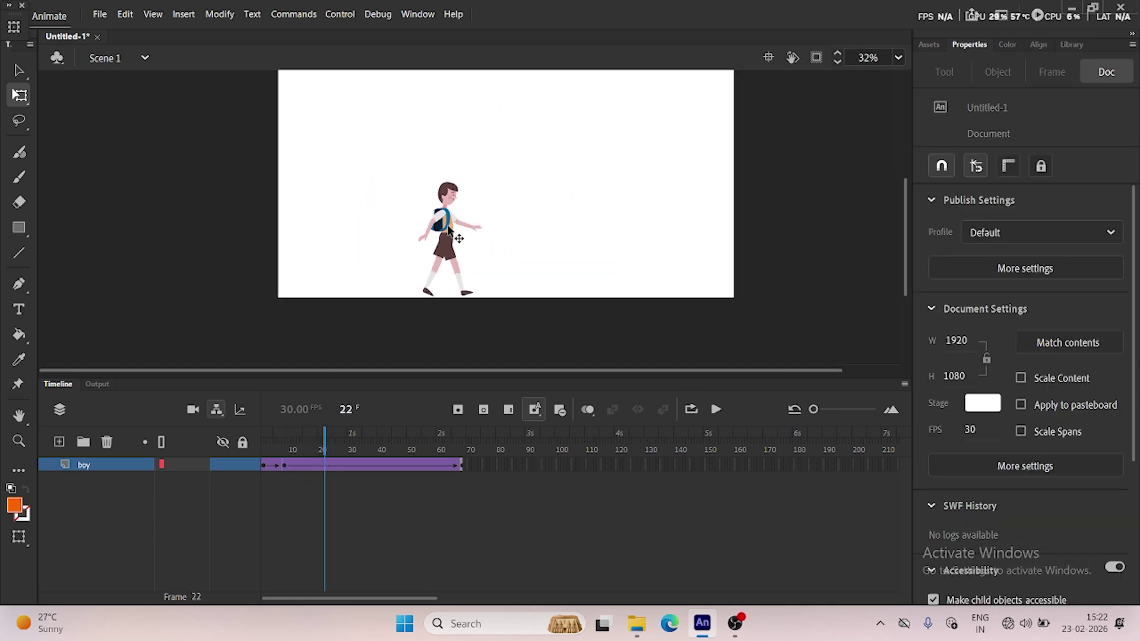
{"action": "left_click", "coordinate": [452, 236]}
{"action": "left_click_drag", "start_coordinate": [464, 180], "coordinate": [464, 191]}
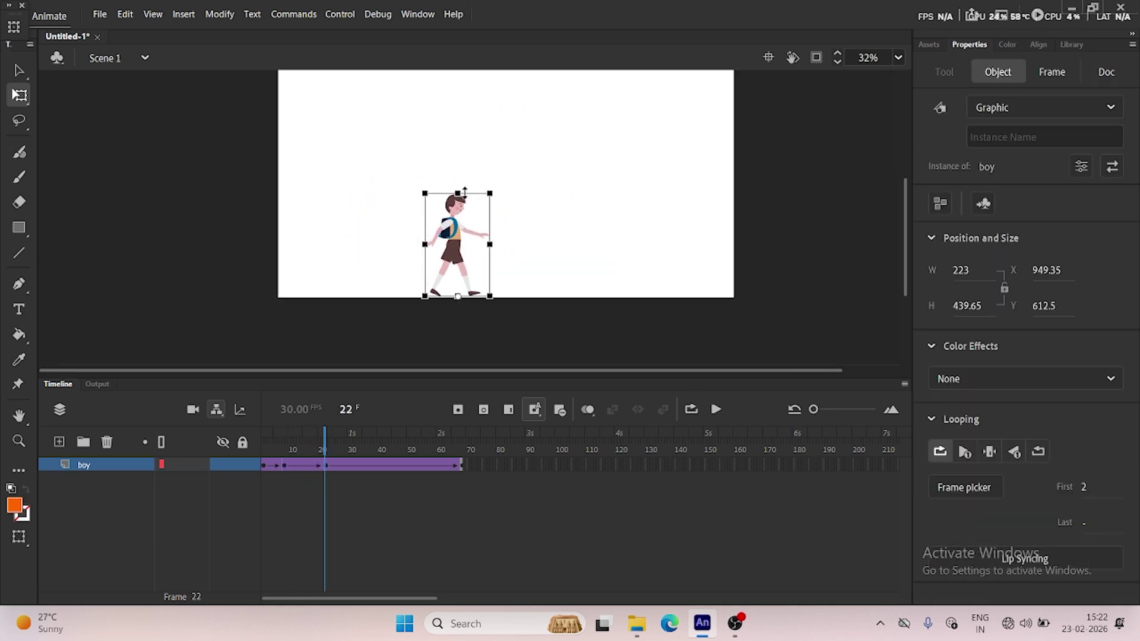
{"action": "left_click", "coordinate": [328, 446]}
{"action": "left_click_drag", "start_coordinate": [328, 447], "coordinate": [297, 457]}
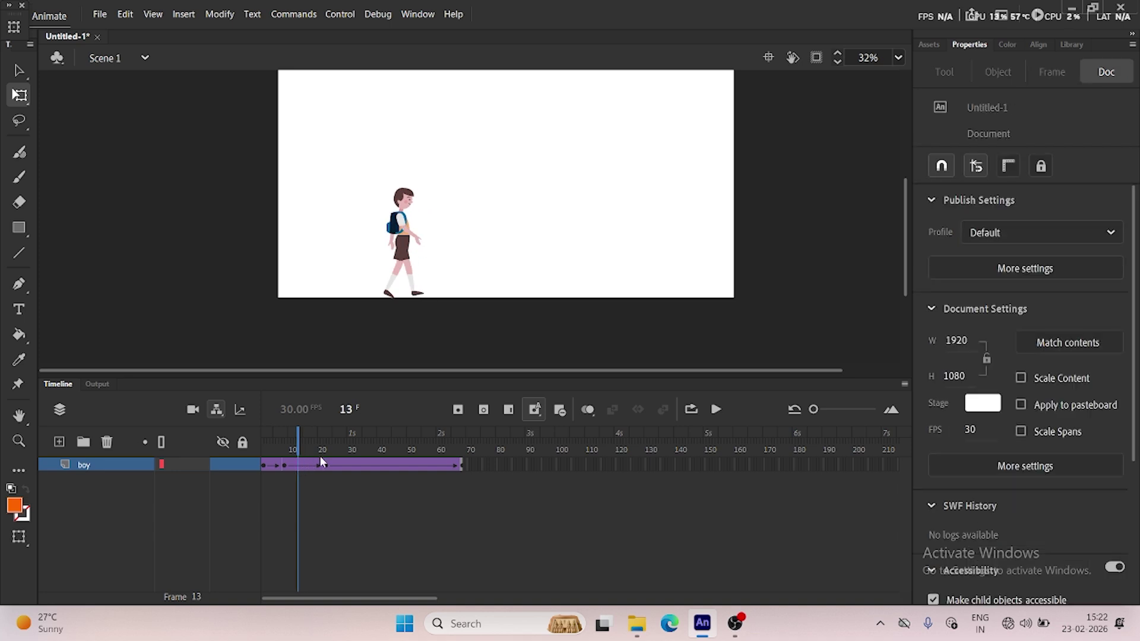
Undo the squash and all bounce keyframes on the boy layer back to the plain 68-frame classic tween, and check the start of the walk.
{"action": "left_click", "coordinate": [321, 462]}
{"action": "key", "text": "ctrl+z"}
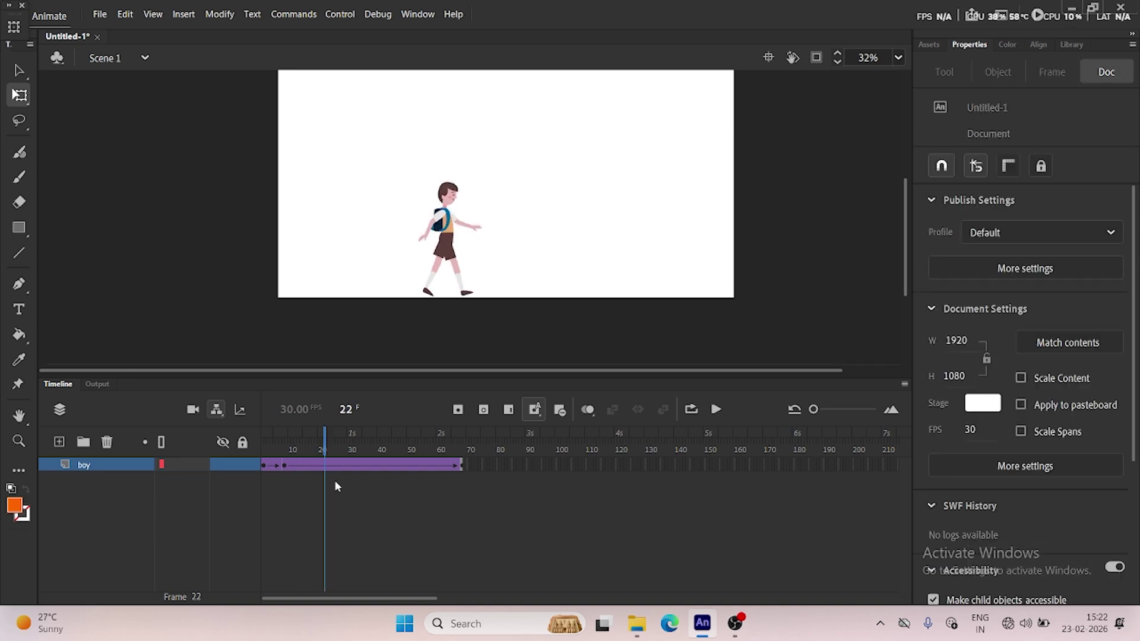
{"action": "key", "text": "ctrl+z"}
{"action": "key", "text": "ctrl+z"}
{"action": "key", "text": "ctrl+z"}
{"action": "key", "text": "ctrl+z"}
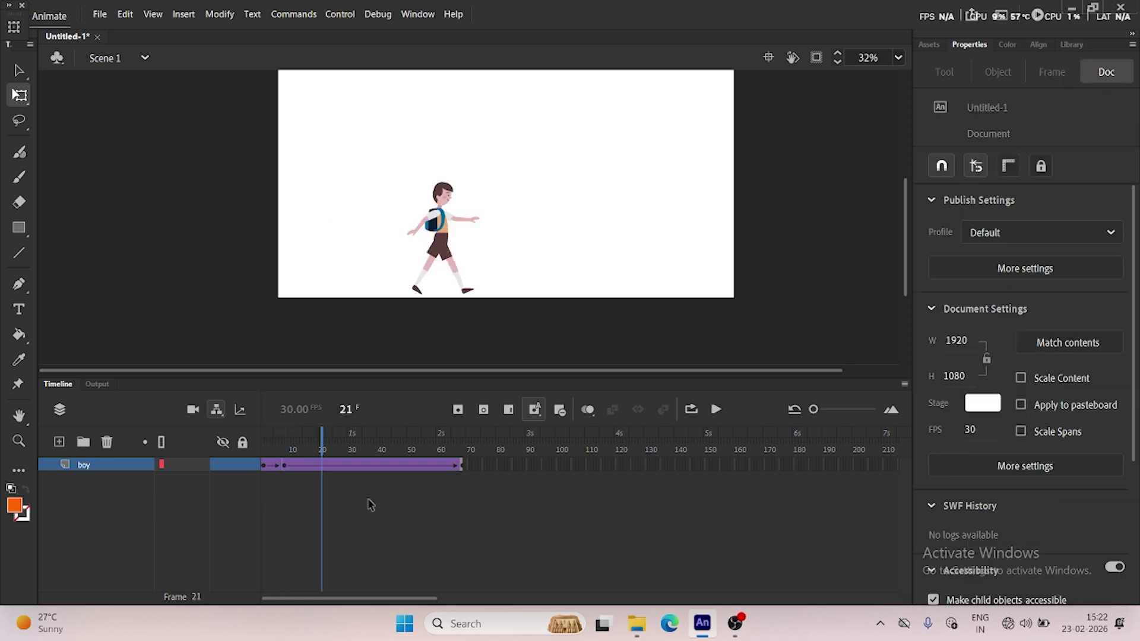
{"action": "key", "text": "ctrl+z"}
{"action": "key", "text": "ctrl+z"}
{"action": "key", "text": "ctrl+z"}
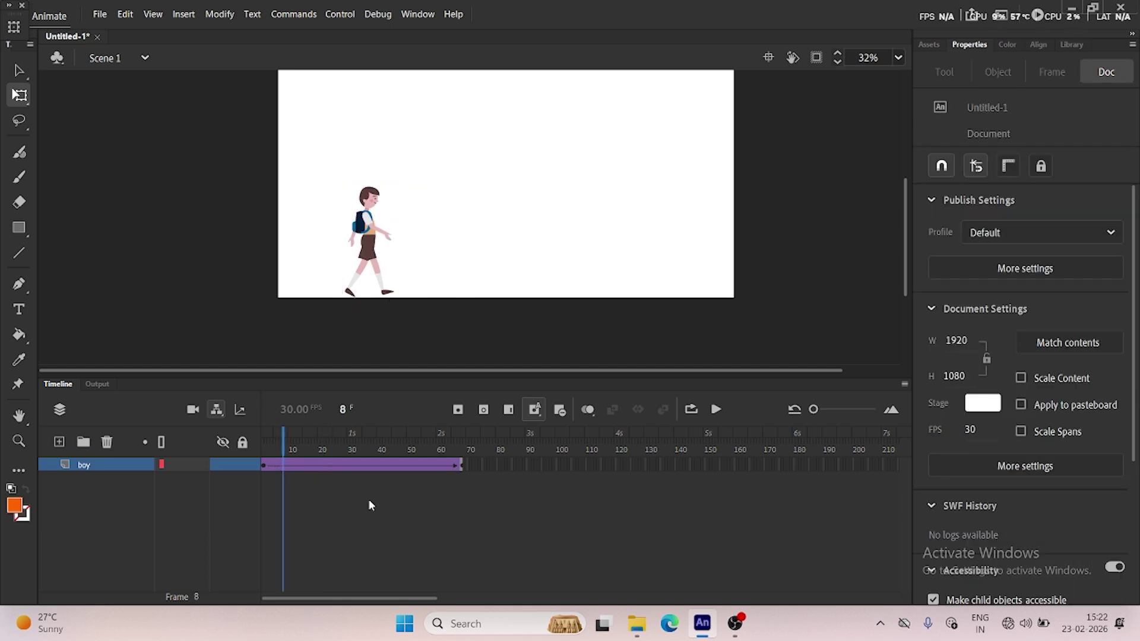
{"action": "left_click_drag", "start_coordinate": [286, 419], "coordinate": [301, 452]}
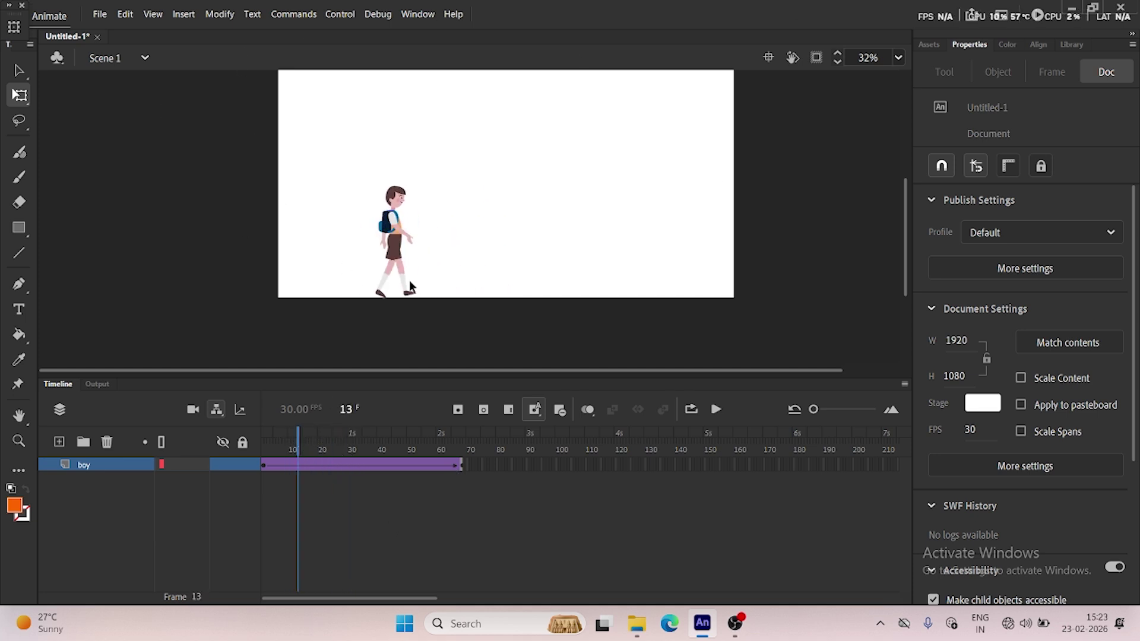
{"action": "left_click_drag", "start_coordinate": [278, 442], "coordinate": [198, 446]}
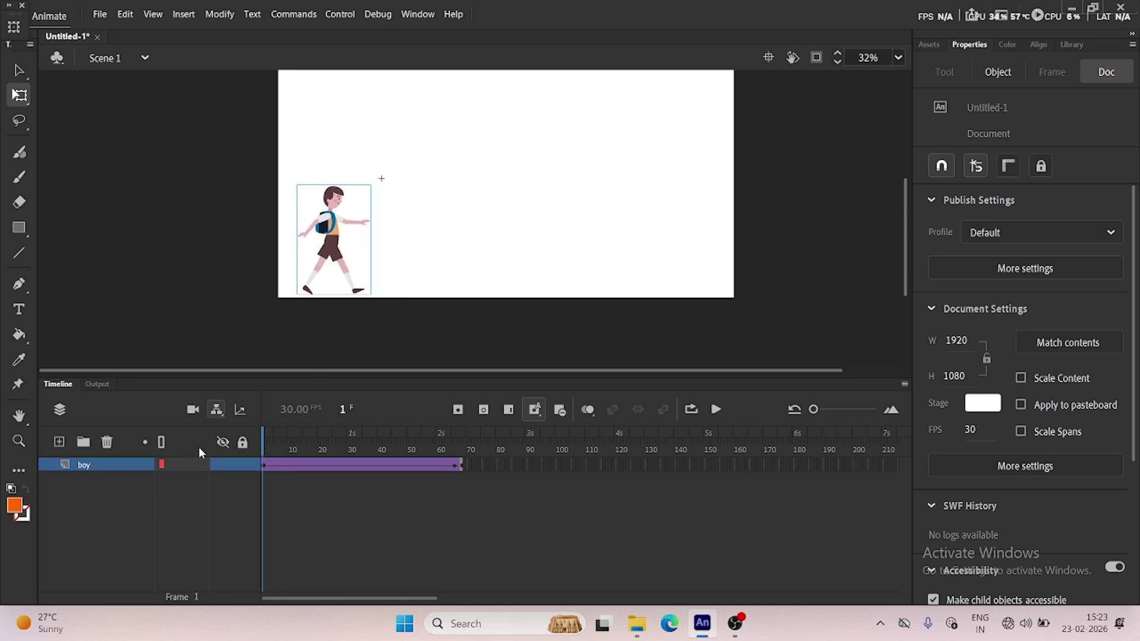
Add a layer above the boy layer and place a second, smaller boy instance just ahead of the first on the stage's bottom edge.
{"action": "left_click", "coordinate": [59, 443]}
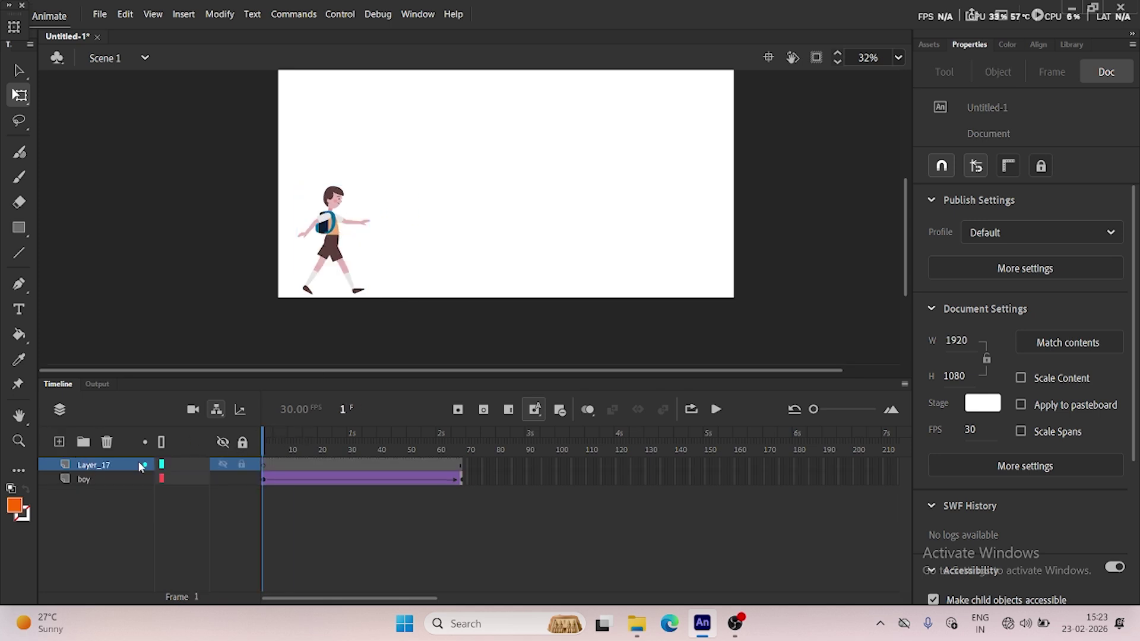
{"action": "left_click", "coordinate": [1077, 48]}
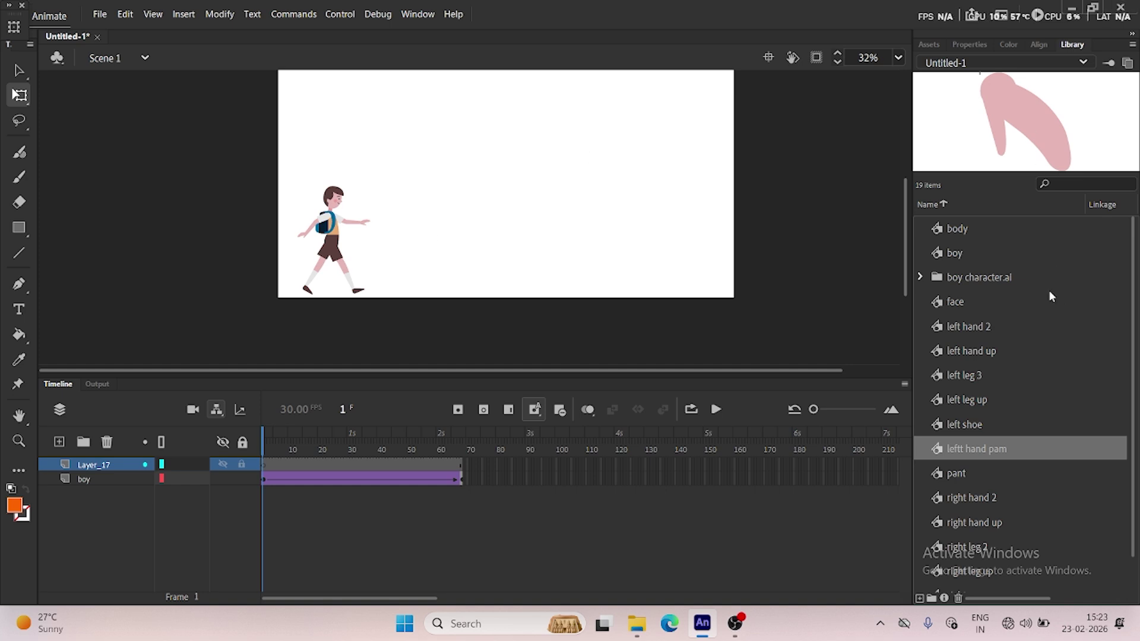
{"action": "left_click", "coordinate": [957, 255]}
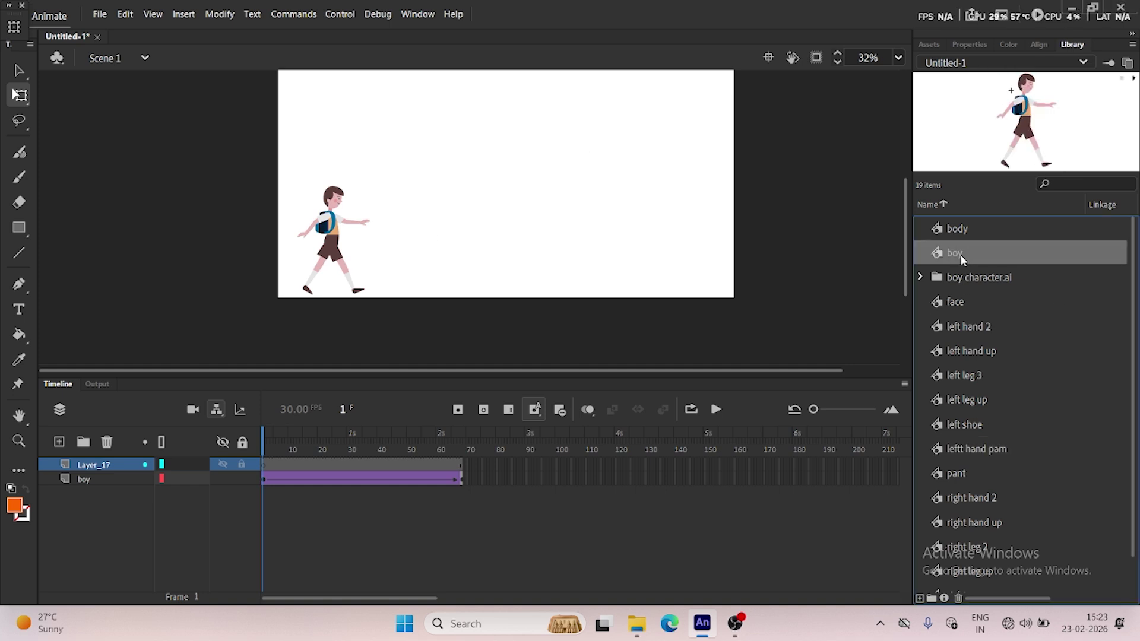
{"action": "left_click_drag", "start_coordinate": [959, 254], "coordinate": [409, 239]}
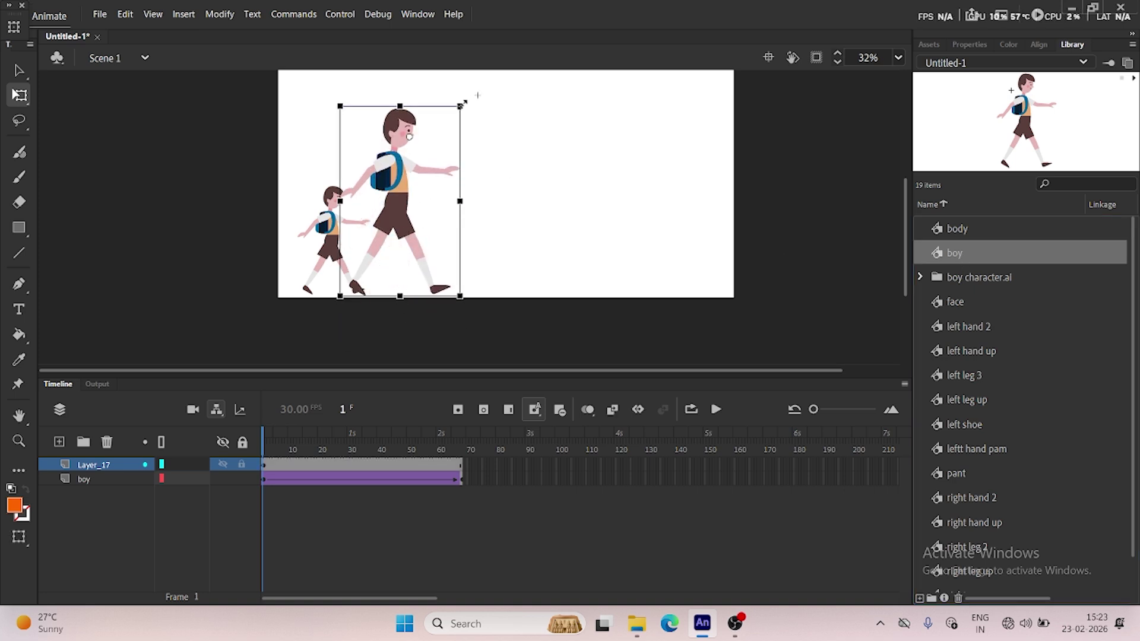
{"action": "left_click_drag", "start_coordinate": [463, 104], "coordinate": [442, 115]}
{"action": "left_click_drag", "start_coordinate": [408, 179], "coordinate": [402, 271]}
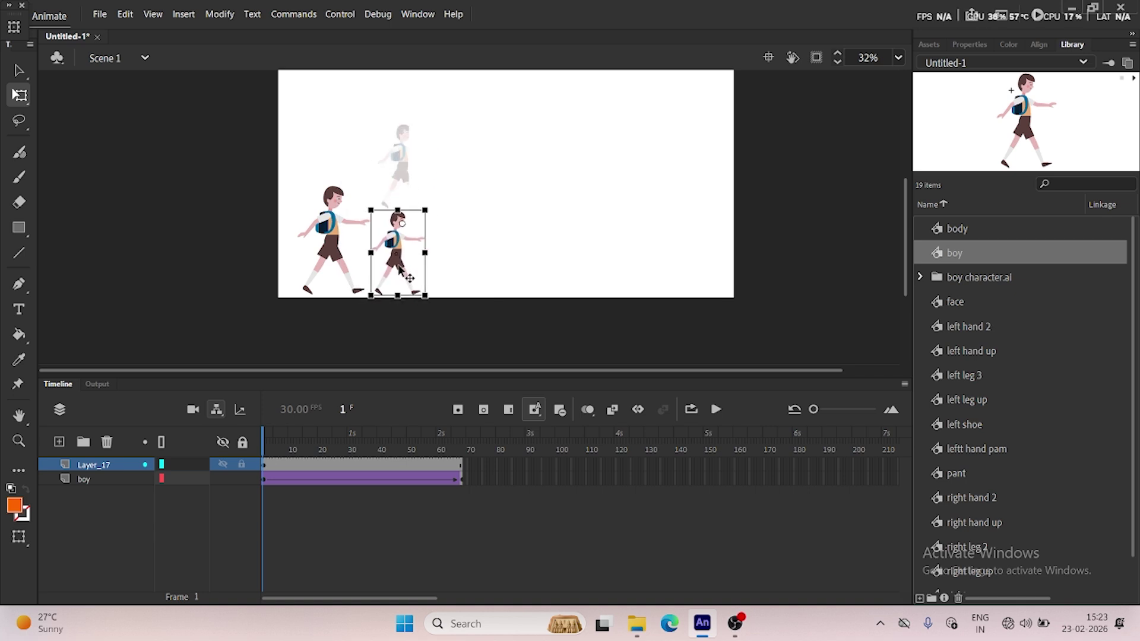
Move the smaller boy to the stage's right edge at frame 68, classic-tween his layer, and play the walk.
{"action": "left_click", "coordinate": [440, 508]}
{"action": "key", "text": "Return"}
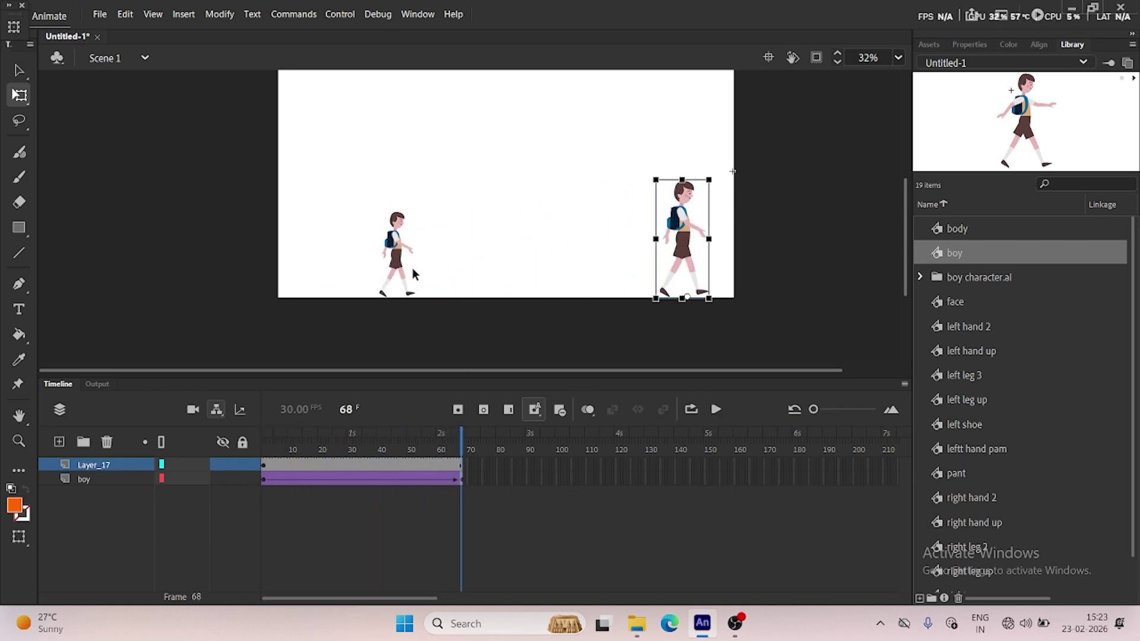
{"action": "left_click_drag", "start_coordinate": [416, 263], "coordinate": [716, 259]}
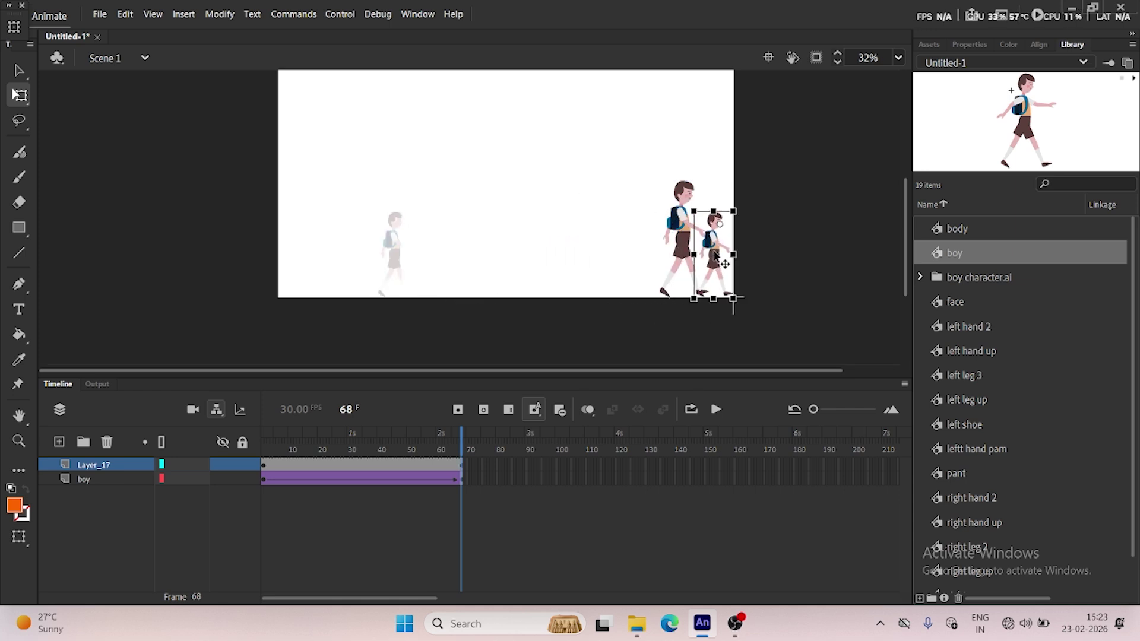
{"action": "left_click", "coordinate": [353, 462]}
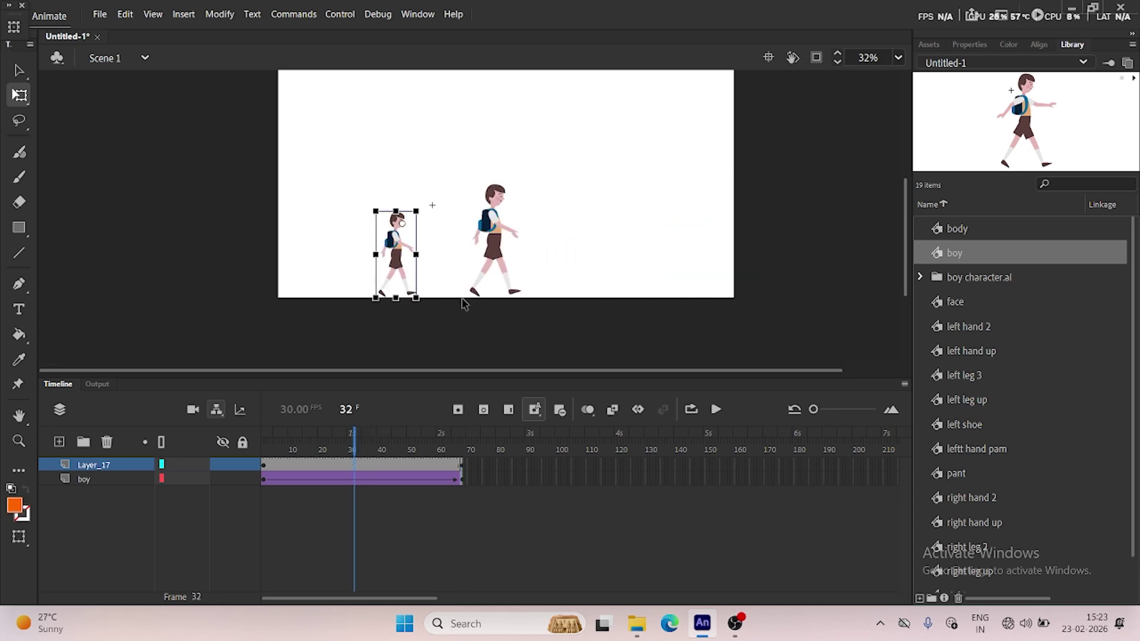
{"action": "right_click", "coordinate": [352, 462]}
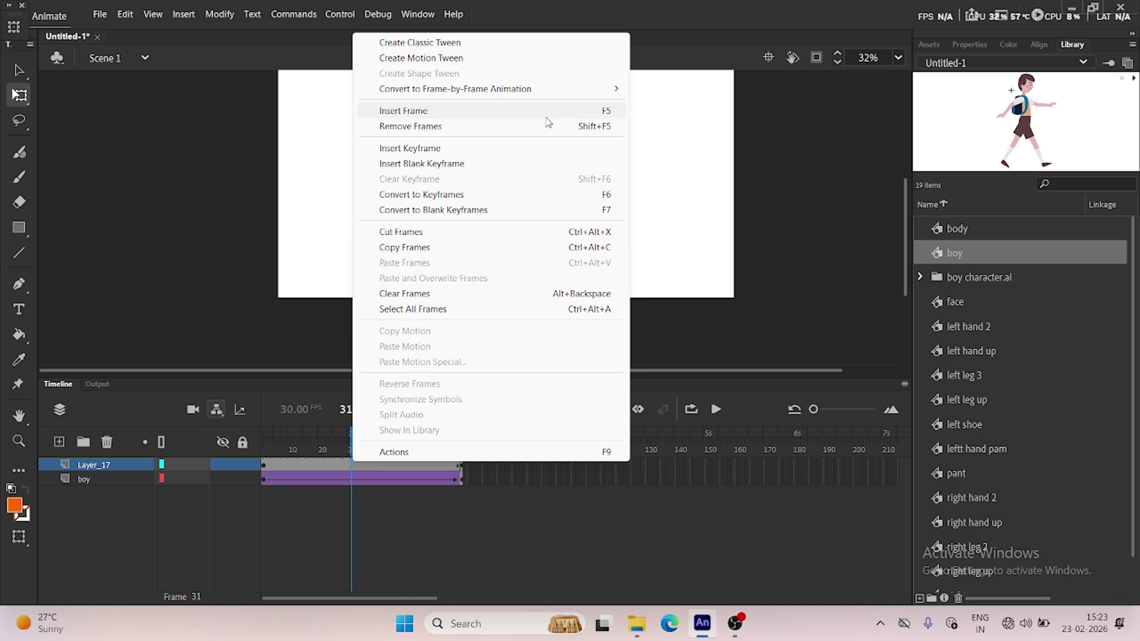
{"action": "left_click", "coordinate": [442, 45]}
{"action": "left_click_drag", "start_coordinate": [353, 450], "coordinate": [226, 454]}
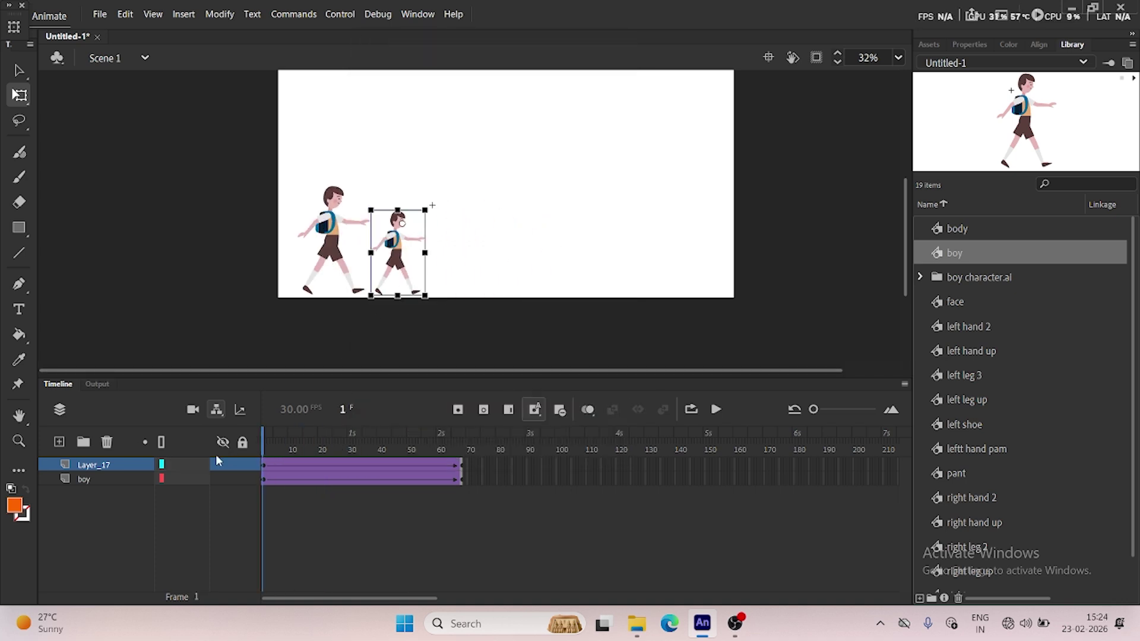
{"action": "key", "text": "Return"}
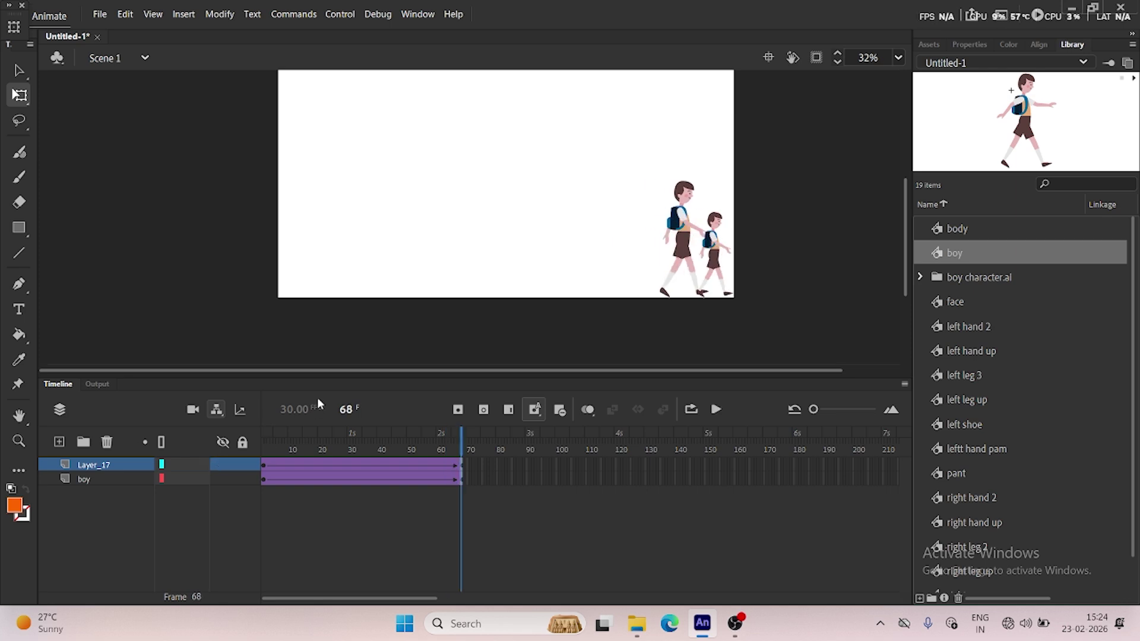
Delete the layer holding the smaller boy, leaving only the original boy layer.
{"action": "left_click_drag", "start_coordinate": [461, 450], "coordinate": [303, 450]}
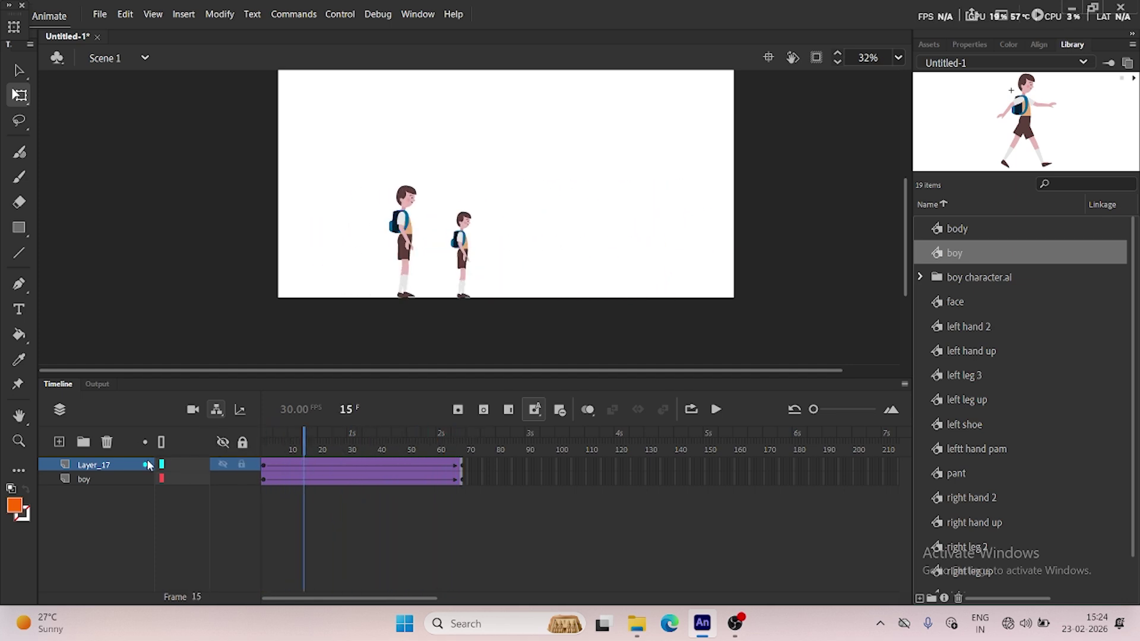
{"action": "left_click", "coordinate": [114, 440]}
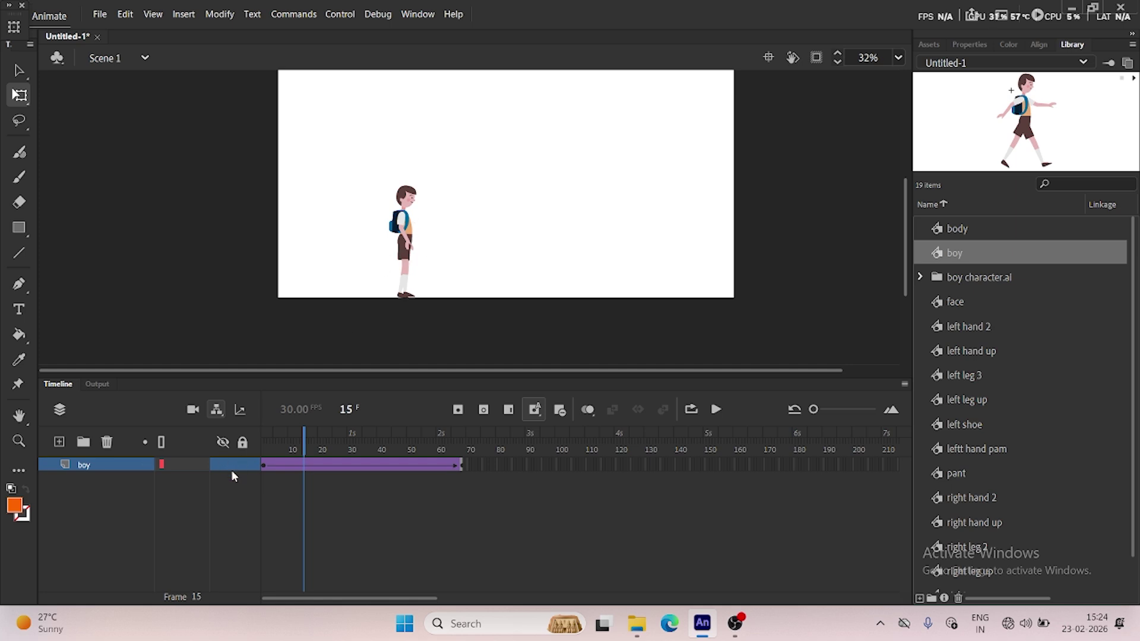
{"action": "left_click_drag", "start_coordinate": [487, 464], "coordinate": [264, 467]}
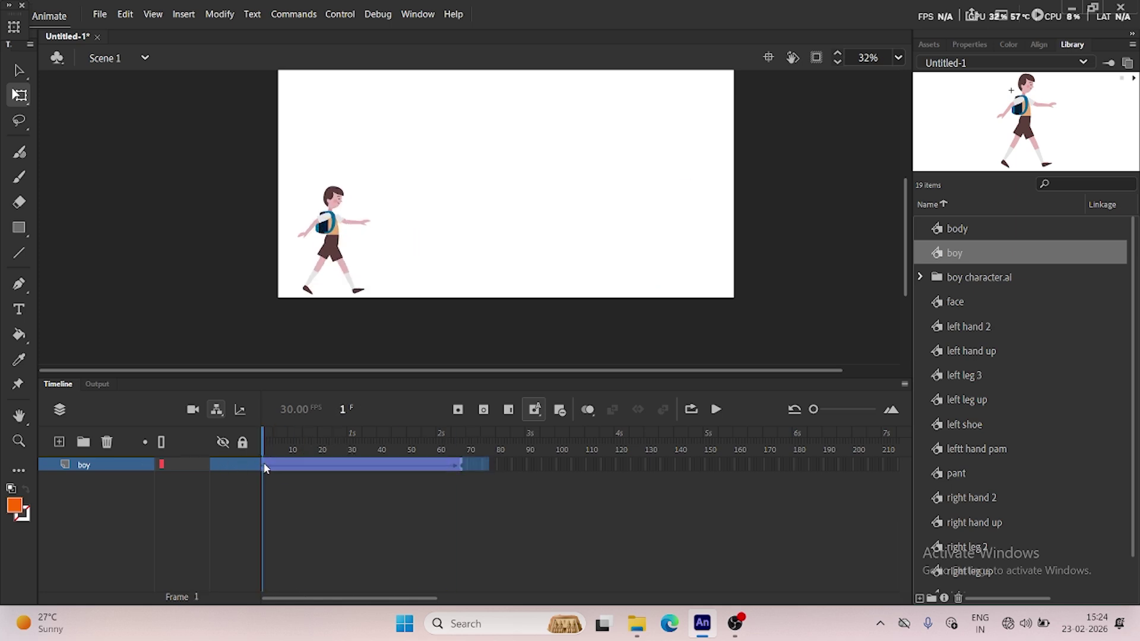
{"action": "left_click", "coordinate": [105, 491]}
{"action": "left_click", "coordinate": [89, 464]}
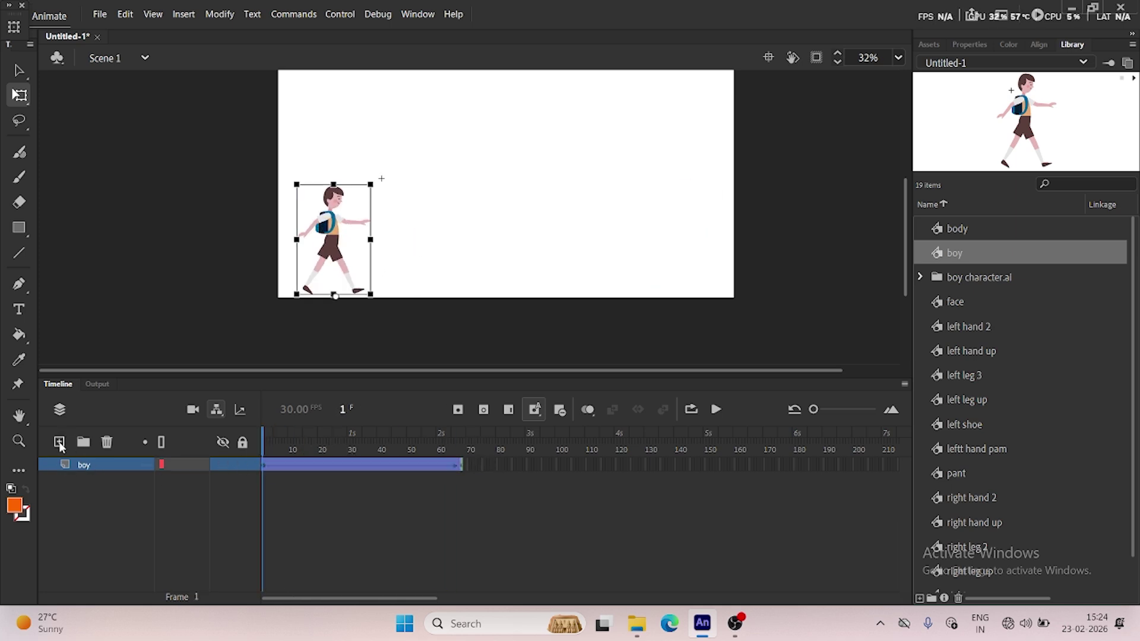
Add a new layer above the boy layer and hide the boy layer.
{"action": "left_click", "coordinate": [59, 442]}
{"action": "left_click", "coordinate": [104, 476]}
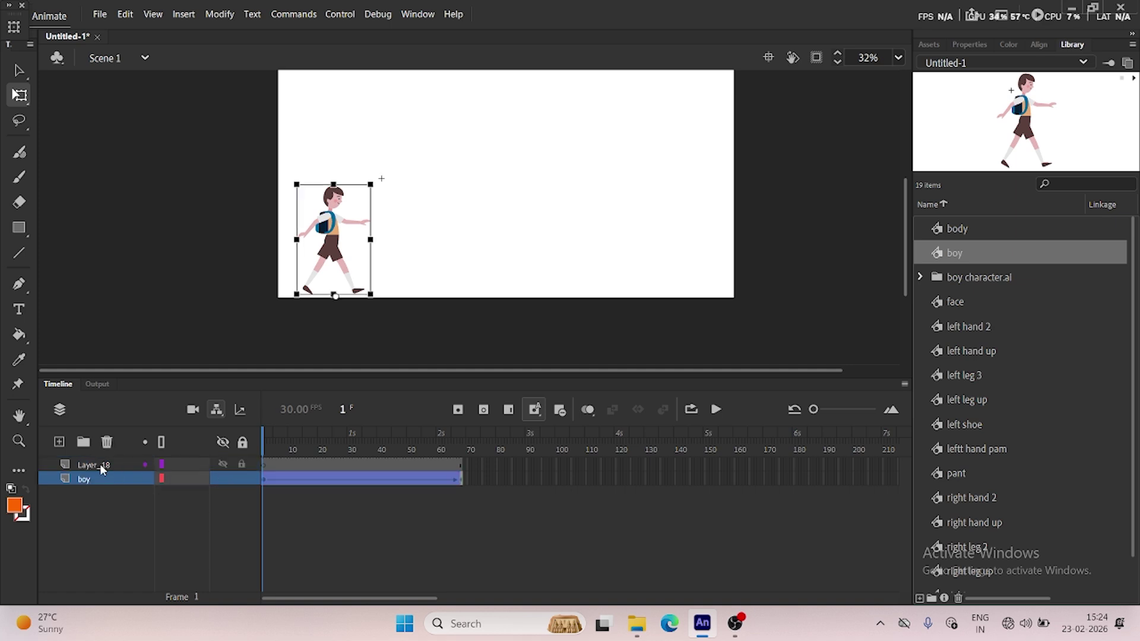
{"action": "left_click", "coordinate": [223, 478]}
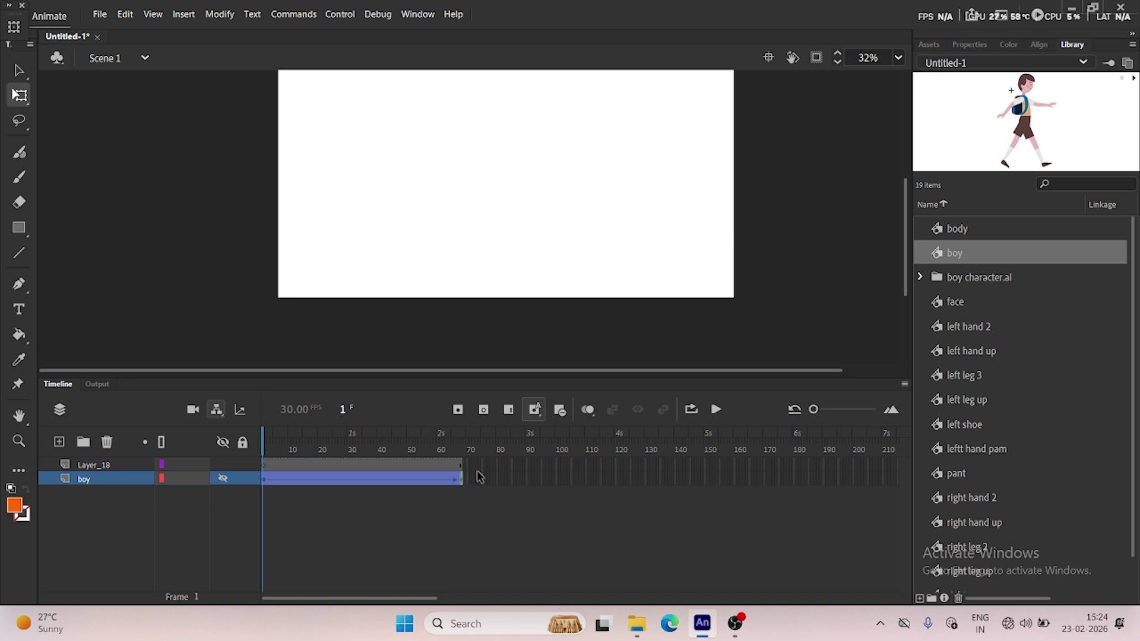
Try to place the boy symbol from the library on the stage with the hidden boy layer active.
{"action": "left_click_drag", "start_coordinate": [948, 254], "coordinate": [390, 226]}
{"action": "scroll", "coordinate": [414, 222], "scroll_direction": "down", "scroll_amount": 5}
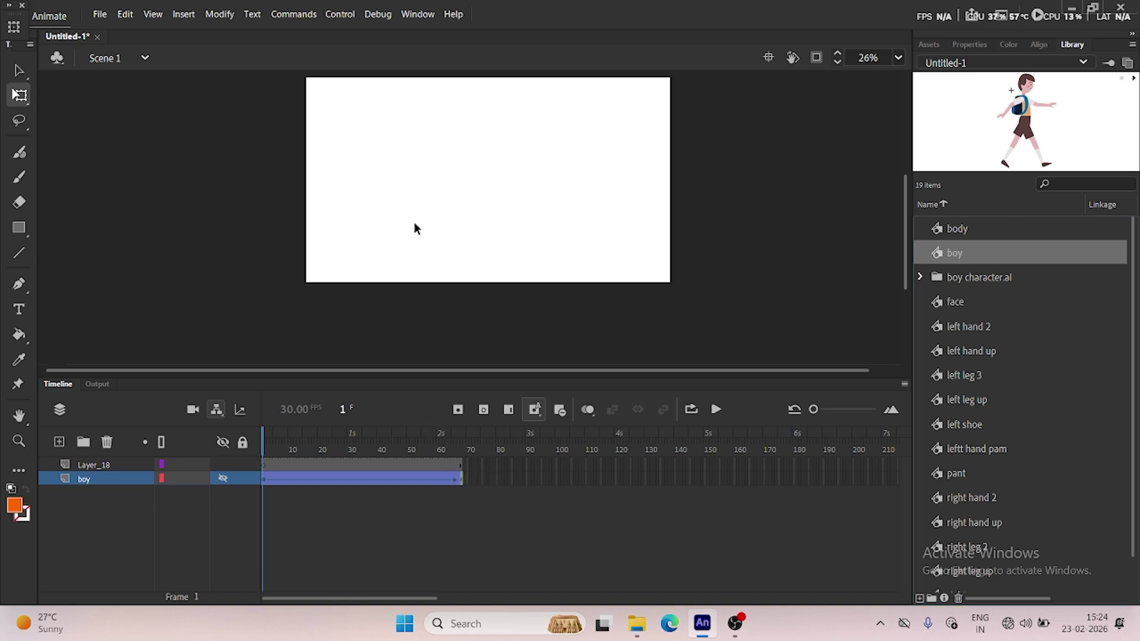
{"action": "scroll", "coordinate": [414, 222], "scroll_direction": "up", "scroll_amount": 2}
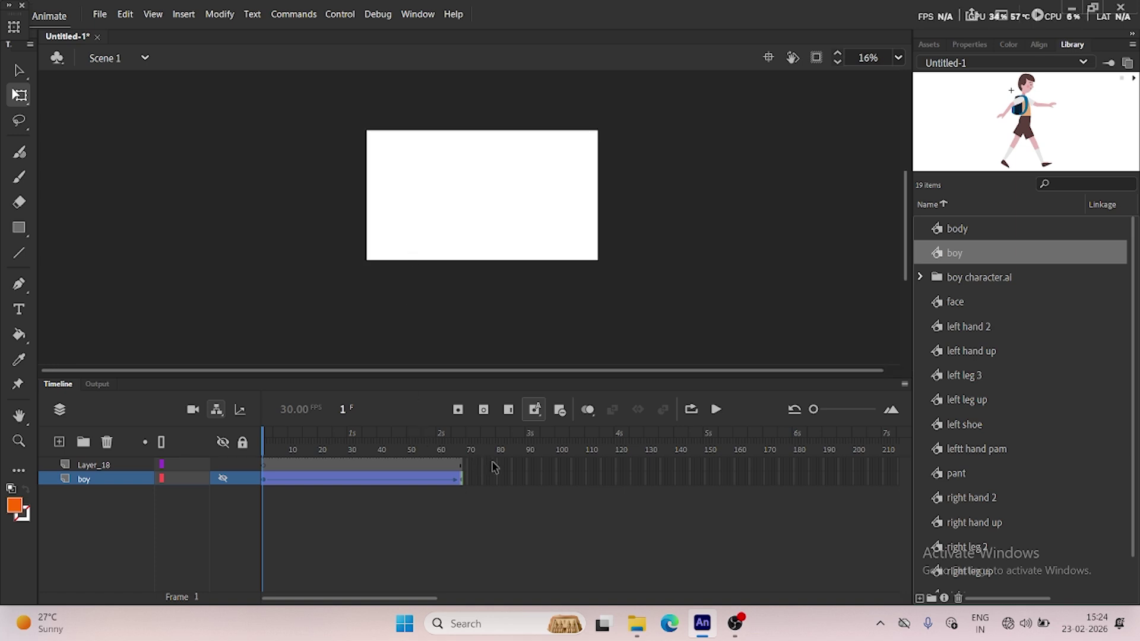
Remove all the empty frames from the new layer above the boy layer.
{"action": "right_click", "coordinate": [309, 478]}
{"action": "left_click", "coordinate": [796, 464]}
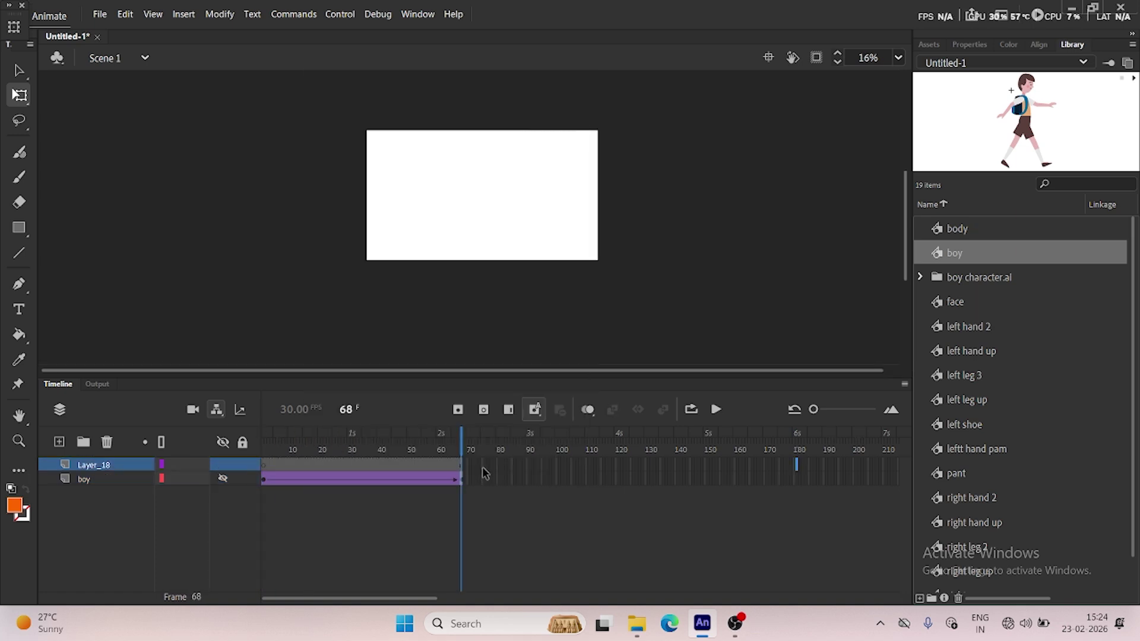
{"action": "left_click_drag", "start_coordinate": [499, 465], "coordinate": [256, 459]}
{"action": "right_click", "coordinate": [304, 466]}
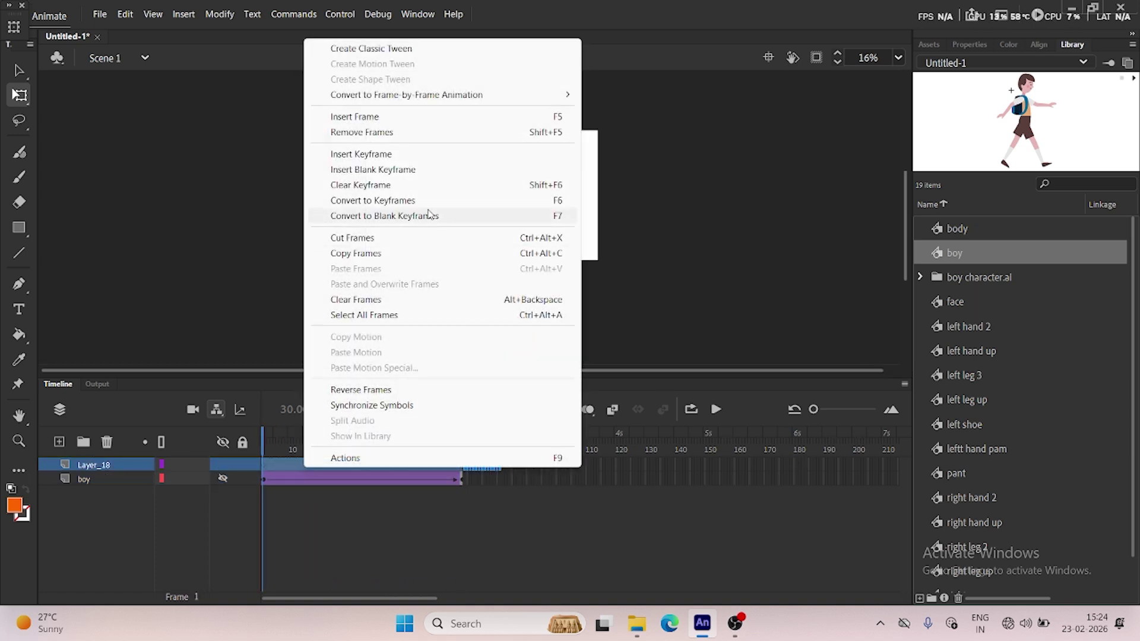
{"action": "left_click", "coordinate": [372, 132]}
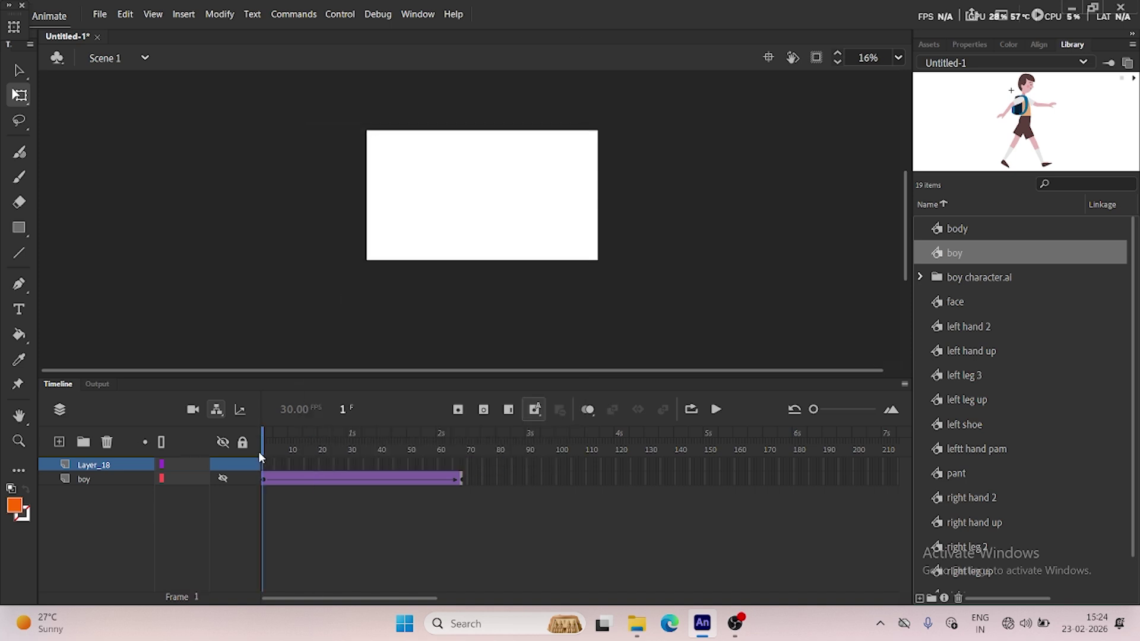
Place a fresh instance of the boy symbol from the library at the stage's left side on the new layer's frame 1.
{"action": "left_click_drag", "start_coordinate": [990, 252], "coordinate": [374, 224]}
{"action": "scroll", "coordinate": [496, 183], "scroll_direction": "up", "scroll_amount": 4}
{"action": "scroll", "coordinate": [495, 184], "scroll_direction": "down", "scroll_amount": 3}
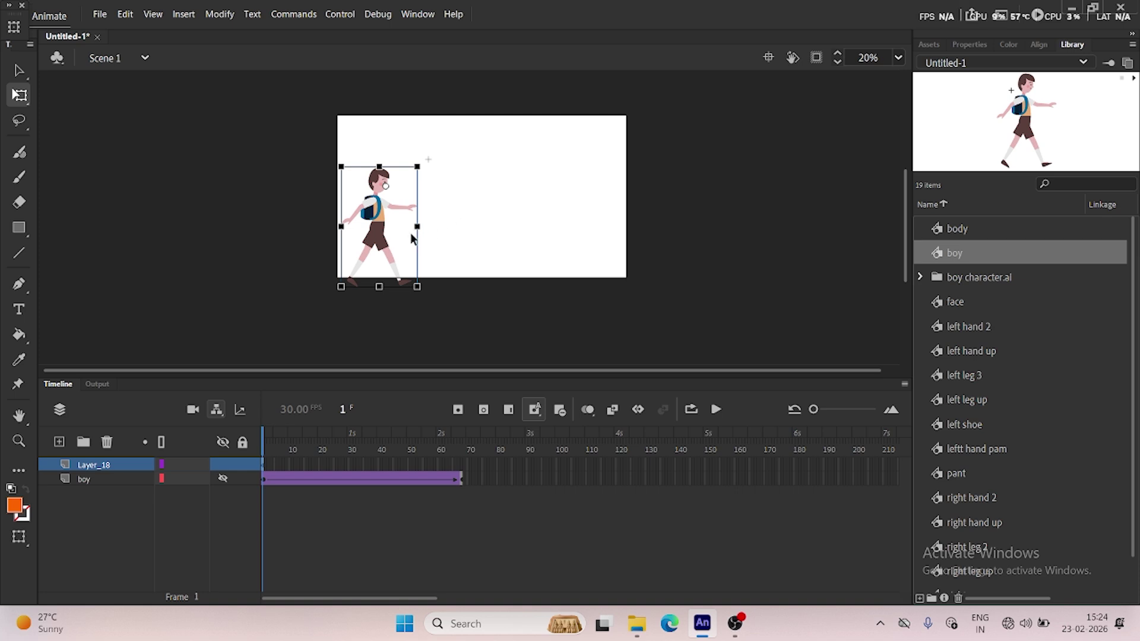
Enlarge the new boy instance proportionally and position it at the stage's left side with the legs extending below the stage edge.
{"action": "left_click_drag", "start_coordinate": [422, 227], "coordinate": [441, 237]}
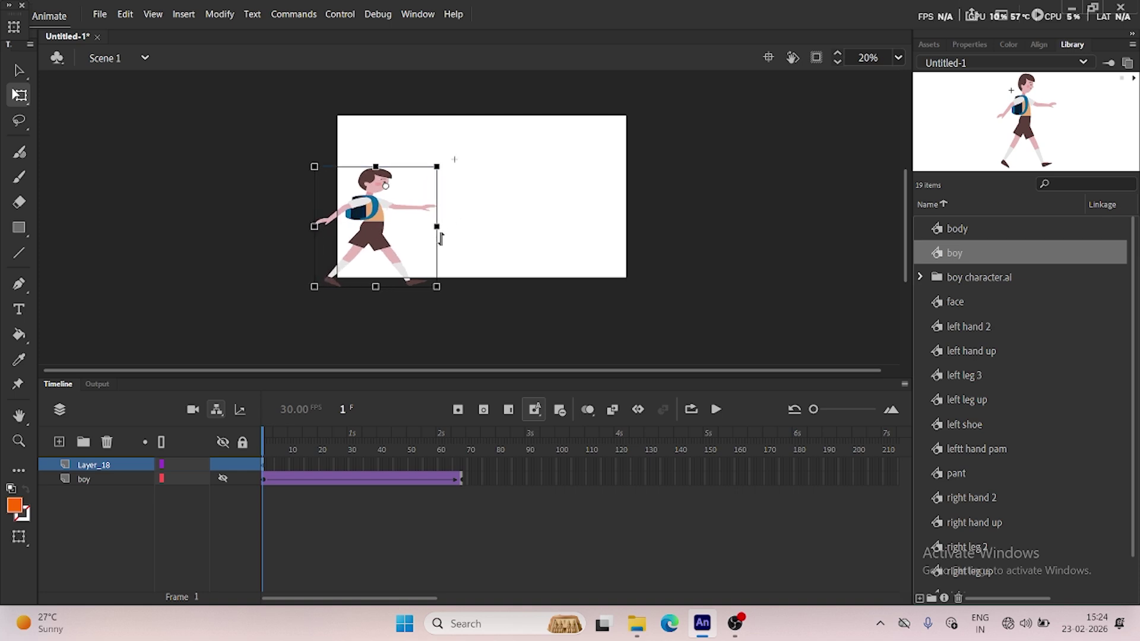
{"action": "key", "text": "ctrl+z"}
{"action": "left_click_drag", "start_coordinate": [418, 287], "coordinate": [527, 400]}
{"action": "left_click_drag", "start_coordinate": [362, 251], "coordinate": [419, 228]}
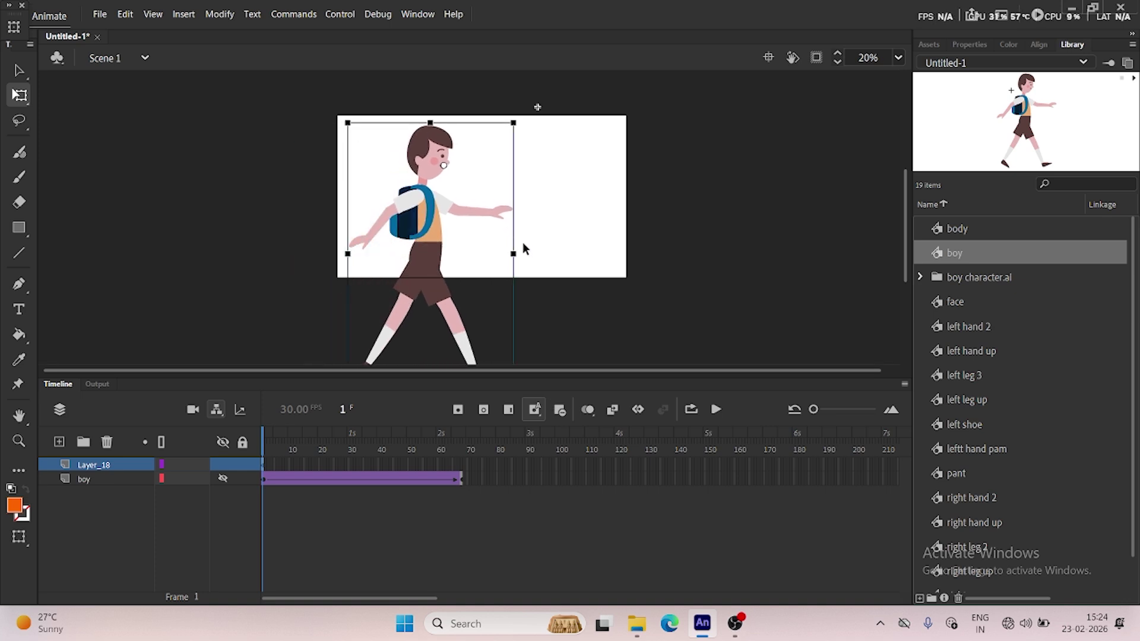
{"action": "left_click_drag", "start_coordinate": [514, 247], "coordinate": [493, 253]}
{"action": "key", "text": "ctrl+z"}
{"action": "mouse_move", "coordinate": [514, 123]}
{"action": "left_mouse_down"}
{"action": "mouse_move", "coordinate": [499, 152]}
{"action": "mouse_move", "coordinate": [510, 137]}
{"action": "left_mouse_up"}
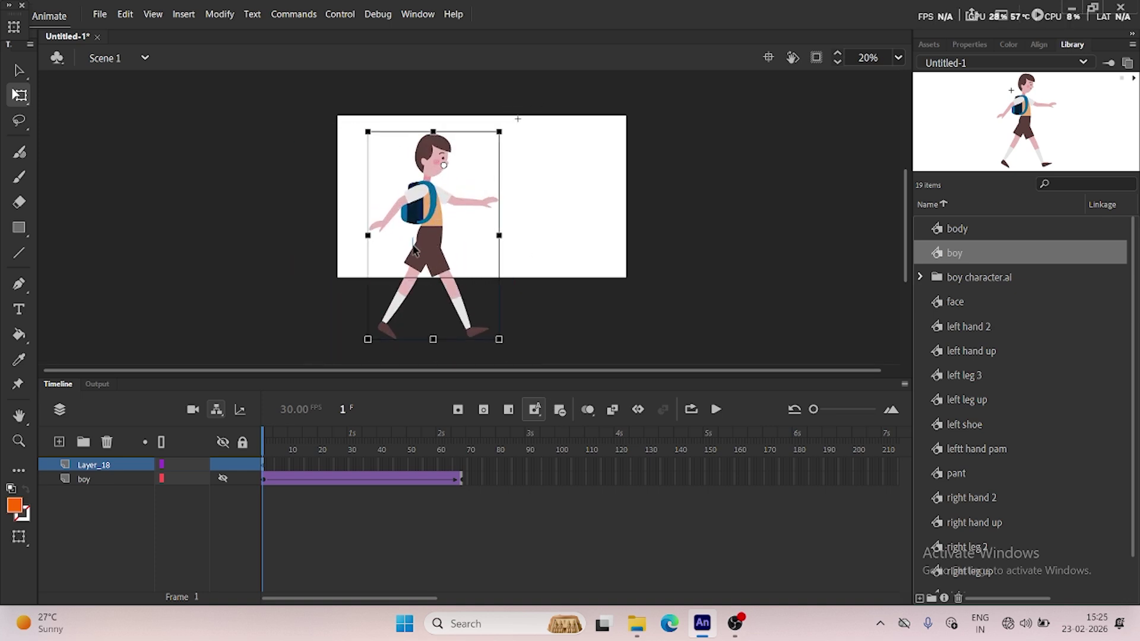
{"action": "left_click_drag", "start_coordinate": [438, 216], "coordinate": [412, 238]}
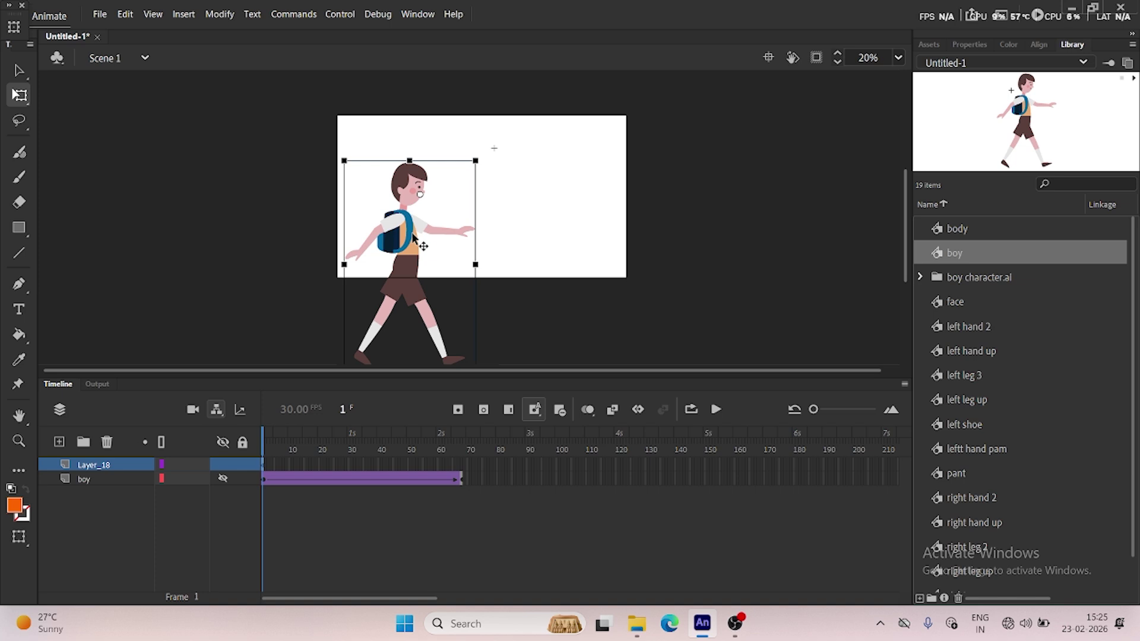
Extend the new layer above the boy layer with frames up to frame 68.
{"action": "right_click", "coordinate": [187, 111]}
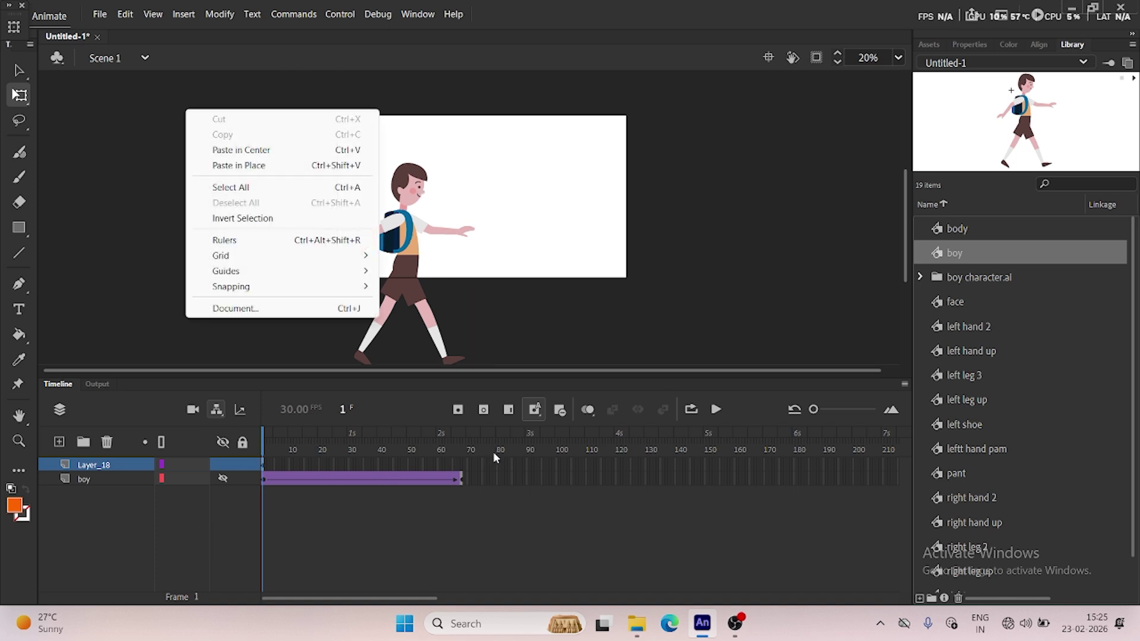
{"action": "left_click", "coordinate": [461, 464]}
{"action": "key", "text": "F5"}
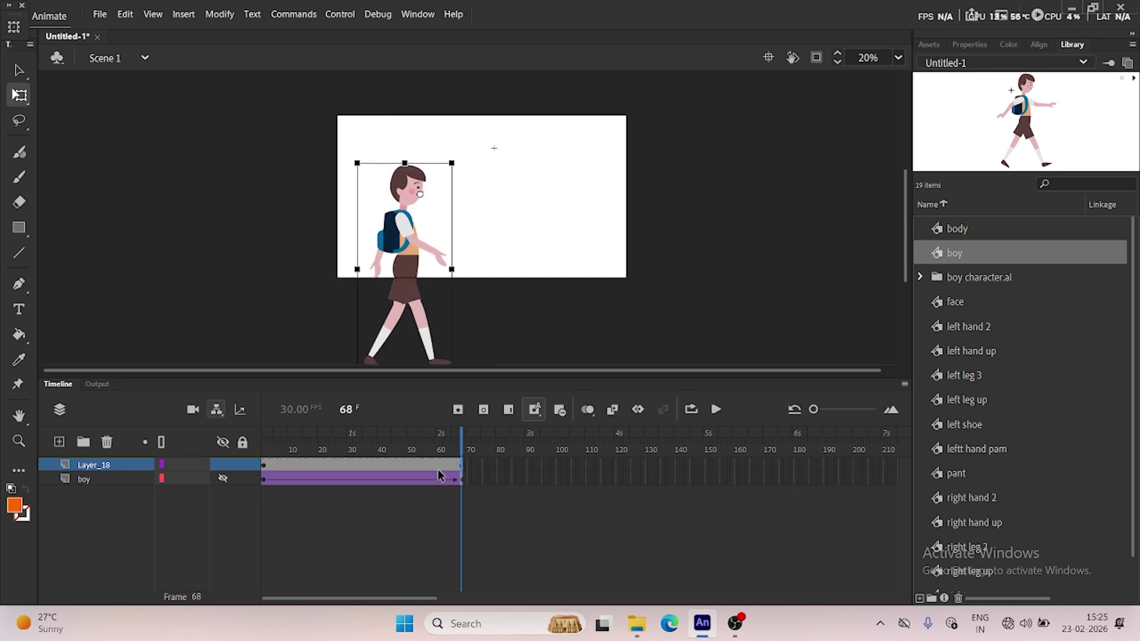
Move the enlarged boy to the stage's right side at frame 68 and create a classic tween on its layer.
{"action": "right_click", "coordinate": [436, 468]}
{"action": "left_click_drag", "start_coordinate": [397, 254], "coordinate": [547, 254]}
{"action": "left_click", "coordinate": [461, 464]}
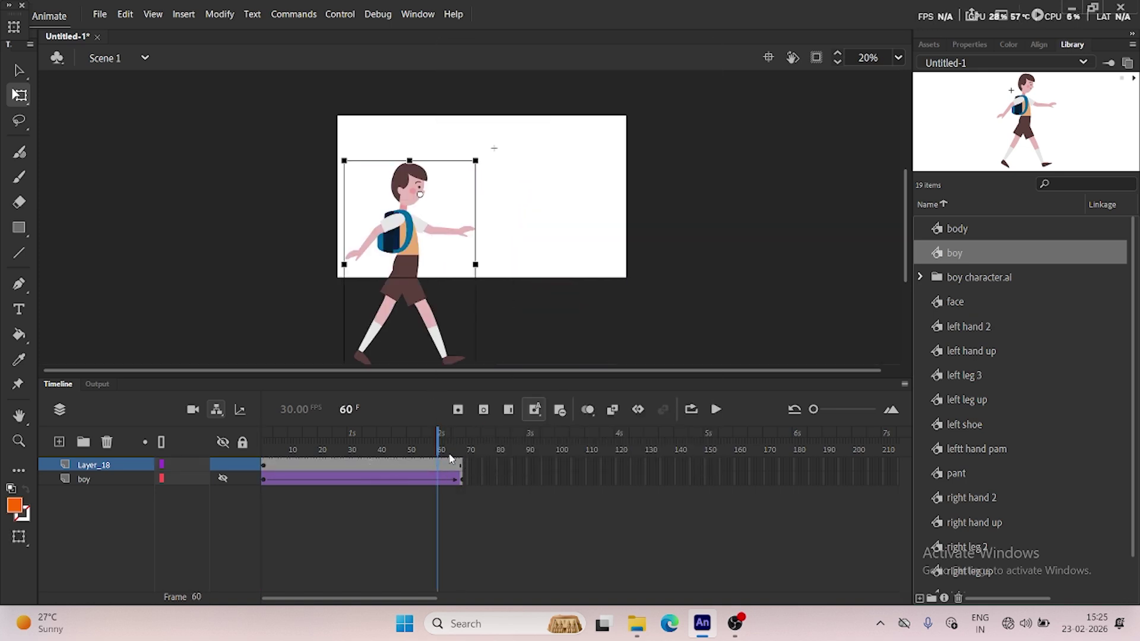
{"action": "left_click_drag", "start_coordinate": [479, 262], "coordinate": [643, 263]}
{"action": "right_click", "coordinate": [383, 467]}
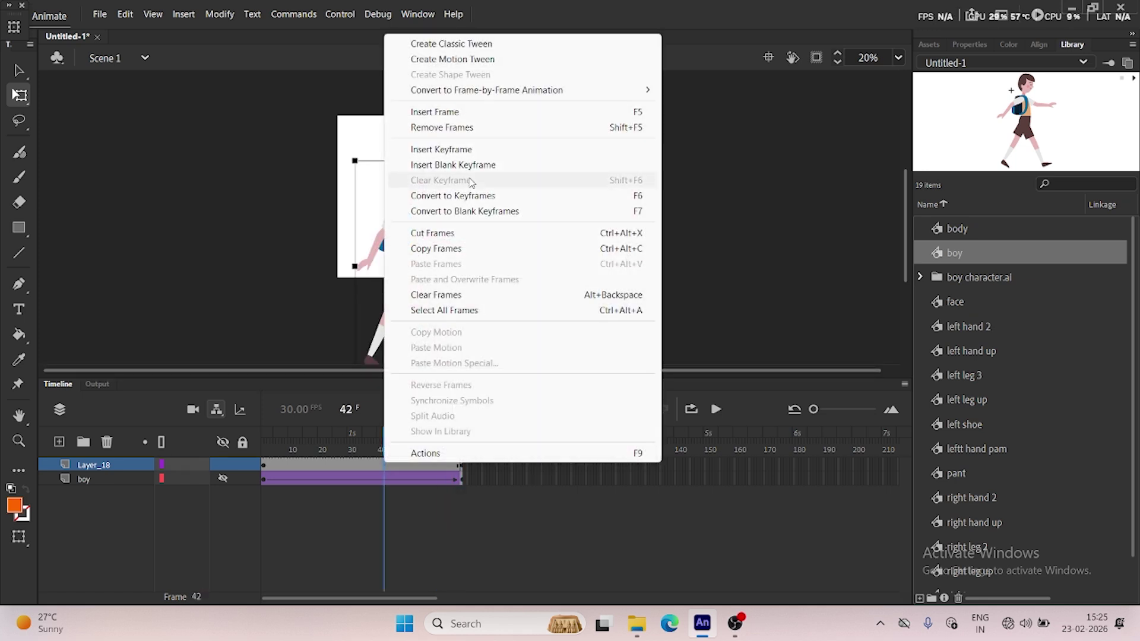
{"action": "left_click", "coordinate": [418, 43]}
Clip the content outside the stage and play the enlarged boy's walk from frame 1, returning to frame 1.
{"action": "left_click_drag", "start_coordinate": [388, 453], "coordinate": [262, 451]}
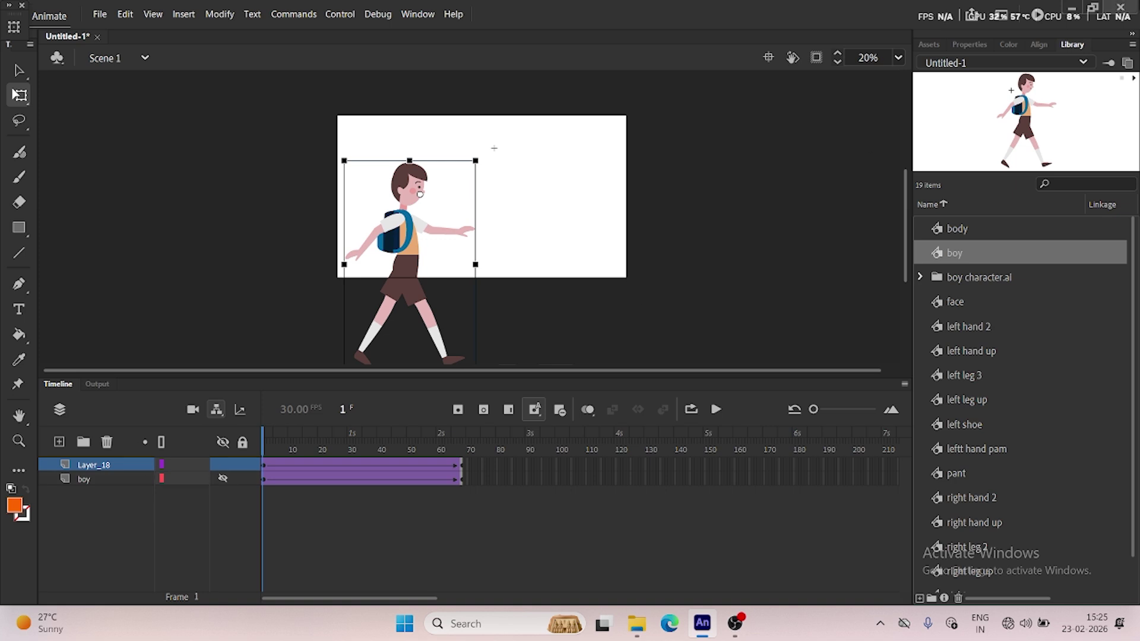
{"action": "left_click", "coordinate": [816, 59]}
{"action": "key", "text": "Return"}
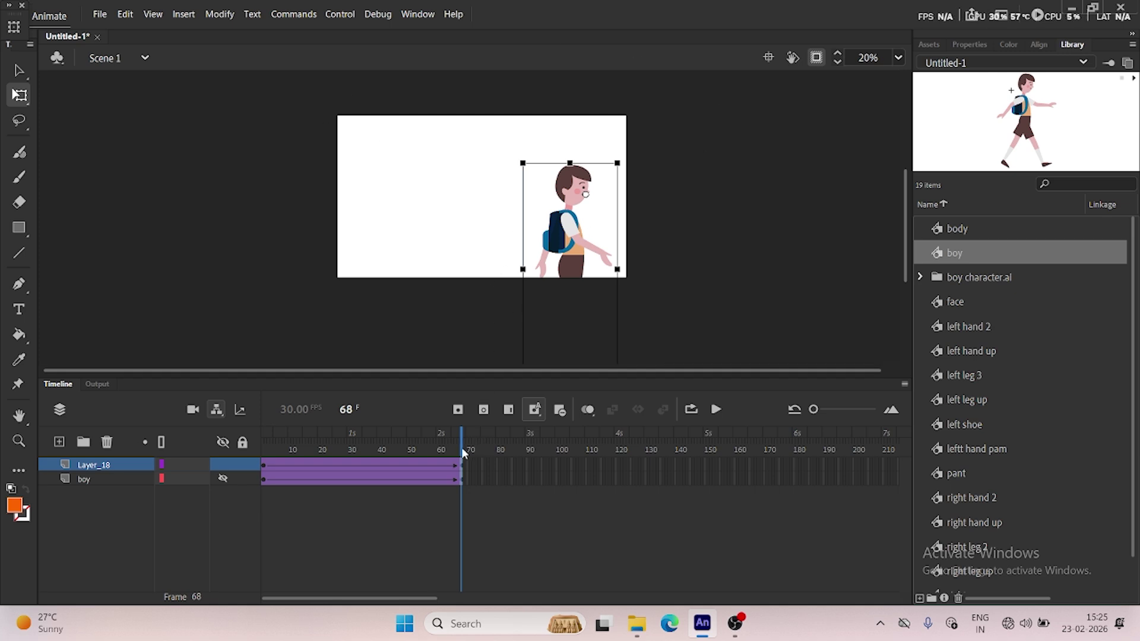
{"action": "left_click_drag", "start_coordinate": [462, 449], "coordinate": [255, 446]}
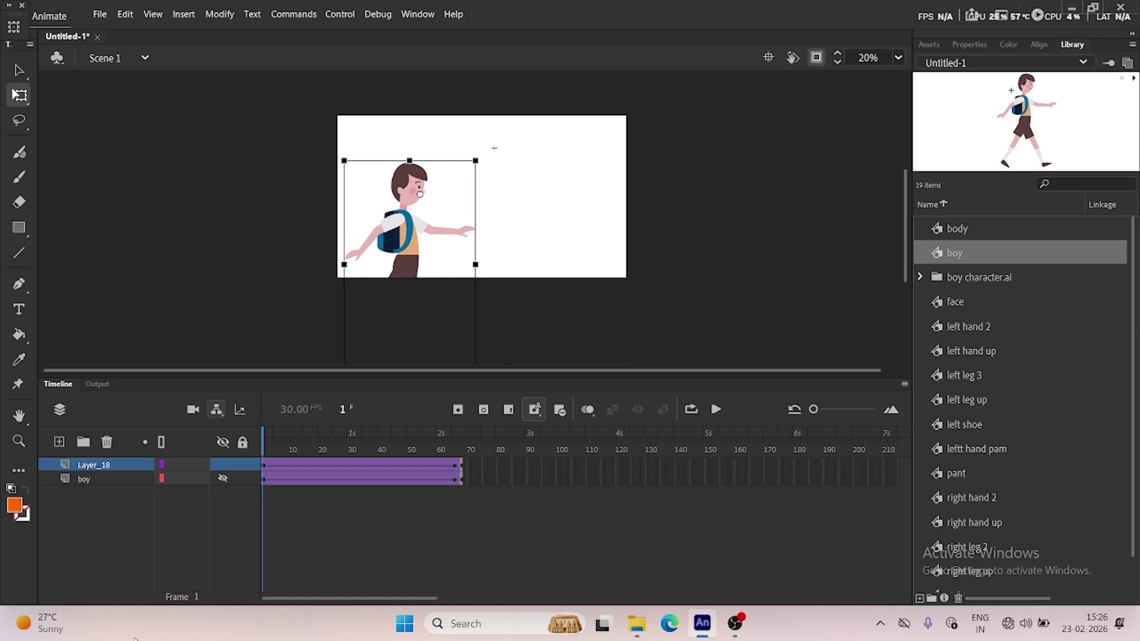
Delete the layer above the boy layer and make the boy layer visible again.
{"action": "left_click", "coordinate": [104, 476]}
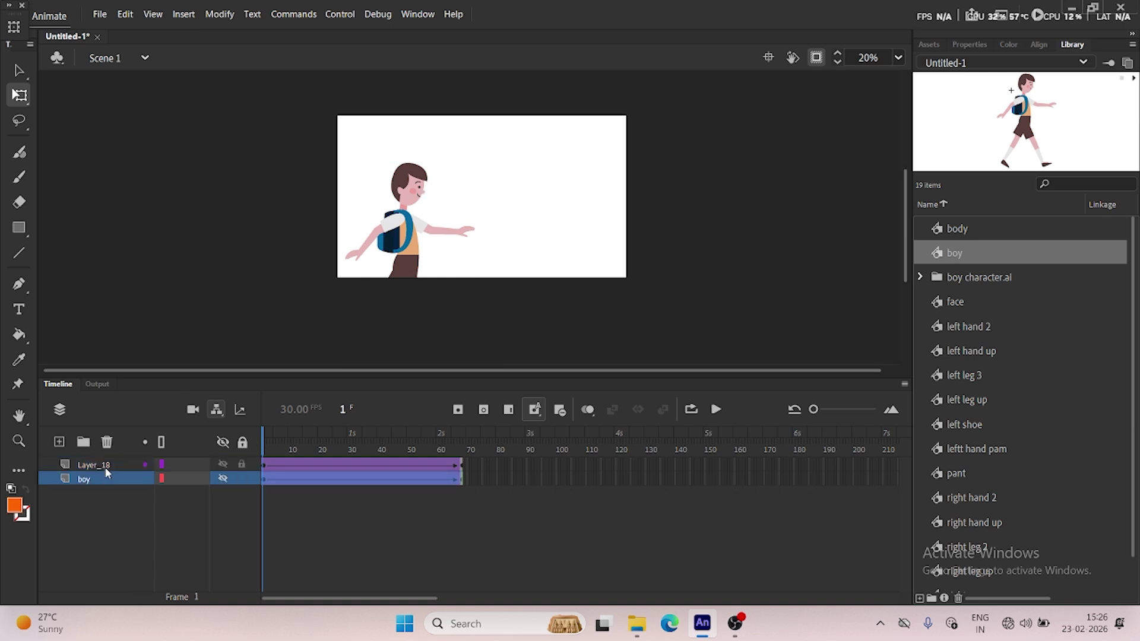
{"action": "left_click", "coordinate": [106, 465]}
{"action": "left_click", "coordinate": [107, 442]}
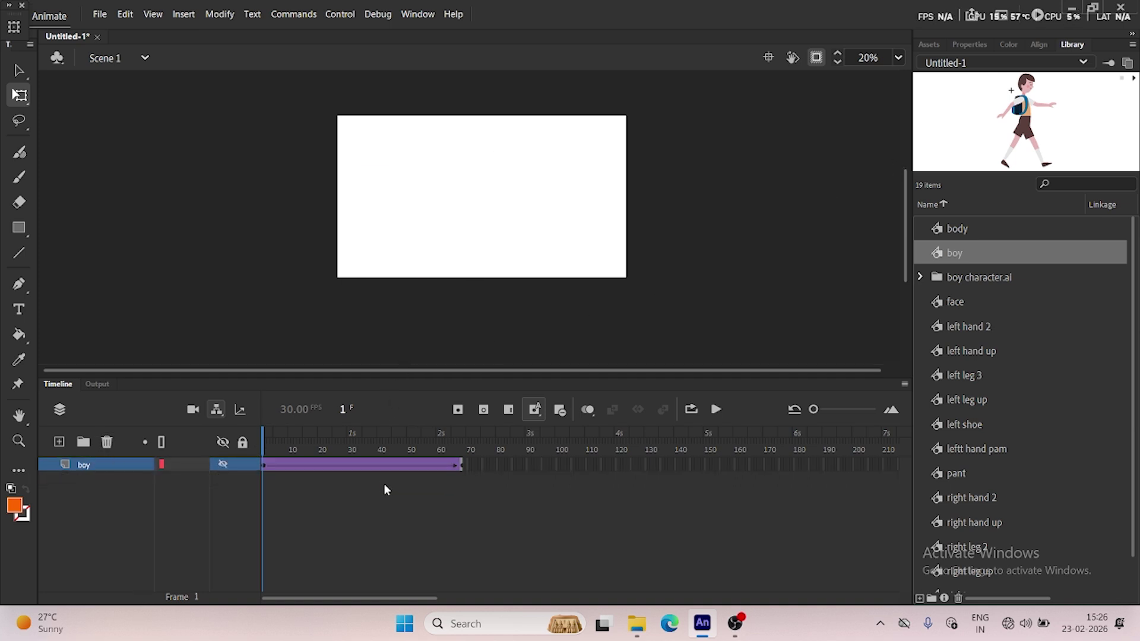
{"action": "left_click", "coordinate": [224, 465]}
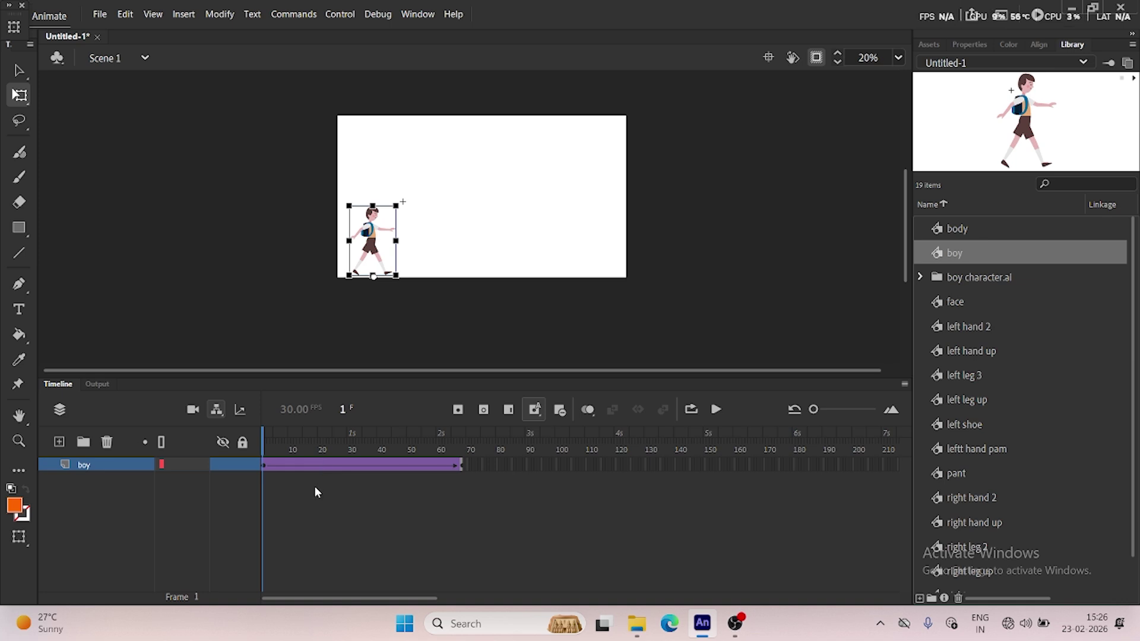
Open the boy symbol for editing and move the left forearm away from the upper arm on frame 1.
{"action": "double_click", "coordinate": [365, 238]}
{"action": "scroll", "coordinate": [326, 225], "scroll_direction": "up", "scroll_amount": 6}
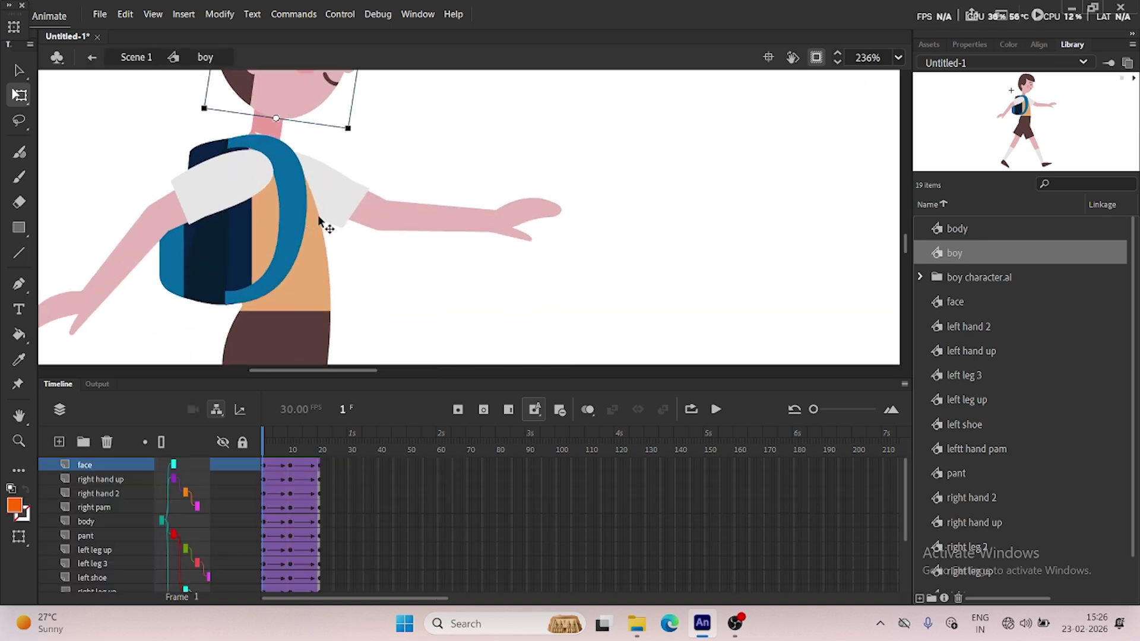
{"action": "left_click", "coordinate": [463, 226]}
{"action": "scroll", "coordinate": [534, 145], "scroll_direction": "up", "scroll_amount": 4}
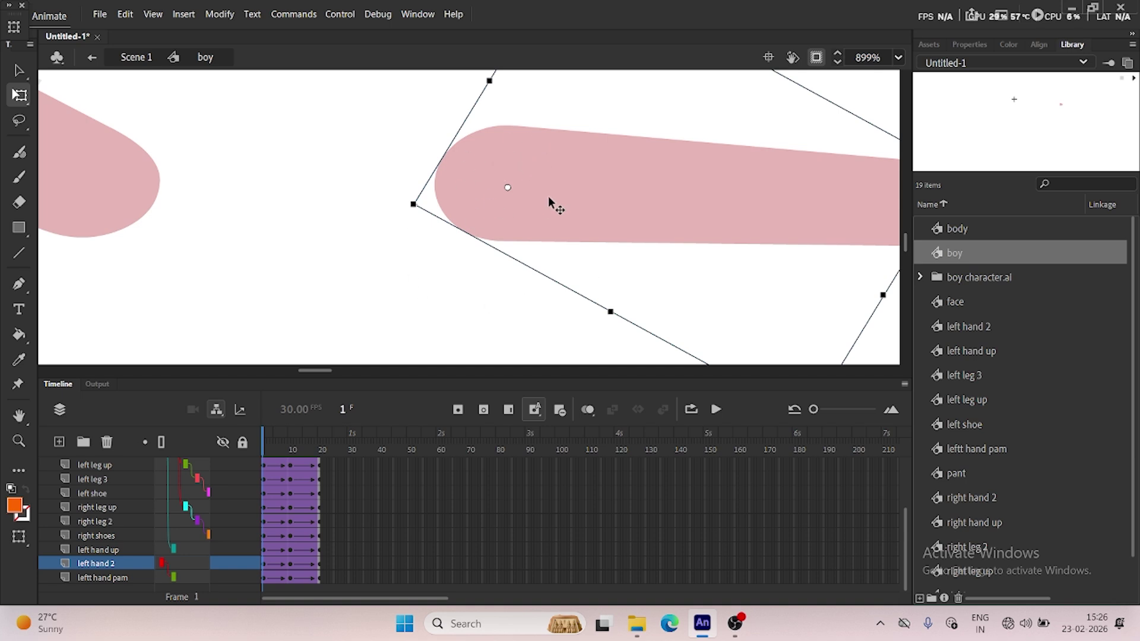
{"action": "scroll", "coordinate": [547, 196], "scroll_direction": "down", "scroll_amount": 1}
{"action": "left_click_drag", "start_coordinate": [583, 206], "coordinate": [344, 261]}
Move the left palm away from the wrist end of the forearm.
{"action": "left_click", "coordinate": [594, 238]}
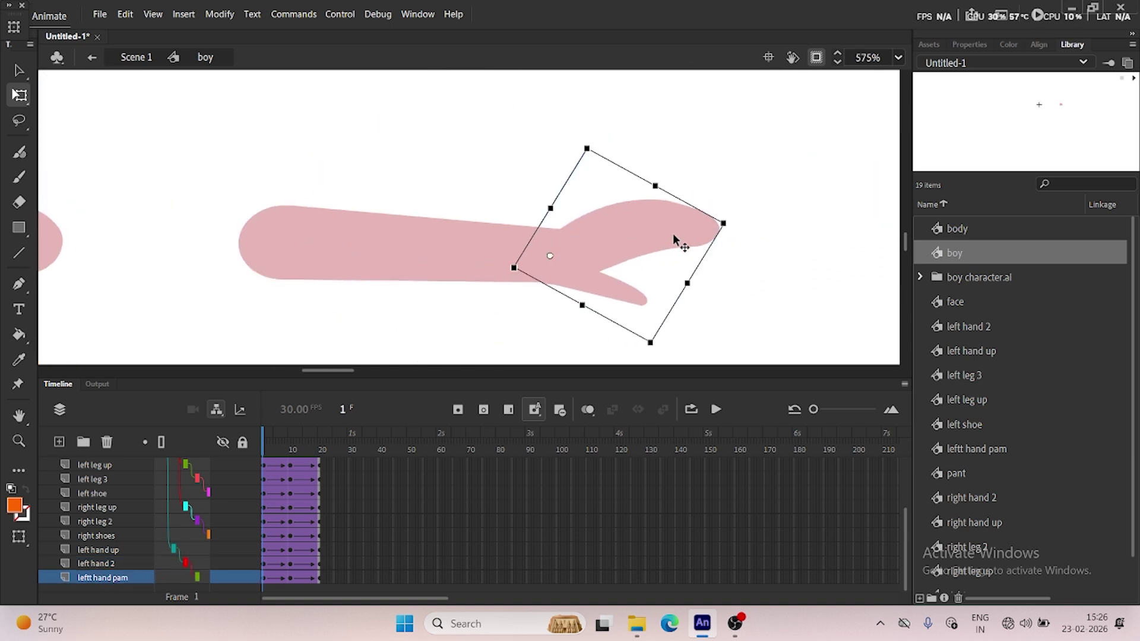
{"action": "left_click_drag", "start_coordinate": [627, 226], "coordinate": [756, 187]}
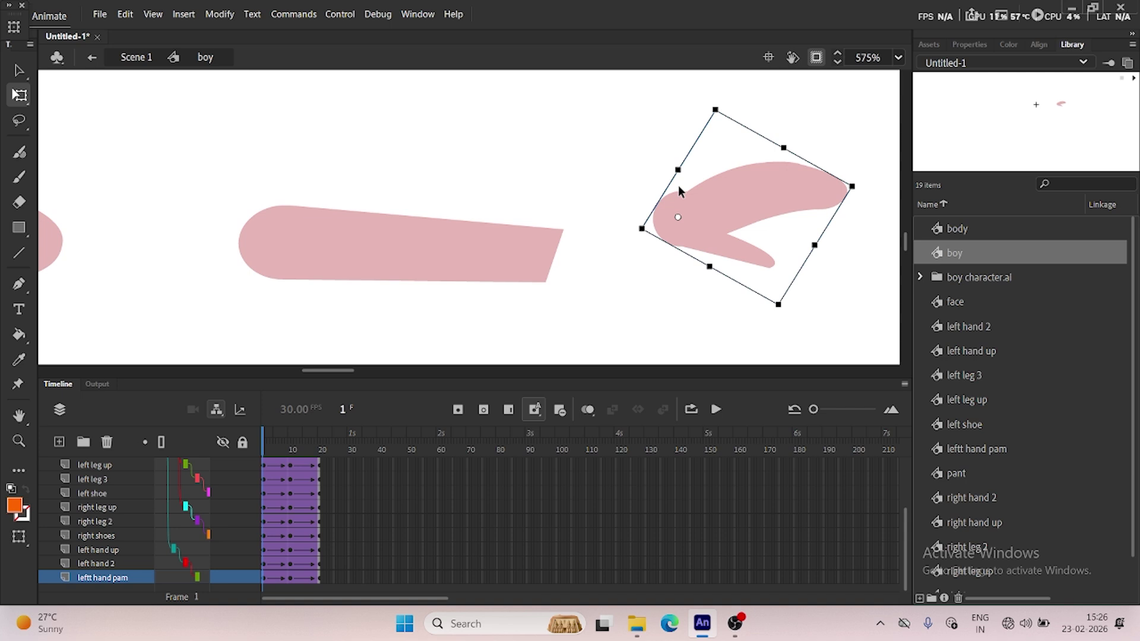
{"action": "scroll", "coordinate": [569, 148], "scroll_direction": "down", "scroll_amount": 3}
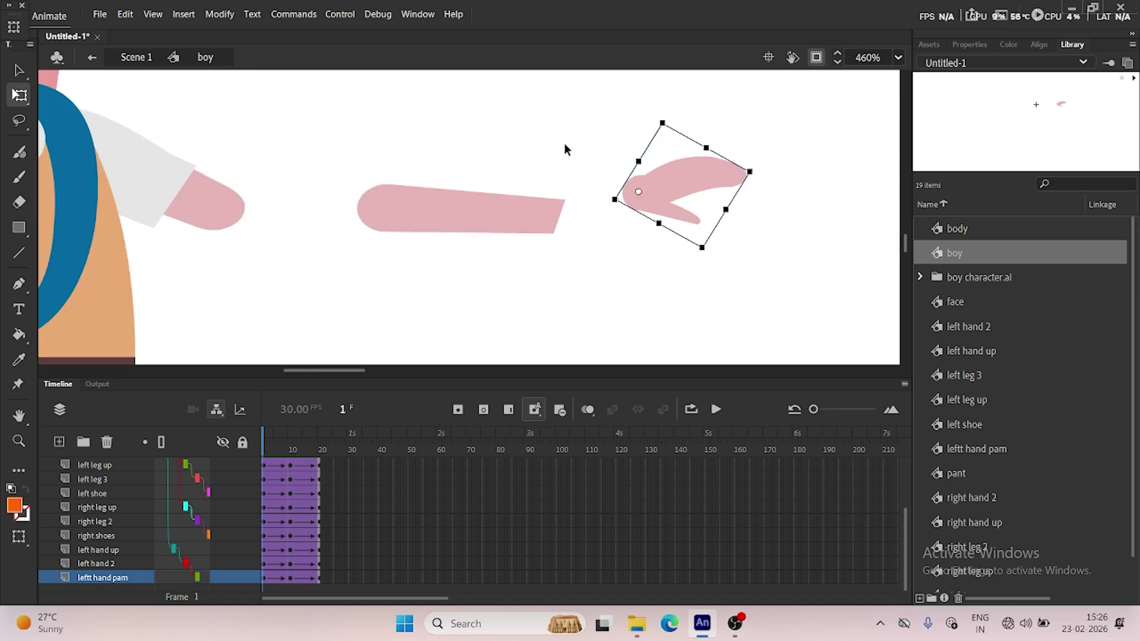
{"action": "scroll", "coordinate": [574, 188], "scroll_direction": "up", "scroll_amount": 5}
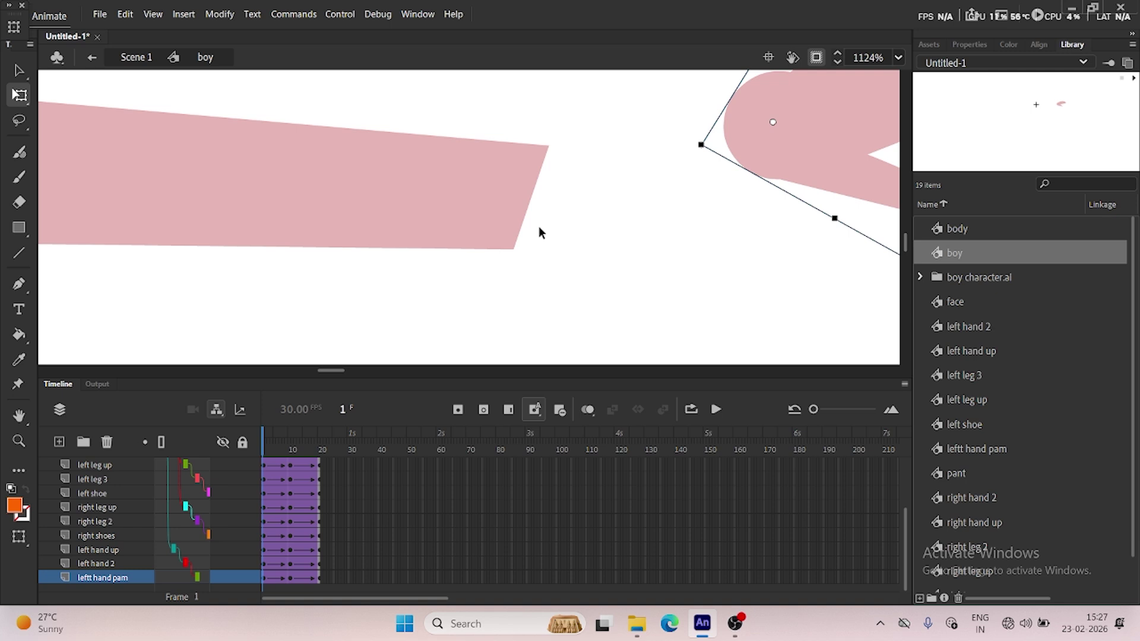
Place the left palm back over the forearm's wrist end and rotate it downward about the wrist, adjusting its overlap.
{"action": "left_click_drag", "start_coordinate": [849, 134], "coordinate": [616, 207]}
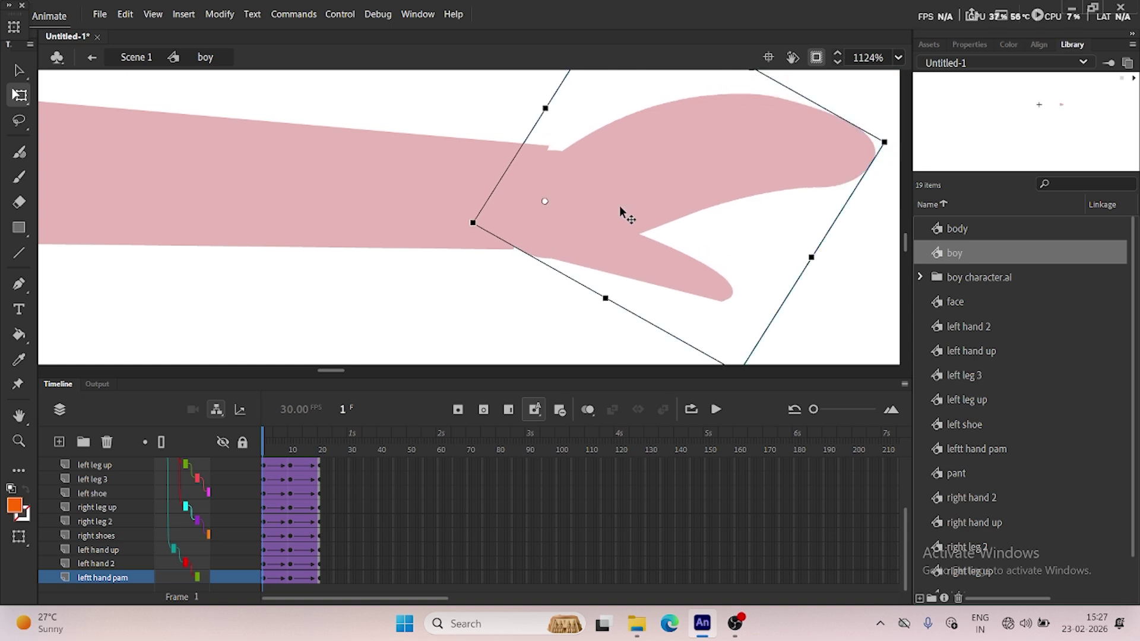
{"action": "left_click_drag", "start_coordinate": [896, 148], "coordinate": [833, 398]}
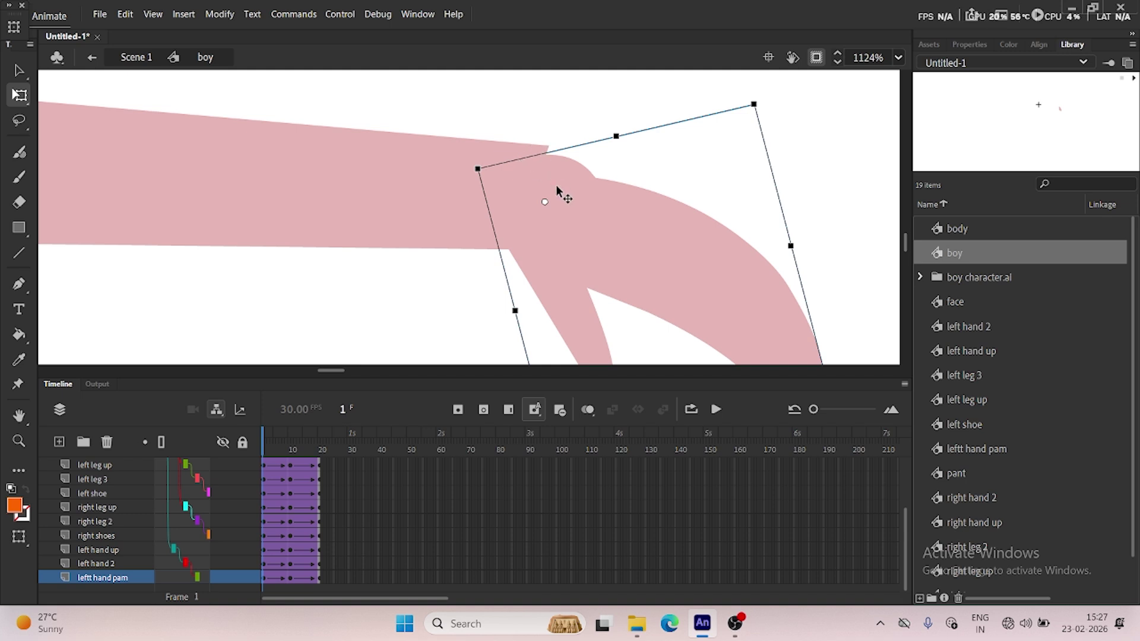
{"action": "left_click_drag", "start_coordinate": [556, 185], "coordinate": [522, 174]}
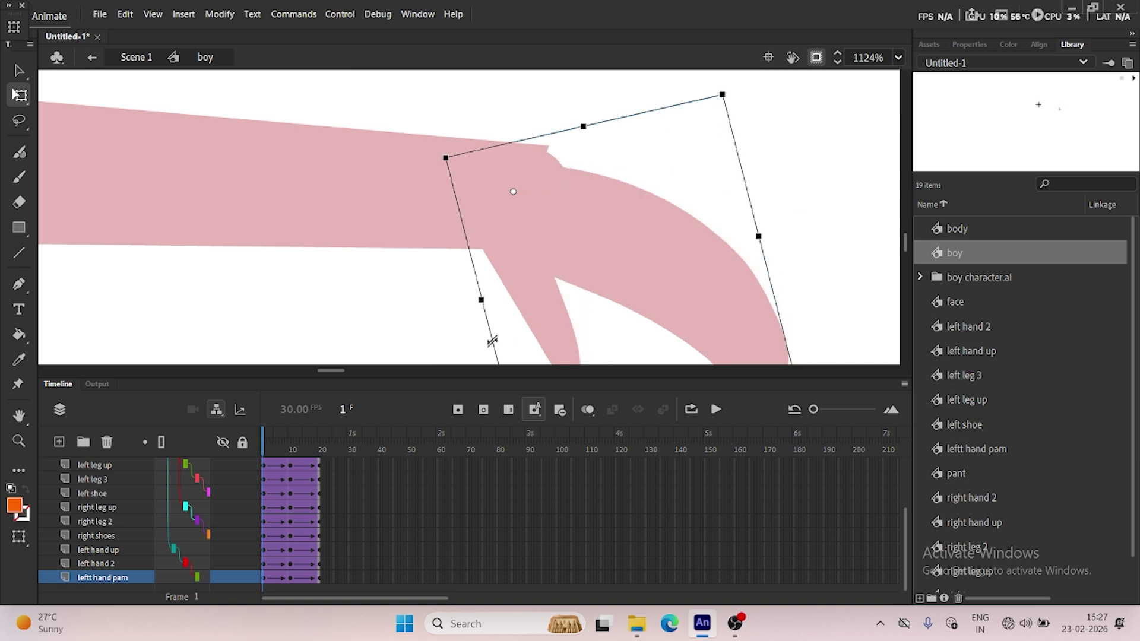
{"action": "scroll", "coordinate": [491, 336], "scroll_direction": "down", "scroll_amount": 3}
{"action": "scroll", "coordinate": [480, 325], "scroll_direction": "down", "scroll_amount": 3}
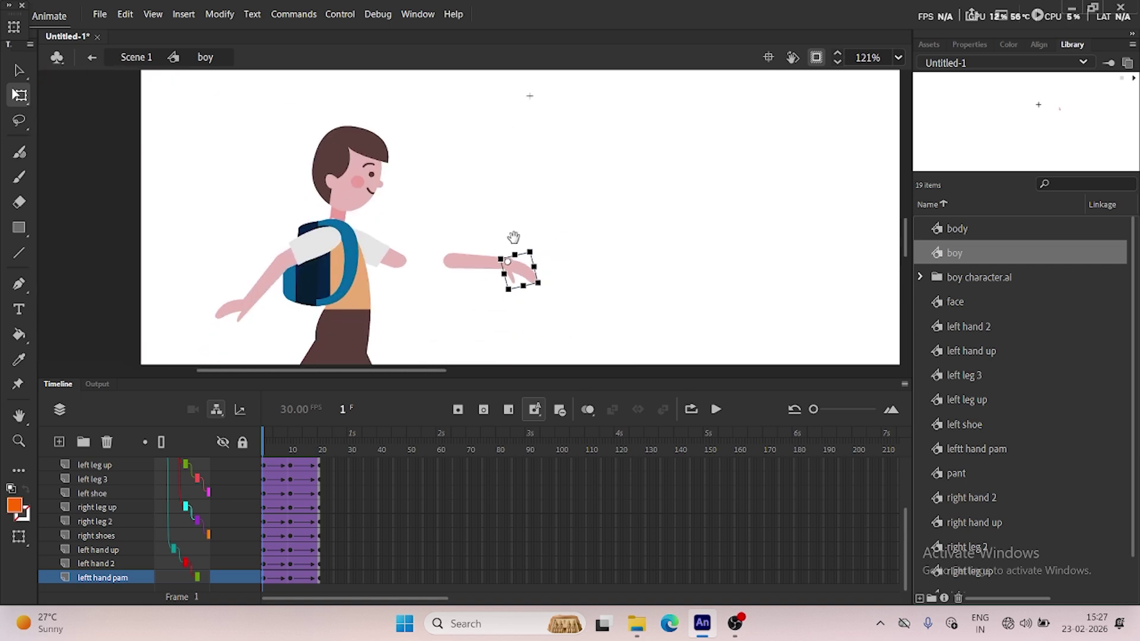